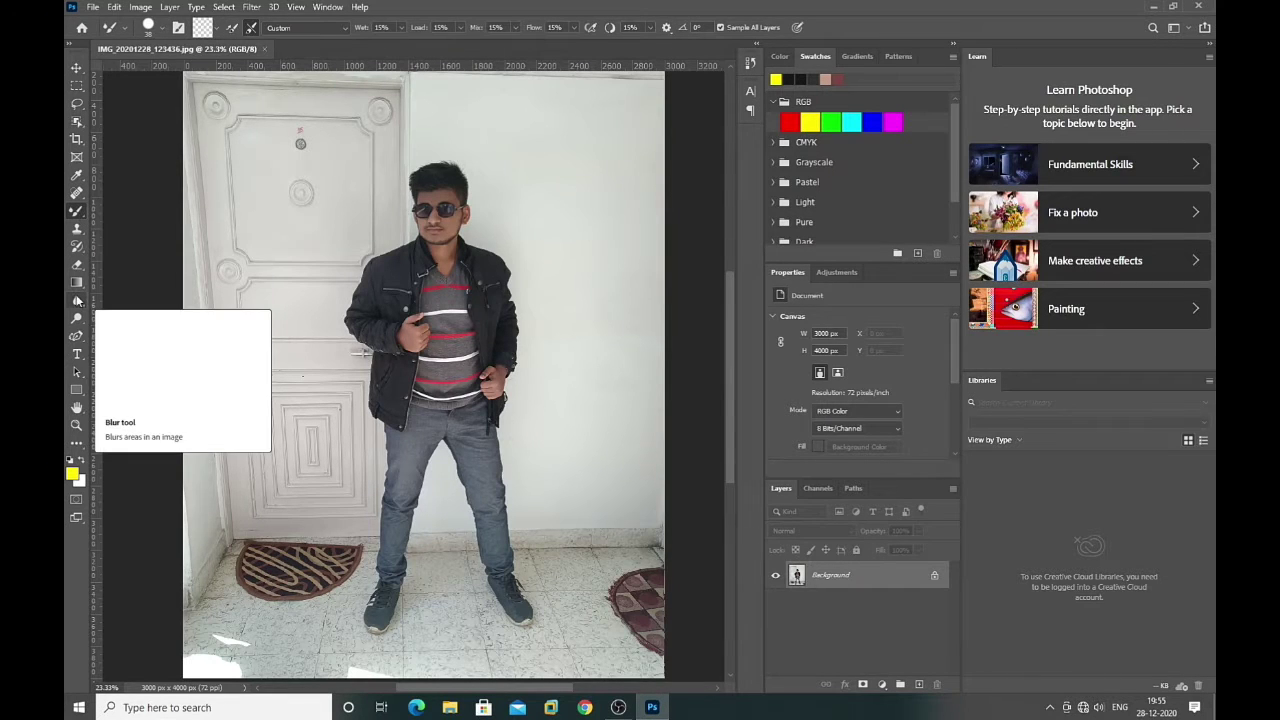
Browse the toolbar flyouts to reach the pen and path tools group
{"action": "left_click", "coordinate": [77, 300]}
{"action": "left_click", "coordinate": [79, 338]}
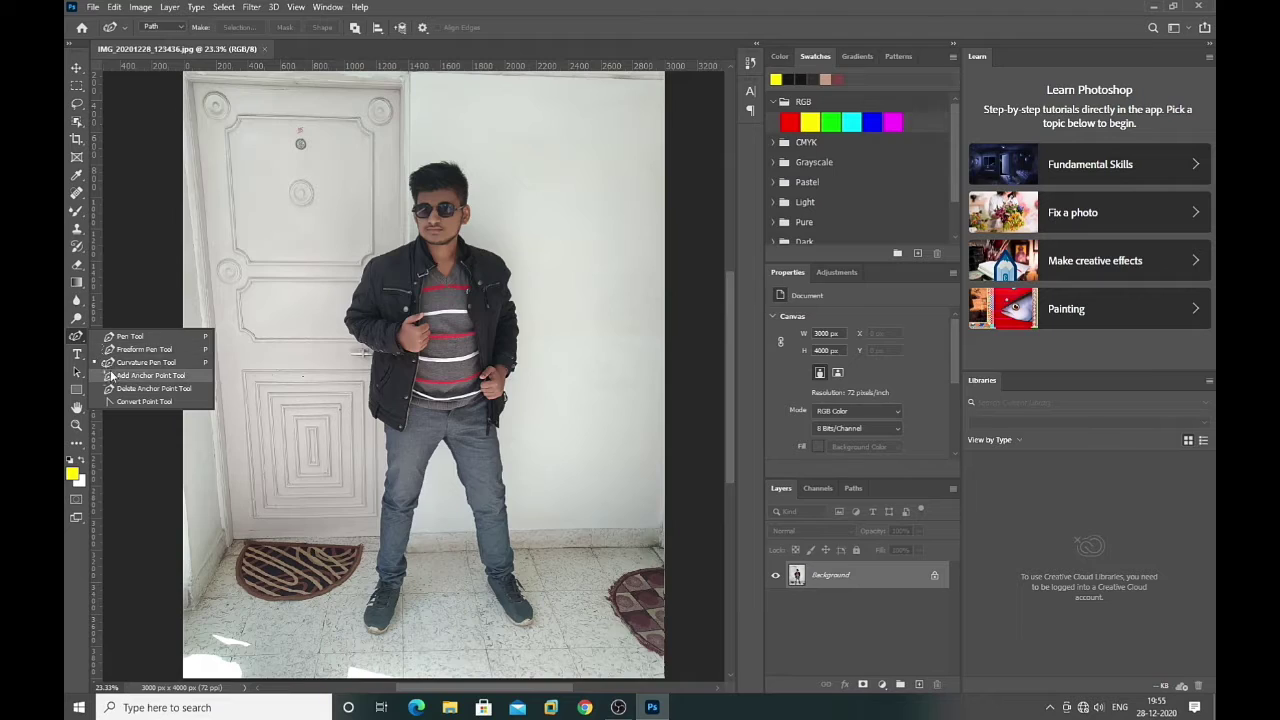
Use the Add Anchor Point Tool to refine the path outlining the man
{"action": "left_click", "coordinate": [108, 376]}
{"action": "scroll", "coordinate": [305, 570], "scroll_direction": "up", "scroll_amount": 2}
{"action": "scroll", "coordinate": [345, 577], "scroll_direction": "up", "scroll_amount": 2}
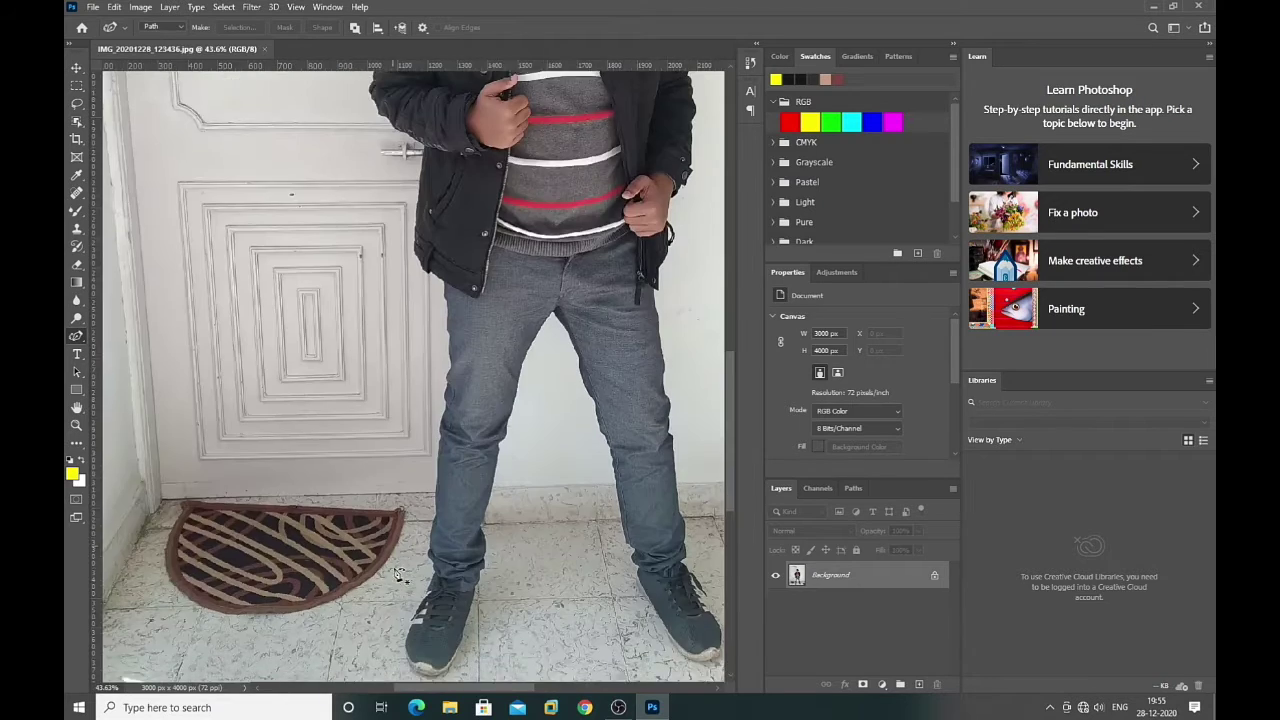
{"action": "scroll", "coordinate": [385, 585], "scroll_direction": "up", "scroll_amount": 2}
{"action": "scroll", "coordinate": [424, 592], "scroll_direction": "up", "scroll_amount": 1}
{"action": "scroll", "coordinate": [420, 595], "scroll_direction": "up", "scroll_amount": 2}
{"action": "scroll", "coordinate": [410, 600], "scroll_direction": "up", "scroll_amount": 2}
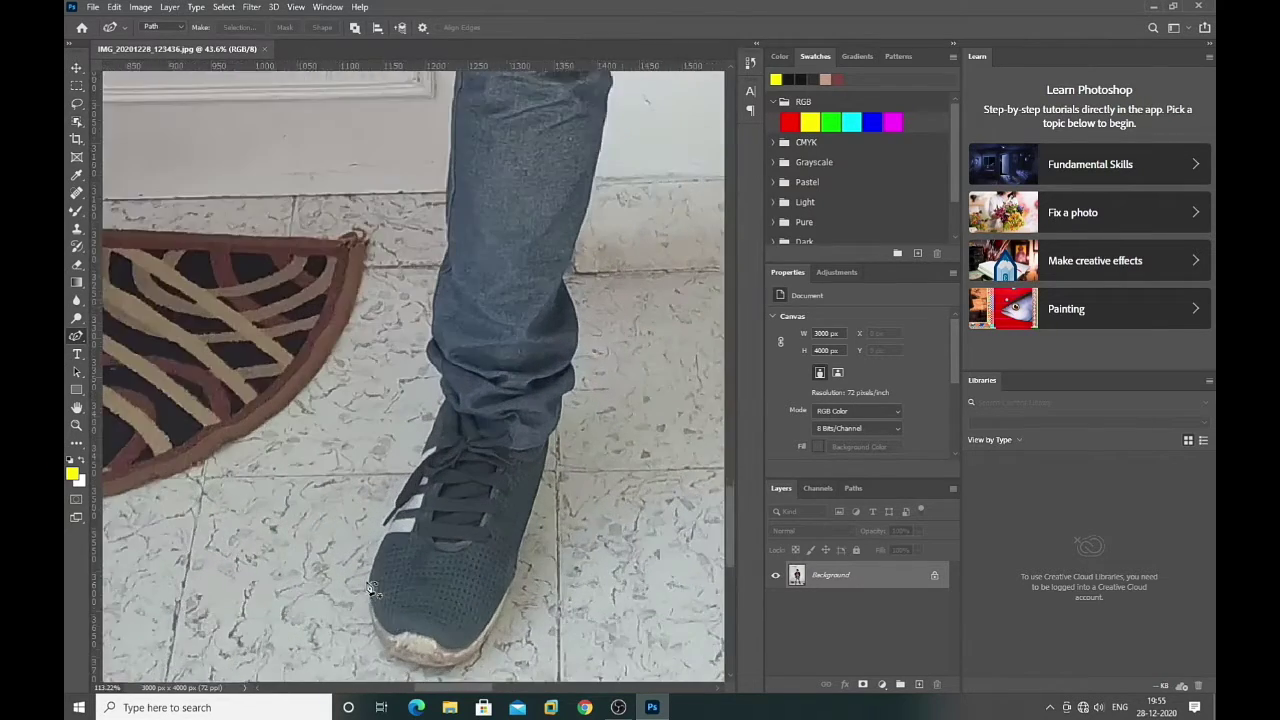
{"action": "scroll", "coordinate": [400, 607], "scroll_direction": "up", "scroll_amount": 2}
{"action": "scroll", "coordinate": [390, 613], "scroll_direction": "up", "scroll_amount": 2}
{"action": "scroll", "coordinate": [380, 610], "scroll_direction": "up", "scroll_amount": 2}
{"action": "scroll", "coordinate": [378, 610], "scroll_direction": "up", "scroll_amount": 2}
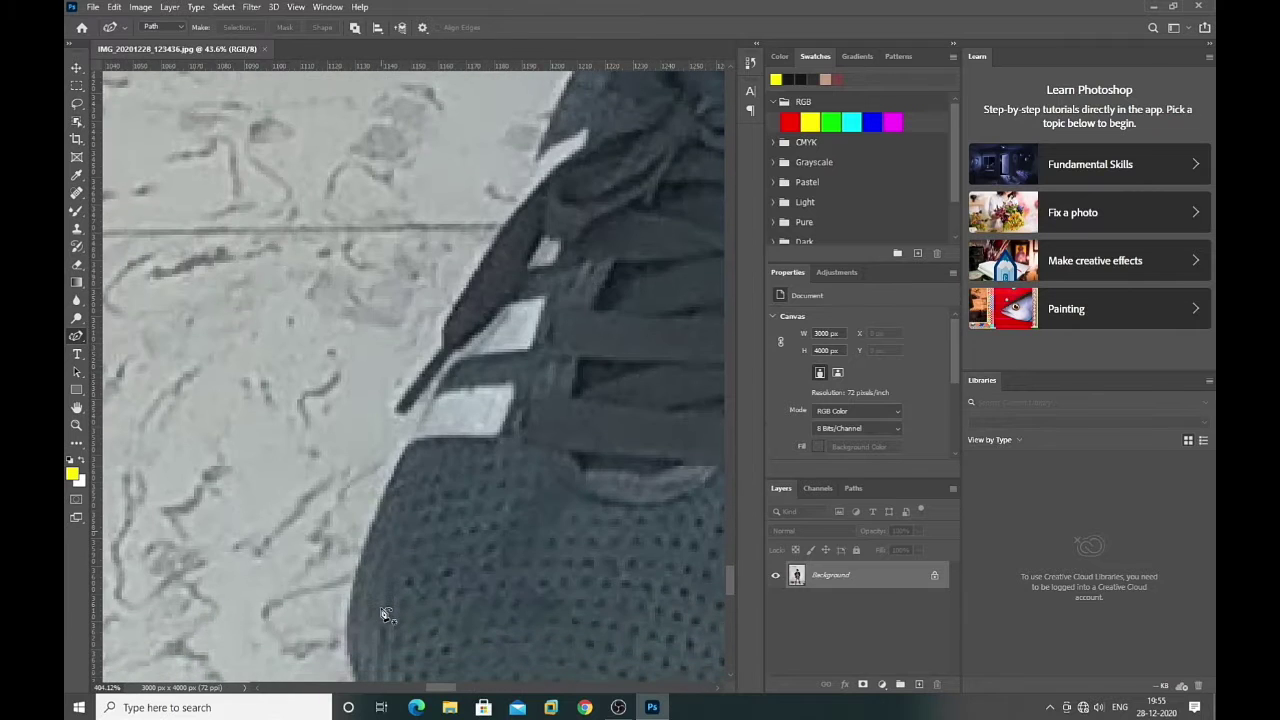
{"action": "scroll", "coordinate": [360, 612], "scroll_direction": "up", "scroll_amount": 1}
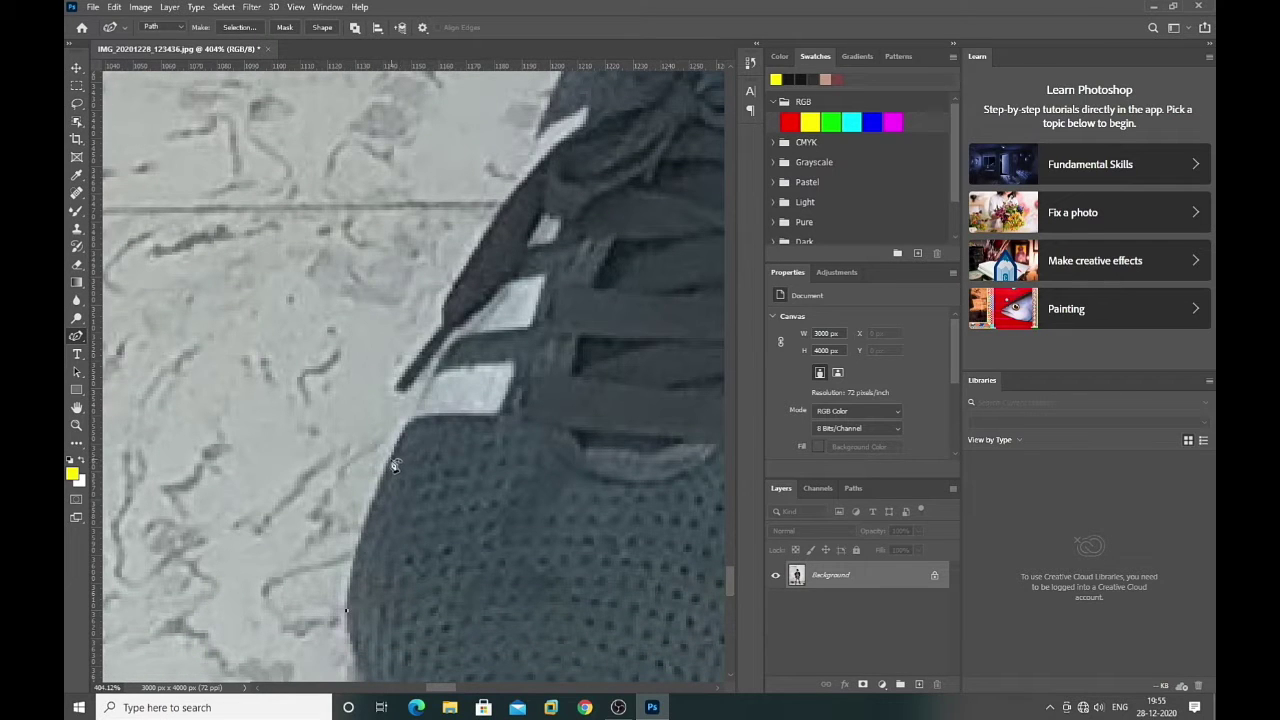
{"action": "scroll", "coordinate": [441, 390], "scroll_direction": "down", "scroll_amount": 4}
{"action": "scroll", "coordinate": [435, 395], "scroll_direction": "down", "scroll_amount": 2}
{"action": "scroll", "coordinate": [440, 390], "scroll_direction": "down", "scroll_amount": 3}
{"action": "scroll", "coordinate": [487, 365], "scroll_direction": "down", "scroll_amount": 1}
{"action": "scroll", "coordinate": [487, 365], "scroll_direction": "down", "scroll_amount": 3}
{"action": "scroll", "coordinate": [487, 365], "scroll_direction": "down", "scroll_amount": 3}
{"action": "scroll", "coordinate": [487, 365], "scroll_direction": "down", "scroll_amount": 2}
{"action": "scroll", "coordinate": [390, 370], "scroll_direction": "up", "scroll_amount": 2}
{"action": "scroll", "coordinate": [383, 380], "scroll_direction": "up", "scroll_amount": 2}
{"action": "scroll", "coordinate": [400, 360], "scroll_direction": "up", "scroll_amount": 1}
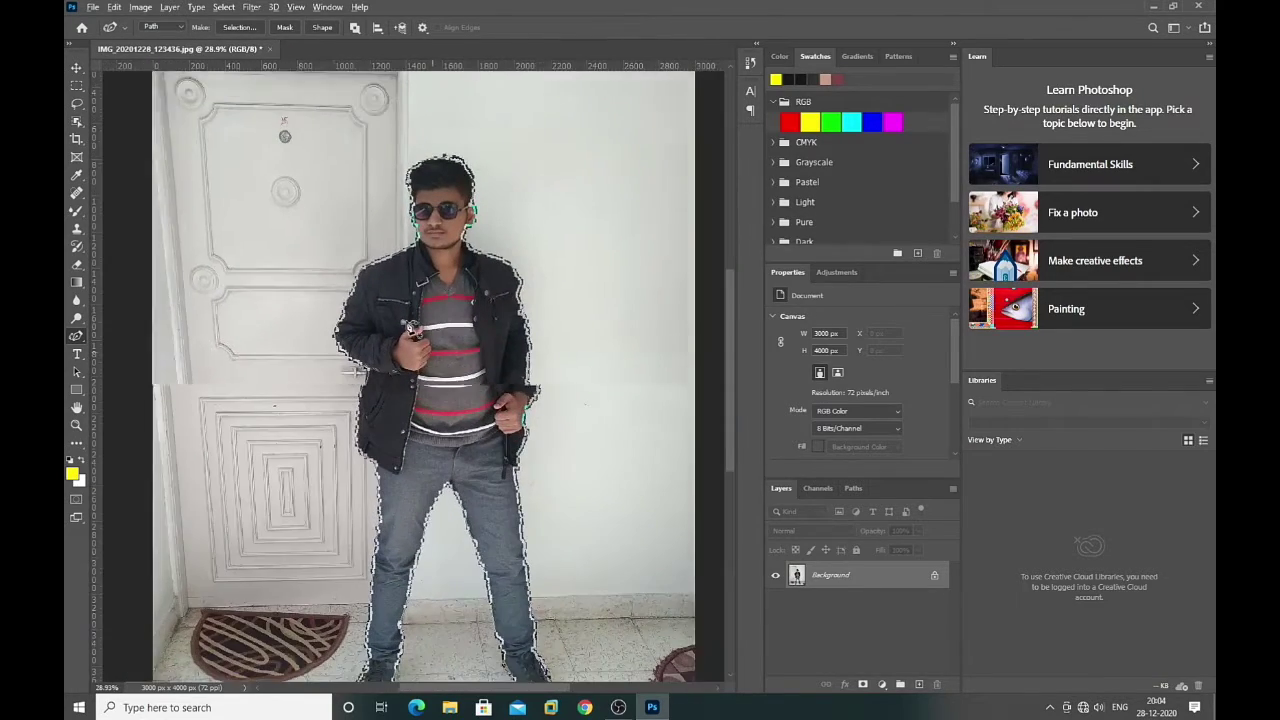
{"action": "scroll", "coordinate": [420, 340], "scroll_direction": "down", "scroll_amount": 1}
Make a 0 px-feather selection from the path and mask it on a hidden-Background copy
{"action": "right_click", "coordinate": [425, 334]}
{"action": "left_click", "coordinate": [472, 393]}
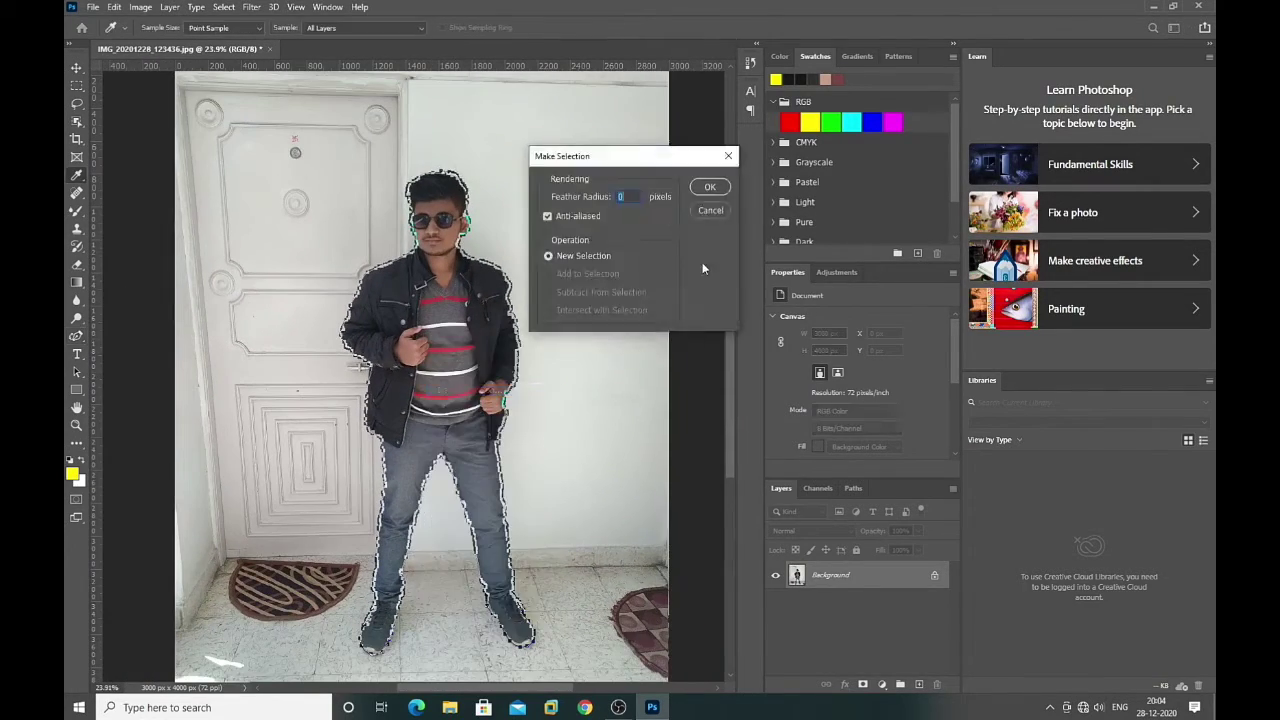
{"action": "left_click", "coordinate": [708, 188]}
{"action": "left_click_drag", "start_coordinate": [830, 577], "coordinate": [919, 684]}
{"action": "left_click", "coordinate": [775, 603]}
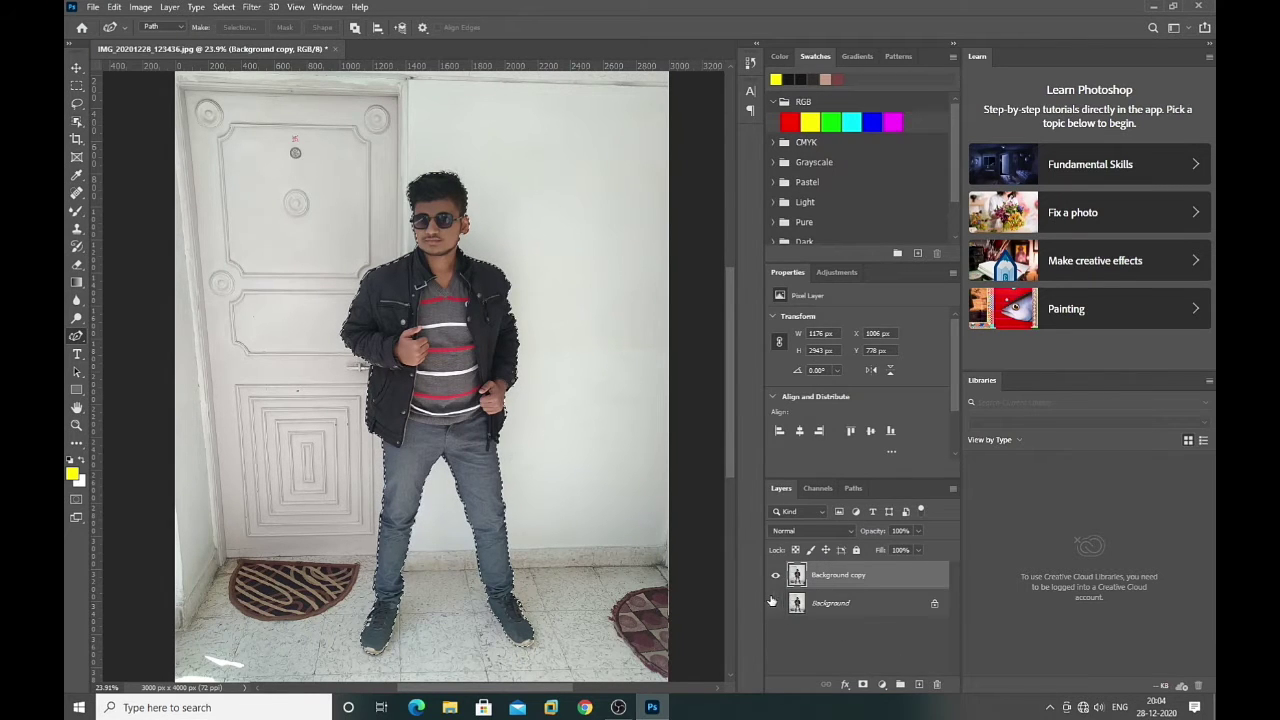
{"action": "left_click", "coordinate": [863, 685]}
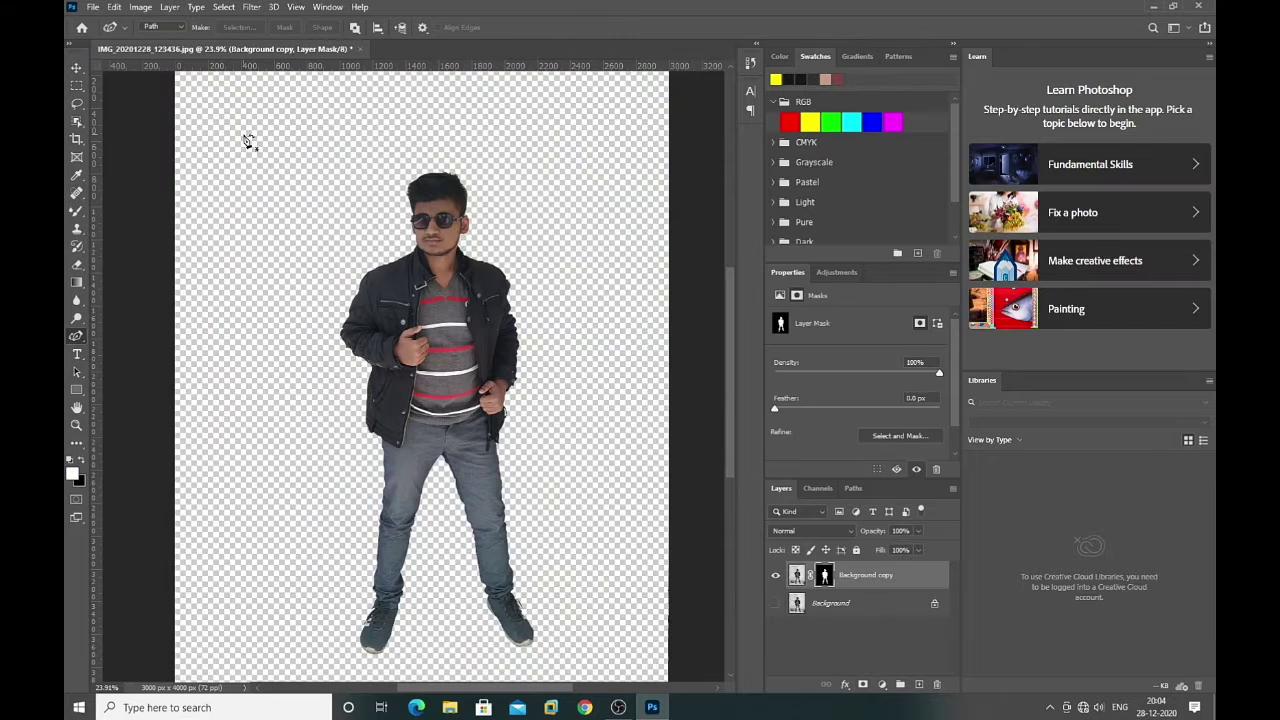
{"action": "left_click", "coordinate": [92, 7]}
{"action": "left_click", "coordinate": [110, 38]}
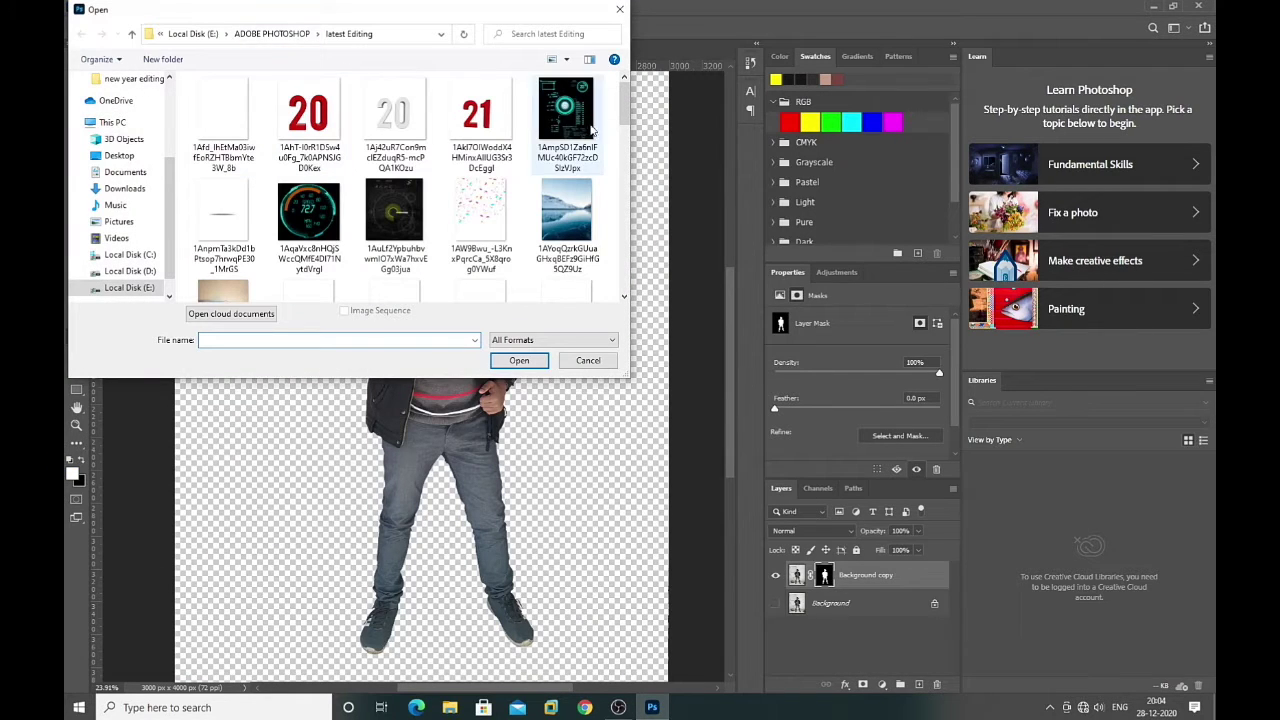
Open the mountain and cloud background image from ADOBE PHOTOSHOP > new year editing
{"action": "scroll", "coordinate": [621, 198], "scroll_direction": "down", "scroll_amount": 3}
{"action": "scroll", "coordinate": [621, 198], "scroll_direction": "down", "scroll_amount": 3}
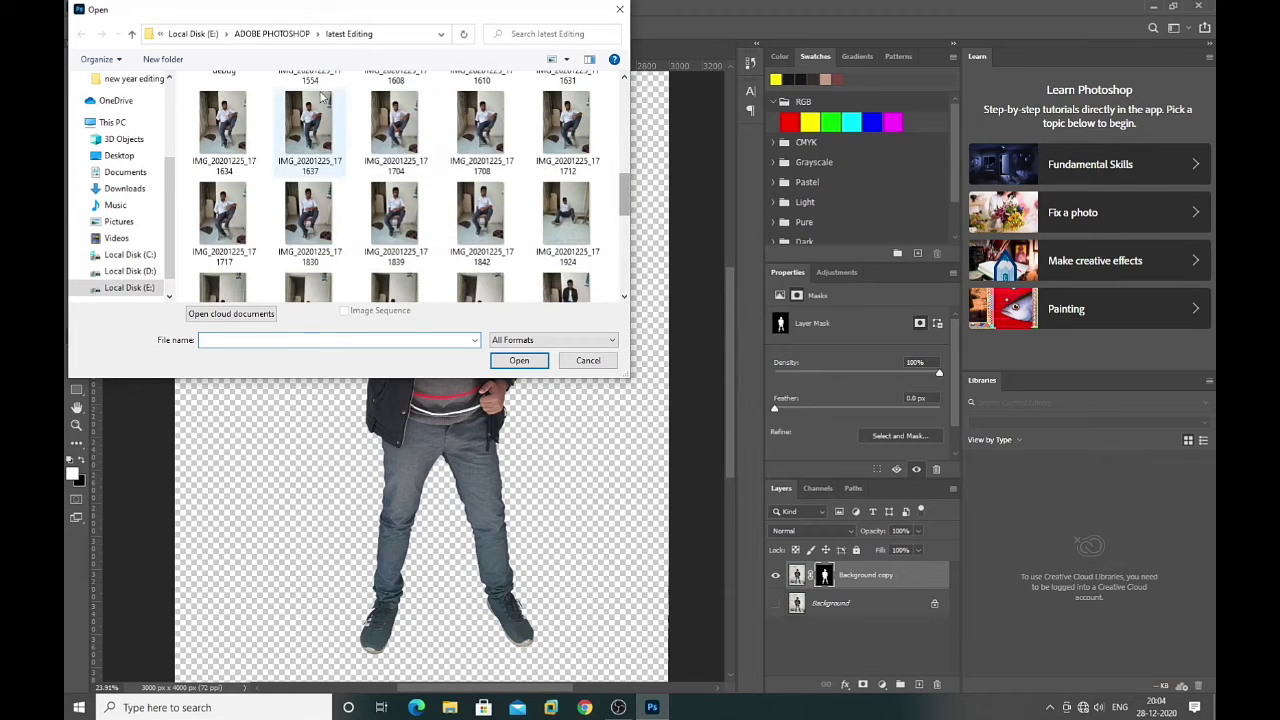
{"action": "left_click", "coordinate": [271, 33]}
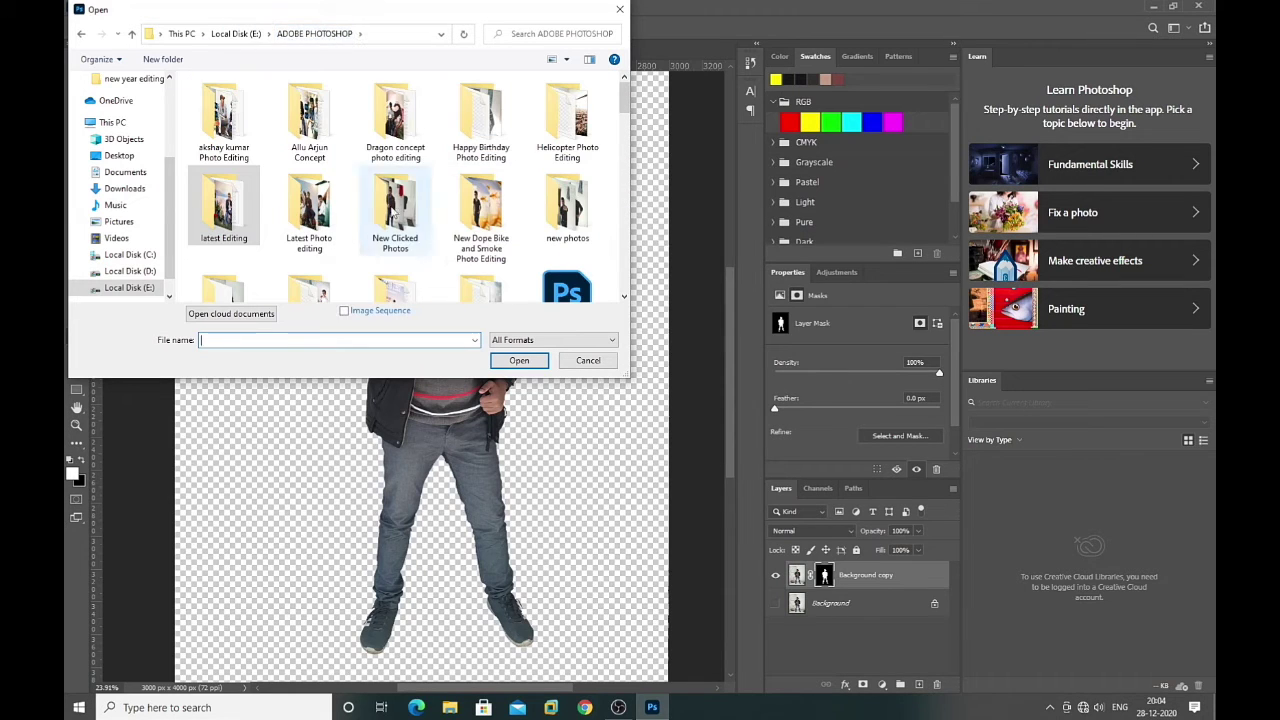
{"action": "double_click", "coordinate": [578, 205]}
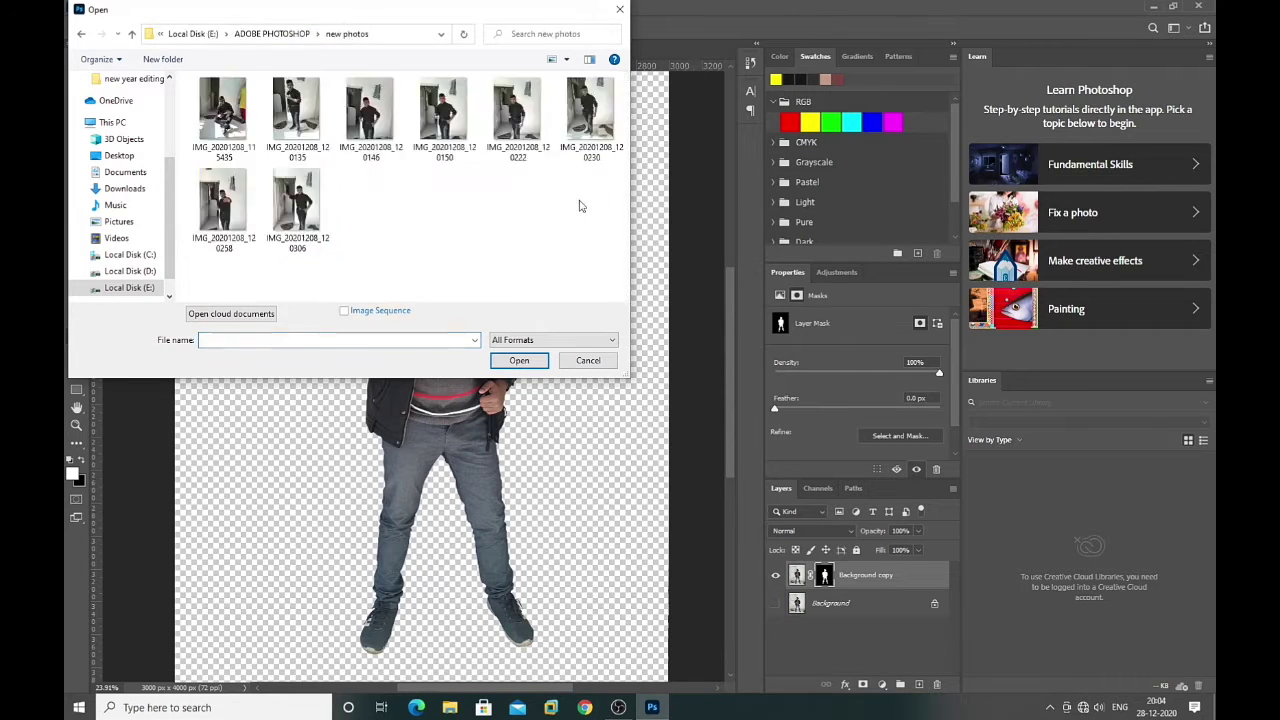
{"action": "left_click", "coordinate": [287, 40]}
{"action": "scroll", "coordinate": [247, 243], "scroll_direction": "down", "scroll_amount": 1}
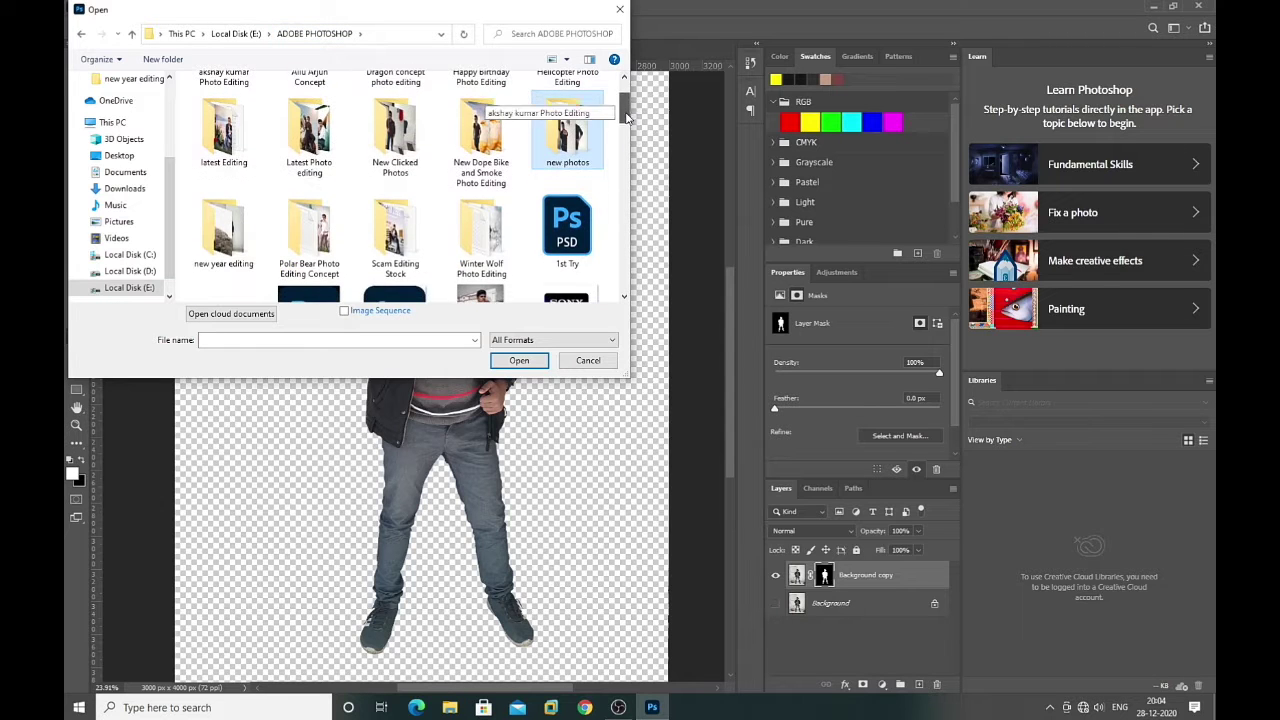
{"action": "double_click", "coordinate": [224, 228]}
{"action": "double_click", "coordinate": [452, 226]}
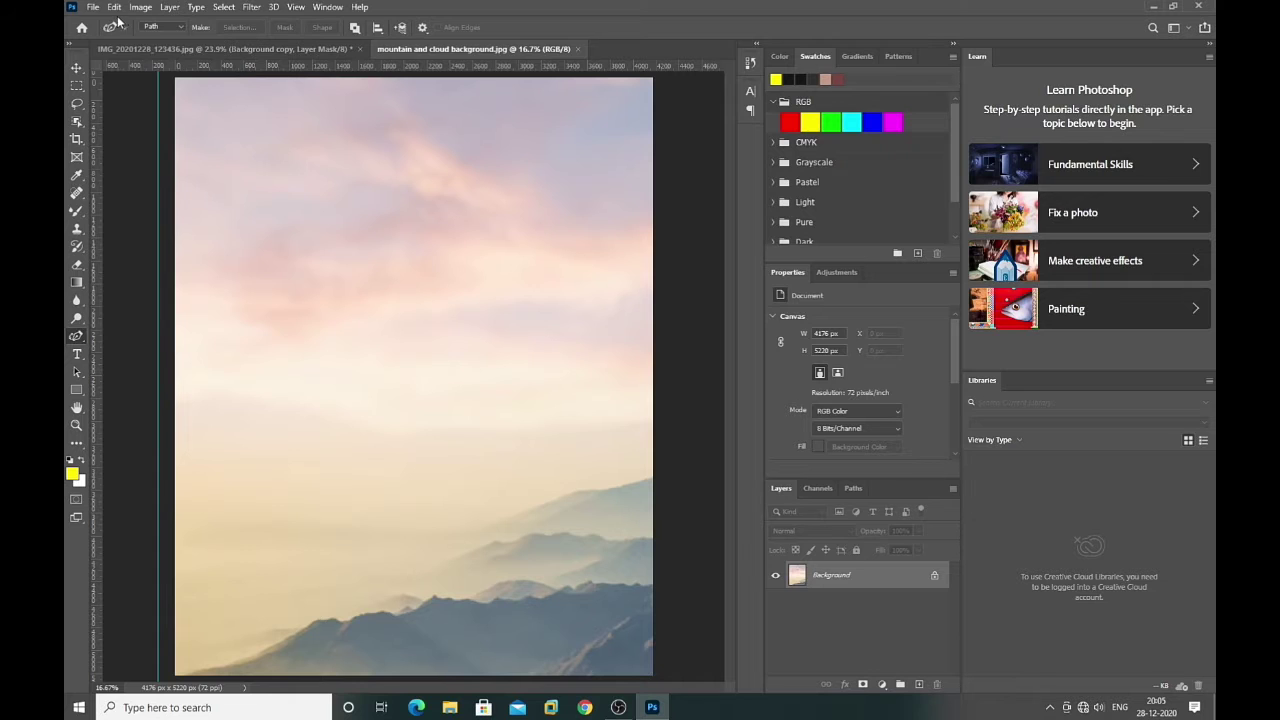
{"action": "left_click", "coordinate": [92, 7]}
{"action": "left_click", "coordinate": [122, 36]}
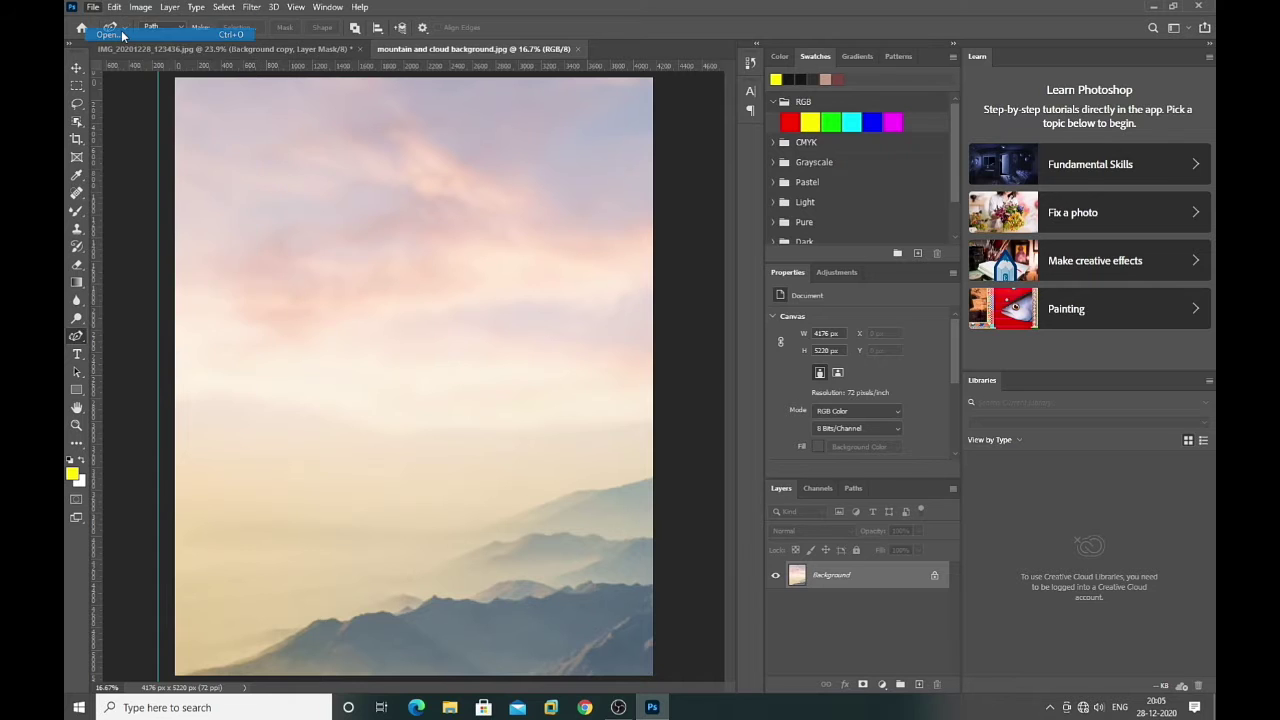
Open solid-rock.png and move its layer into the mountain background document
{"action": "double_click", "coordinate": [590, 215]}
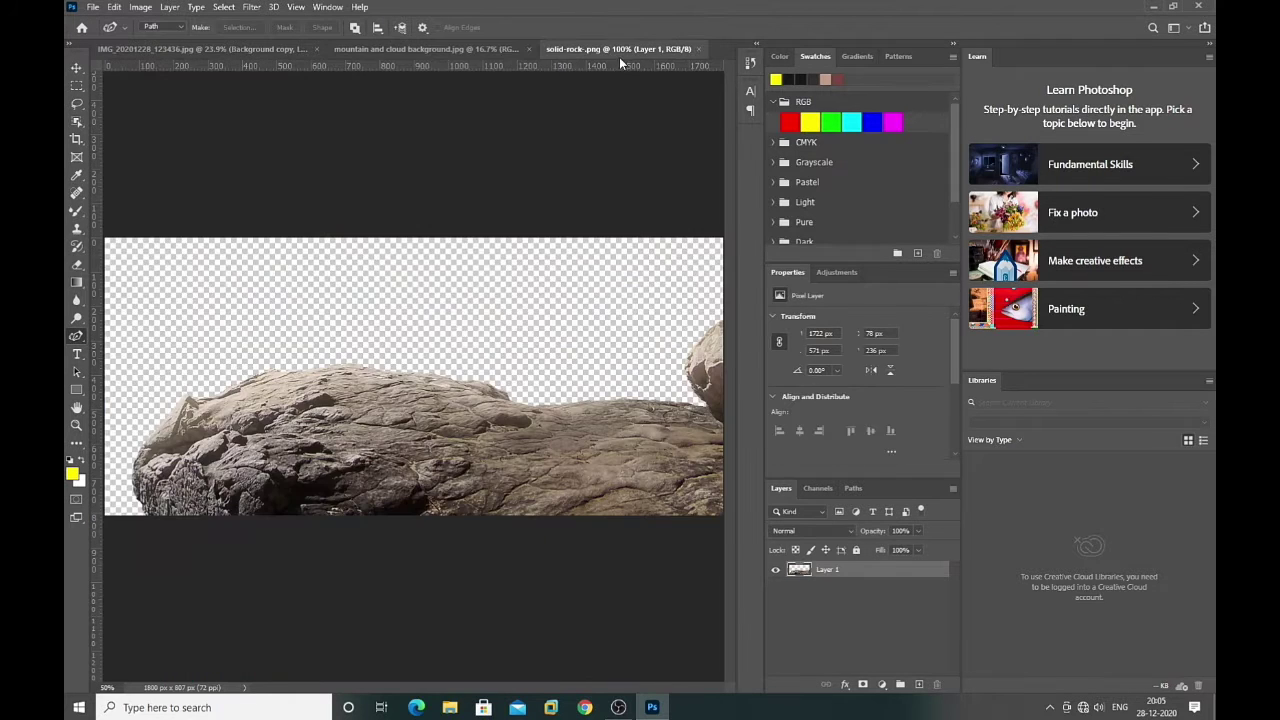
{"action": "left_click_drag", "start_coordinate": [620, 48], "coordinate": [643, 168]}
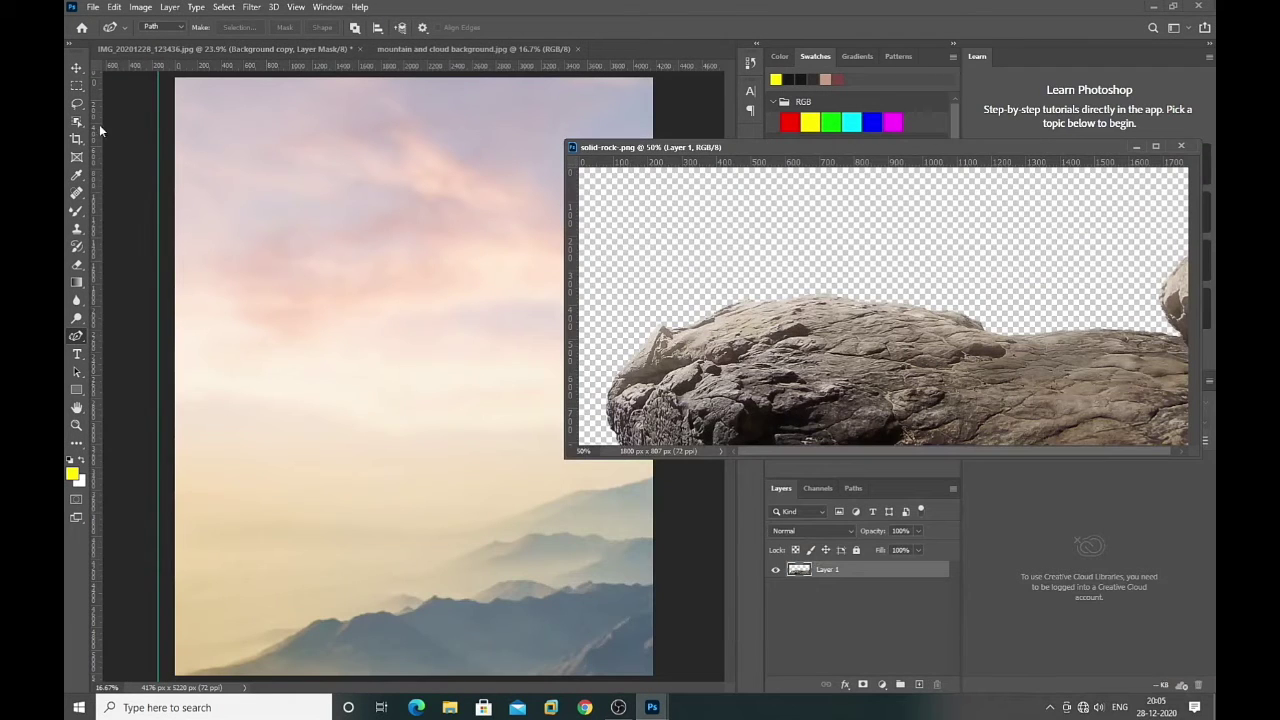
{"action": "left_click", "coordinate": [77, 68]}
{"action": "left_click_drag", "start_coordinate": [860, 370], "coordinate": [420, 530]}
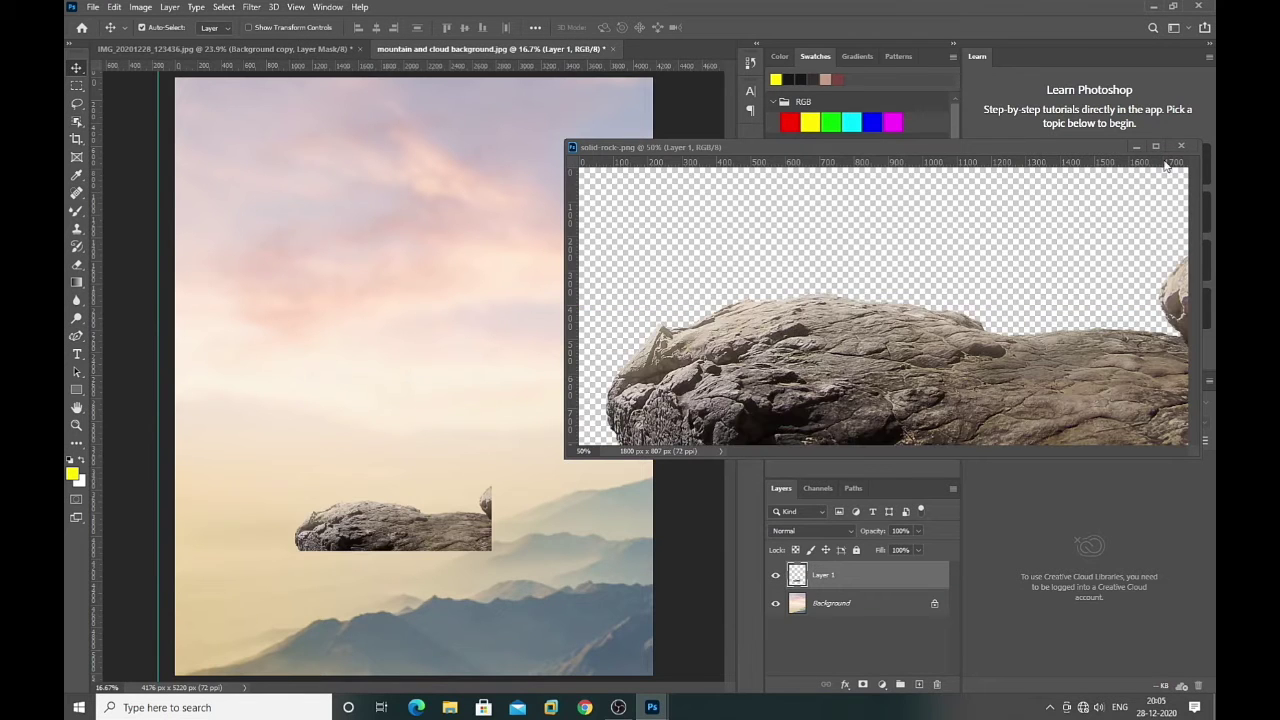
{"action": "left_click", "coordinate": [1181, 146]}
{"action": "key", "text": "ctrl+minus"}
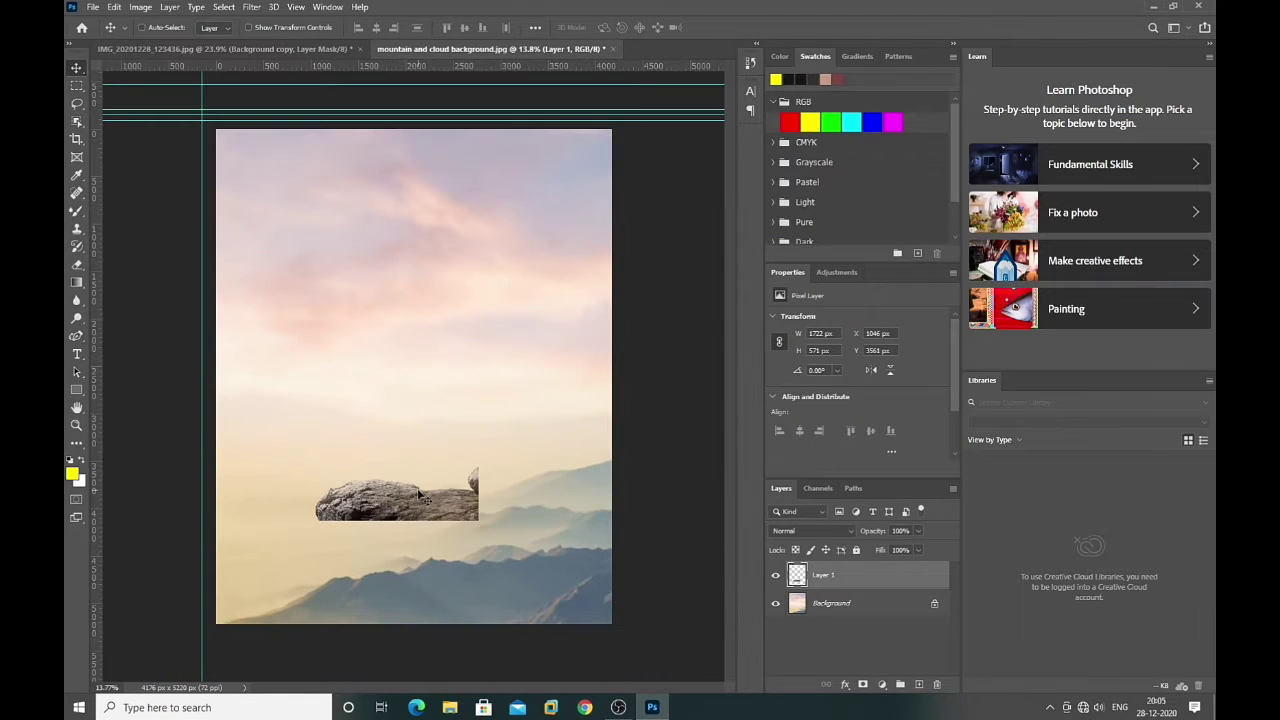
Scale and position the rock so it spans the bottom of the canvas
{"action": "key", "text": "ctrl+t"}
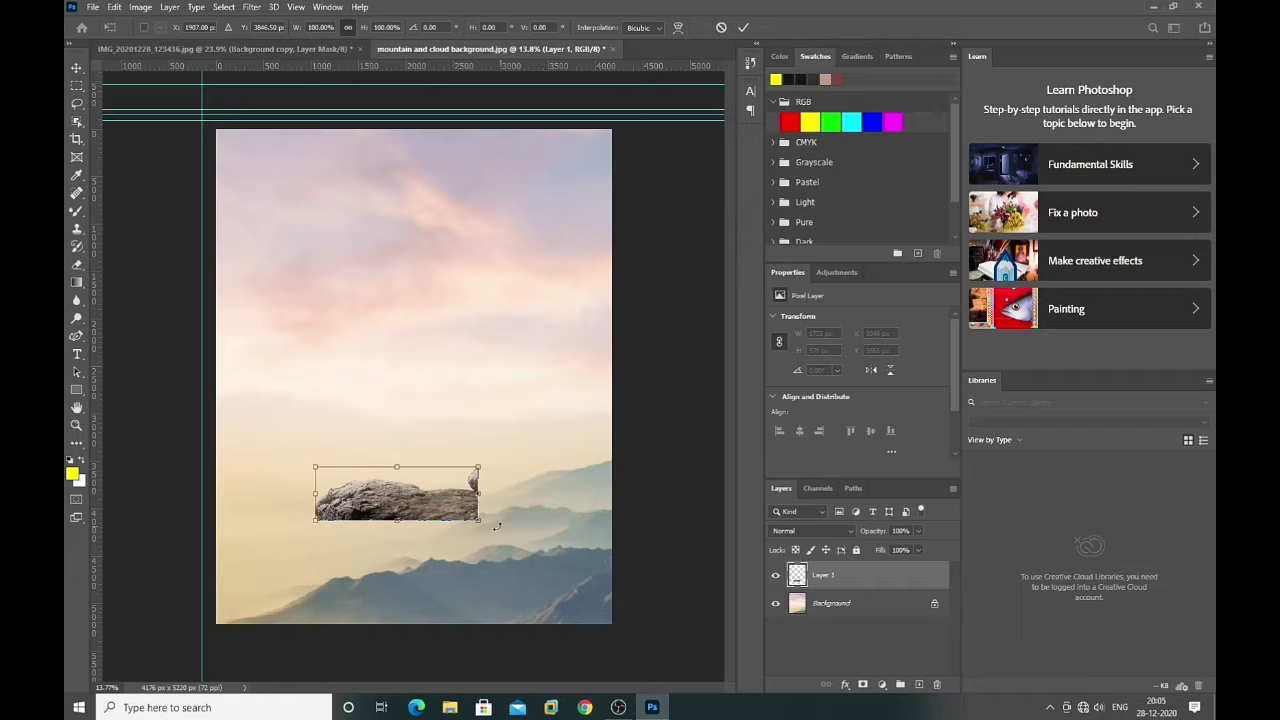
{"action": "left_click_drag", "start_coordinate": [480, 524], "coordinate": [620, 570]}
{"action": "left_click_drag", "start_coordinate": [432, 512], "coordinate": [383, 524]}
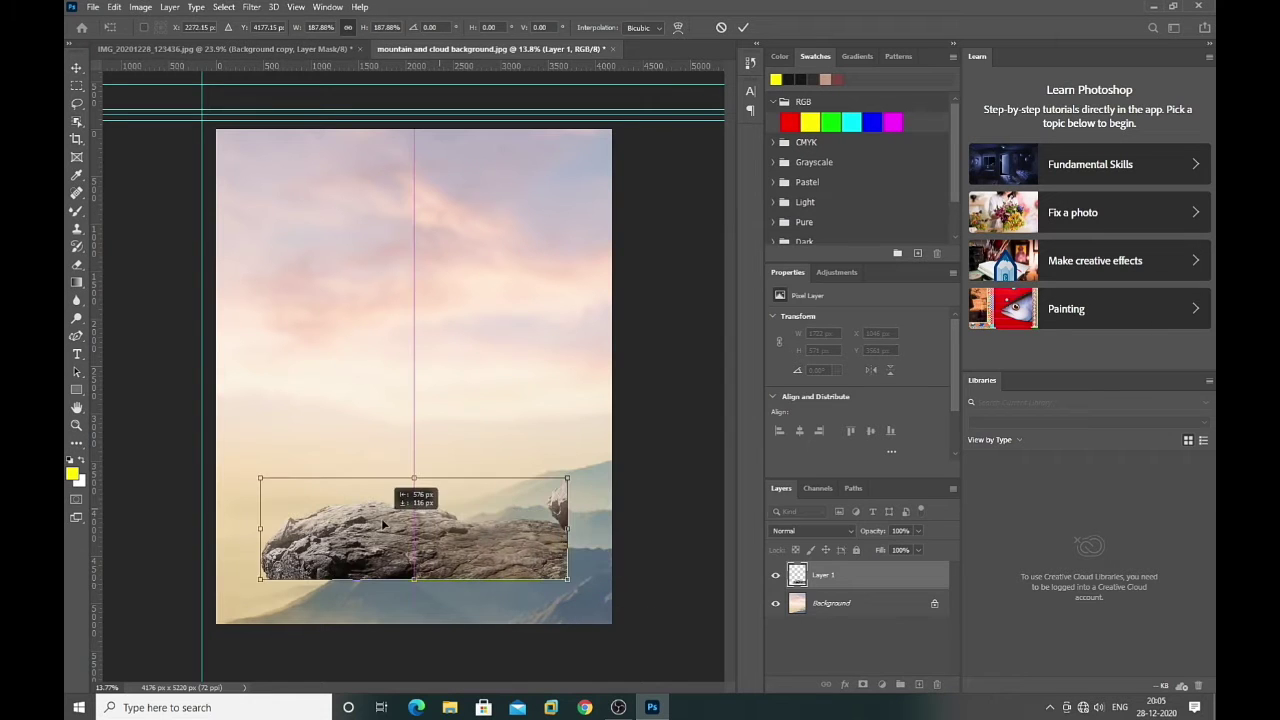
{"action": "left_click_drag", "start_coordinate": [566, 532], "coordinate": [606, 538]}
{"action": "key", "text": "Return"}
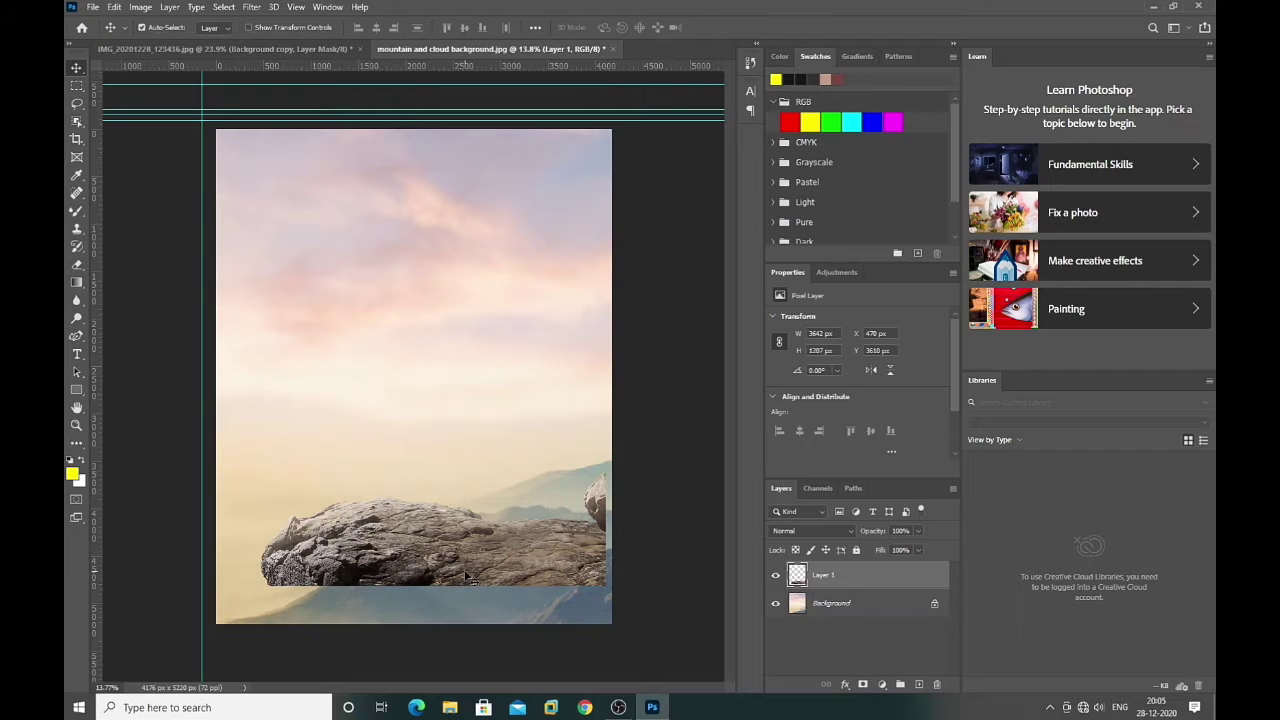
{"action": "key", "text": "ctrl+t"}
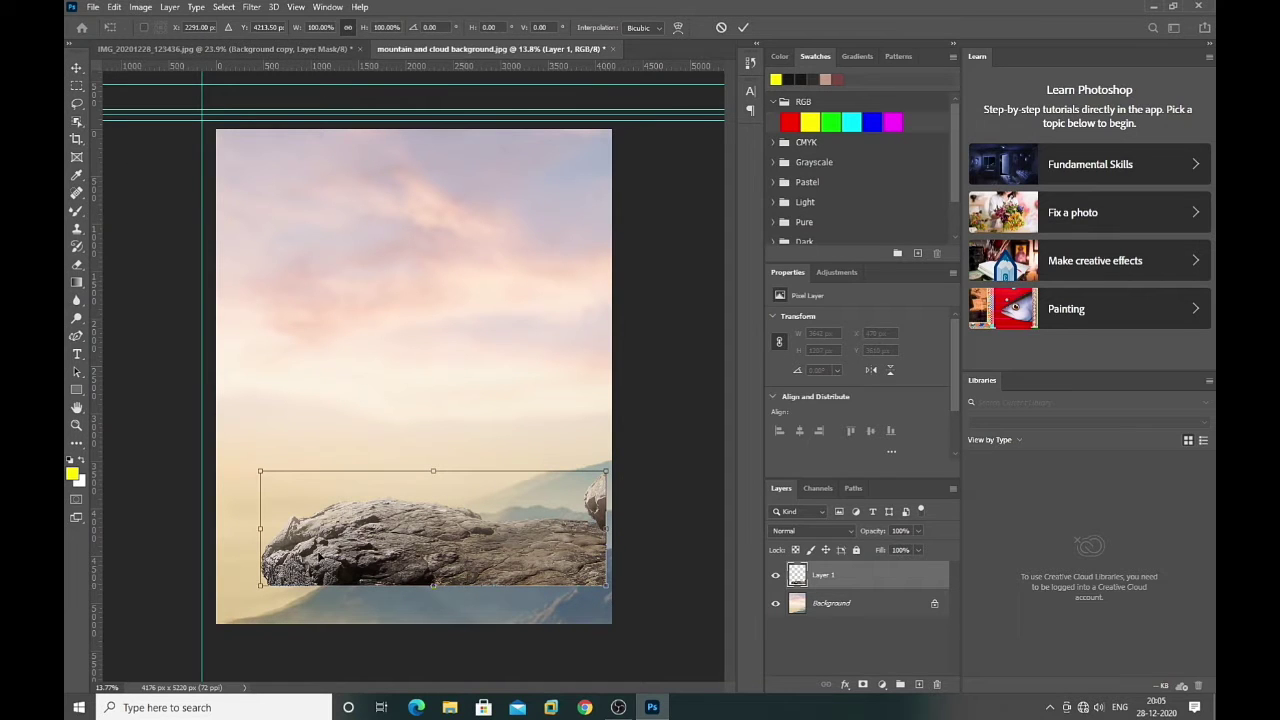
{"action": "left_click_drag", "start_coordinate": [463, 555], "coordinate": [469, 594]}
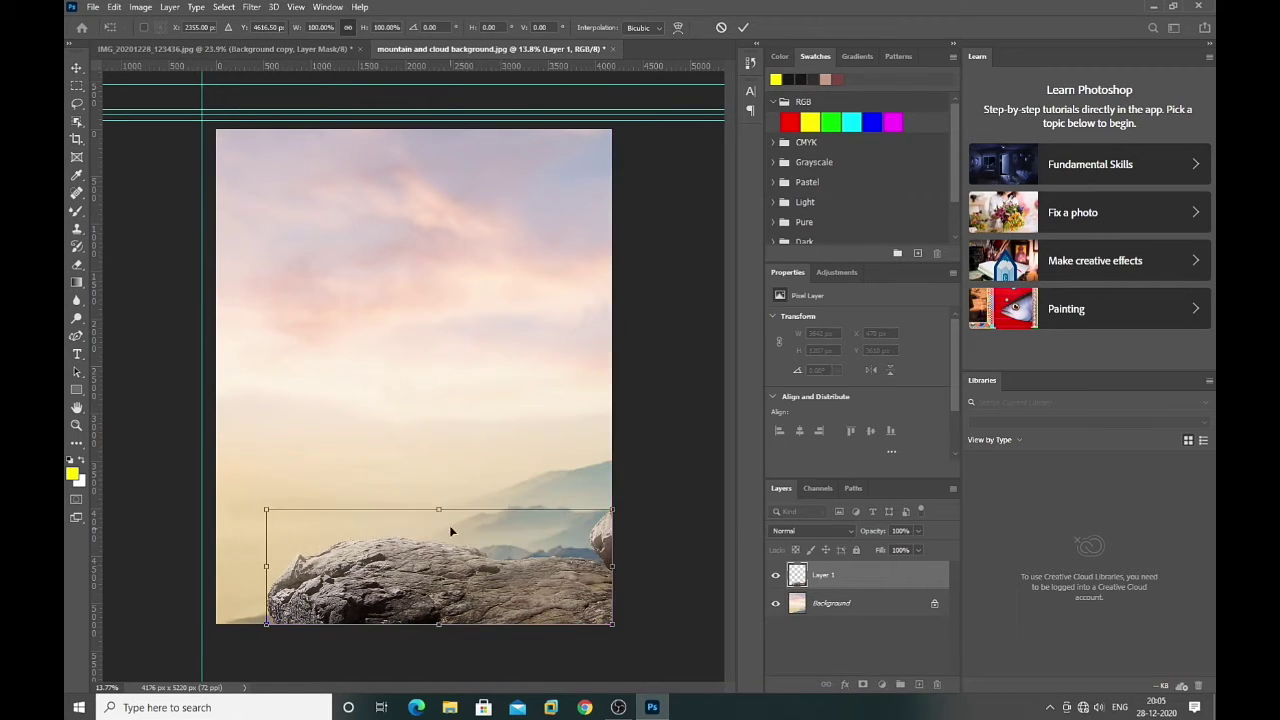
{"action": "left_click_drag", "start_coordinate": [438, 508], "coordinate": [429, 510]}
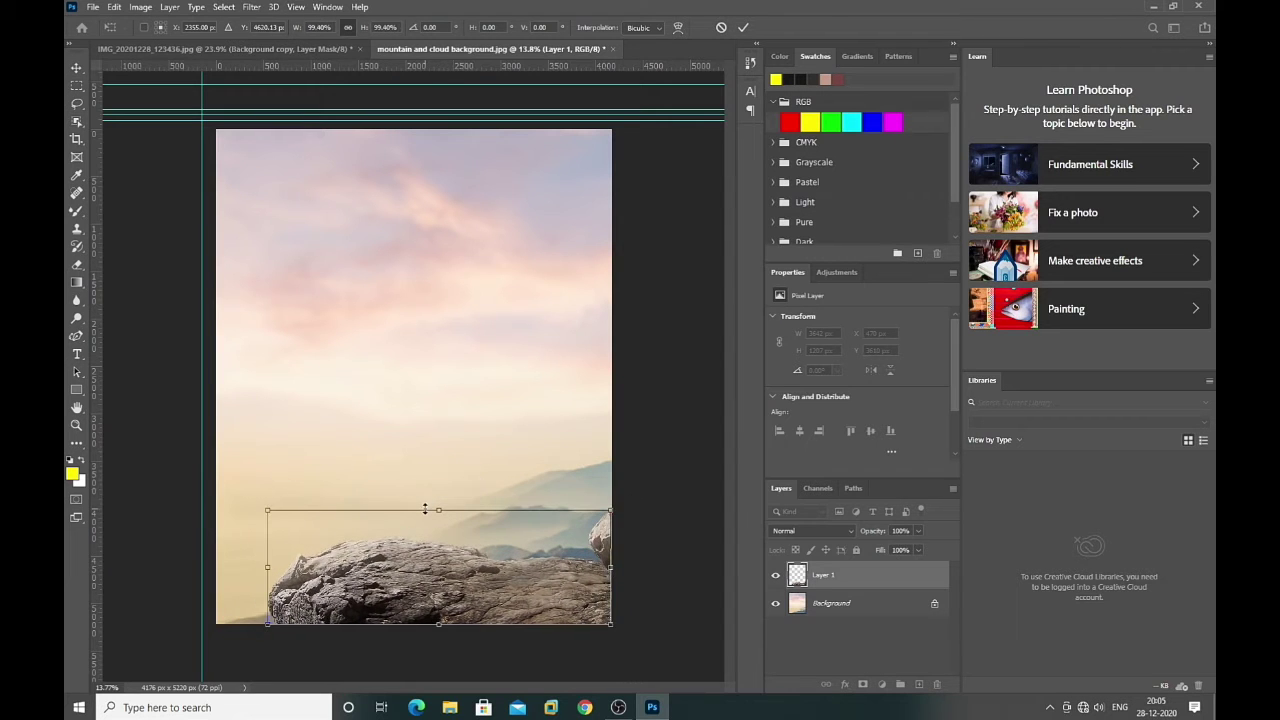
{"action": "left_click_drag", "start_coordinate": [470, 572], "coordinate": [482, 573]}
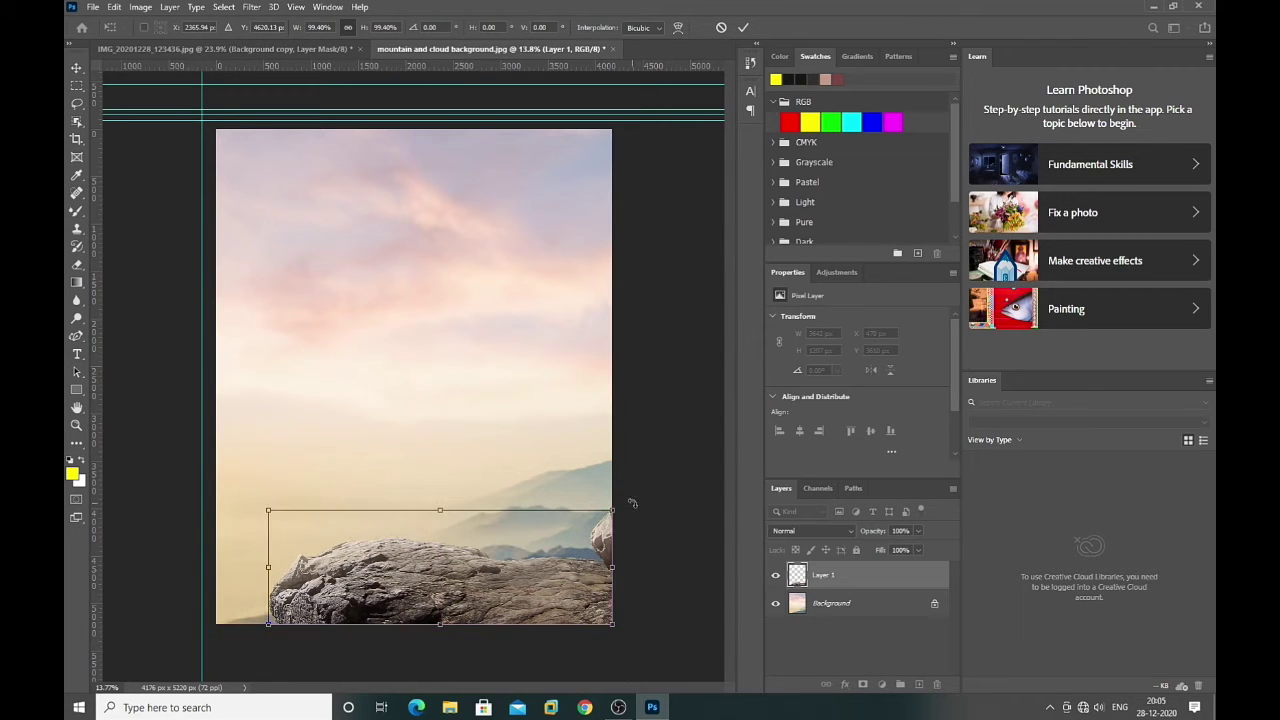
{"action": "key", "text": "Return"}
Copy the masked man from his photo onto the mountain scene
{"action": "scroll", "coordinate": [333, 353], "scroll_direction": "up", "scroll_amount": 2}
{"action": "scroll", "coordinate": [333, 353], "scroll_direction": "down", "scroll_amount": 2}
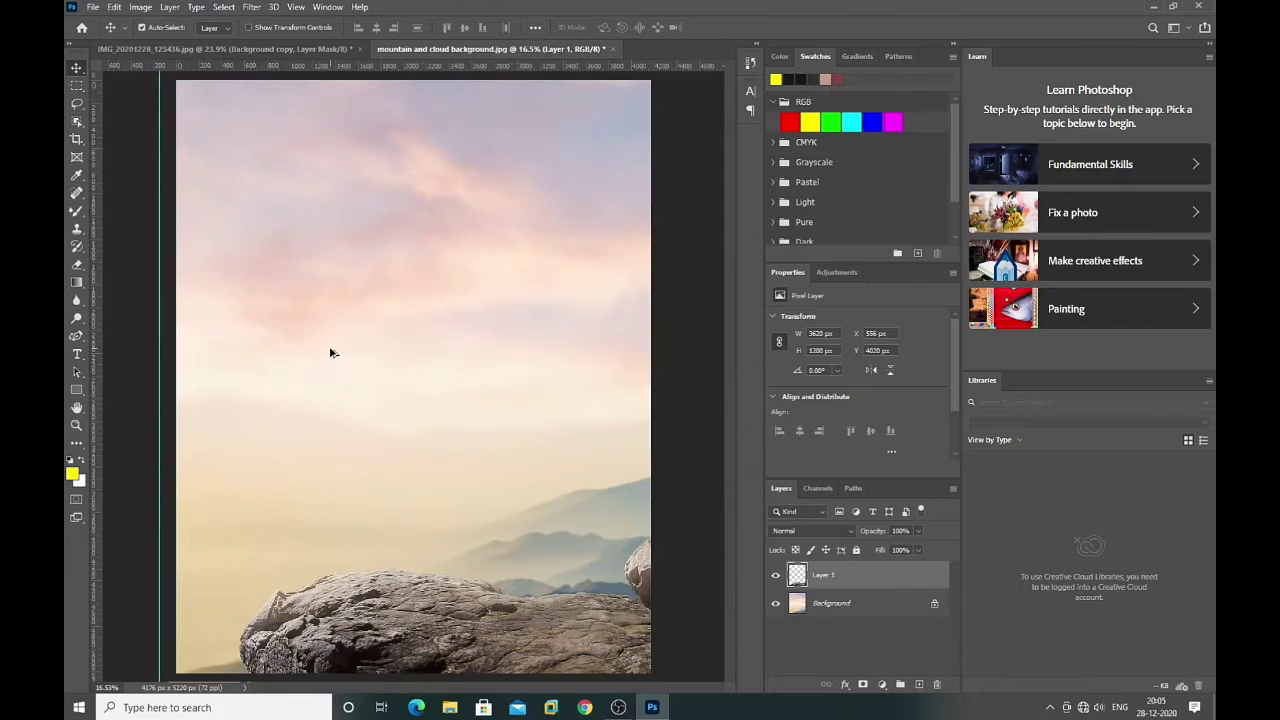
{"action": "scroll", "coordinate": [333, 353], "scroll_direction": "down", "scroll_amount": 3}
{"action": "scroll", "coordinate": [333, 353], "scroll_direction": "down", "scroll_amount": 2}
{"action": "scroll", "coordinate": [331, 353], "scroll_direction": "up", "scroll_amount": 2}
{"action": "scroll", "coordinate": [329, 352], "scroll_direction": "up", "scroll_amount": 2}
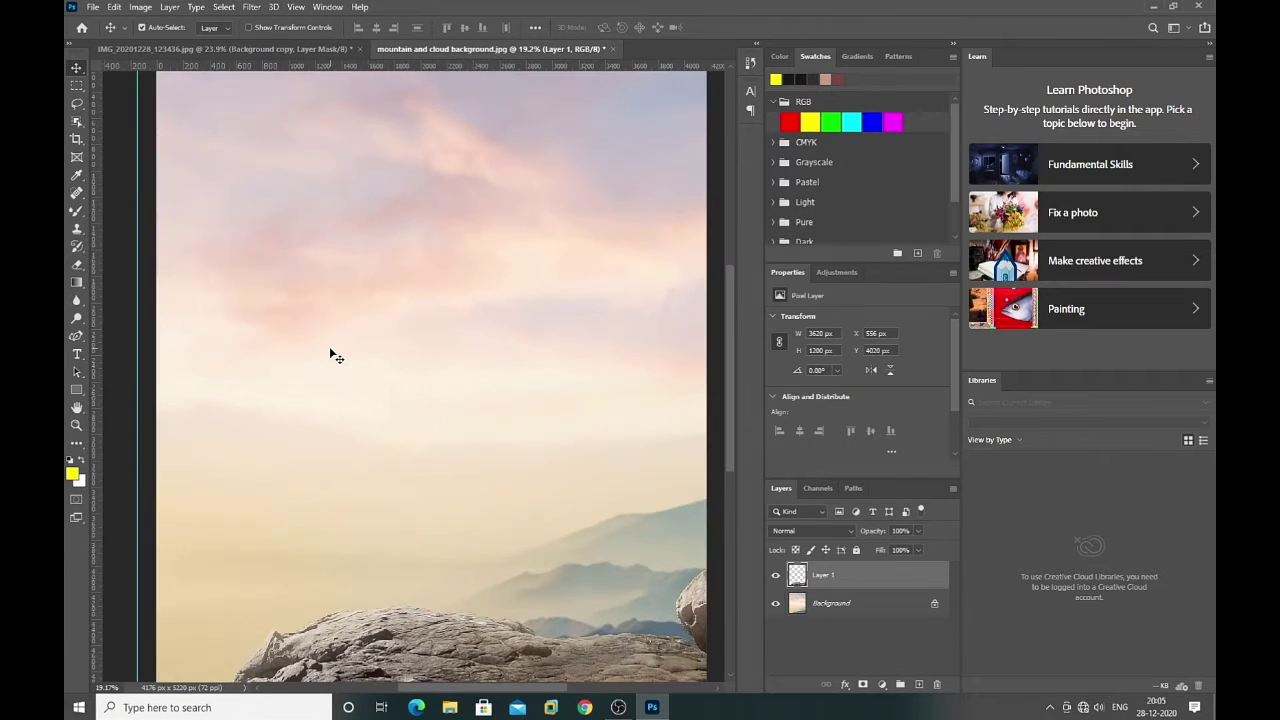
{"action": "scroll", "coordinate": [329, 352], "scroll_direction": "down", "scroll_amount": 1}
{"action": "scroll", "coordinate": [329, 352], "scroll_direction": "up", "scroll_amount": 1}
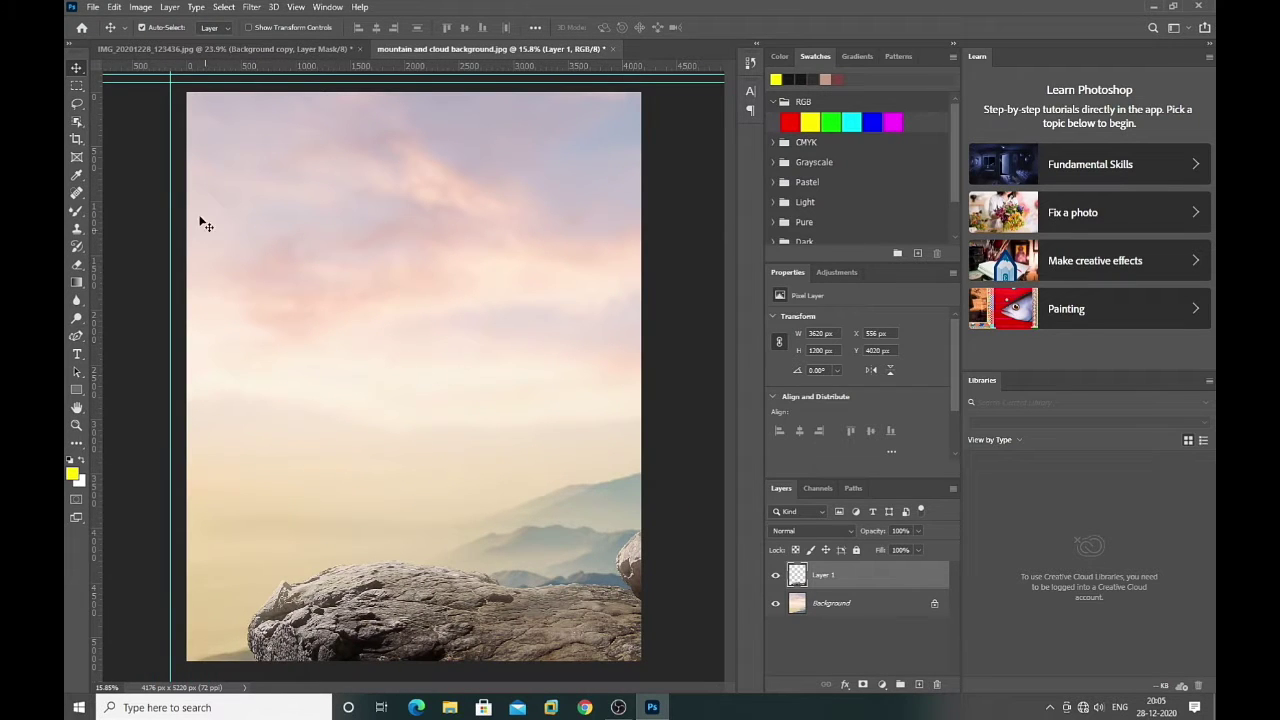
{"action": "mouse_move", "coordinate": [238, 48]}
{"action": "left_mouse_down"}
{"action": "mouse_move", "coordinate": [391, 119]}
{"action": "mouse_move", "coordinate": [928, 15]}
{"action": "left_mouse_up"}
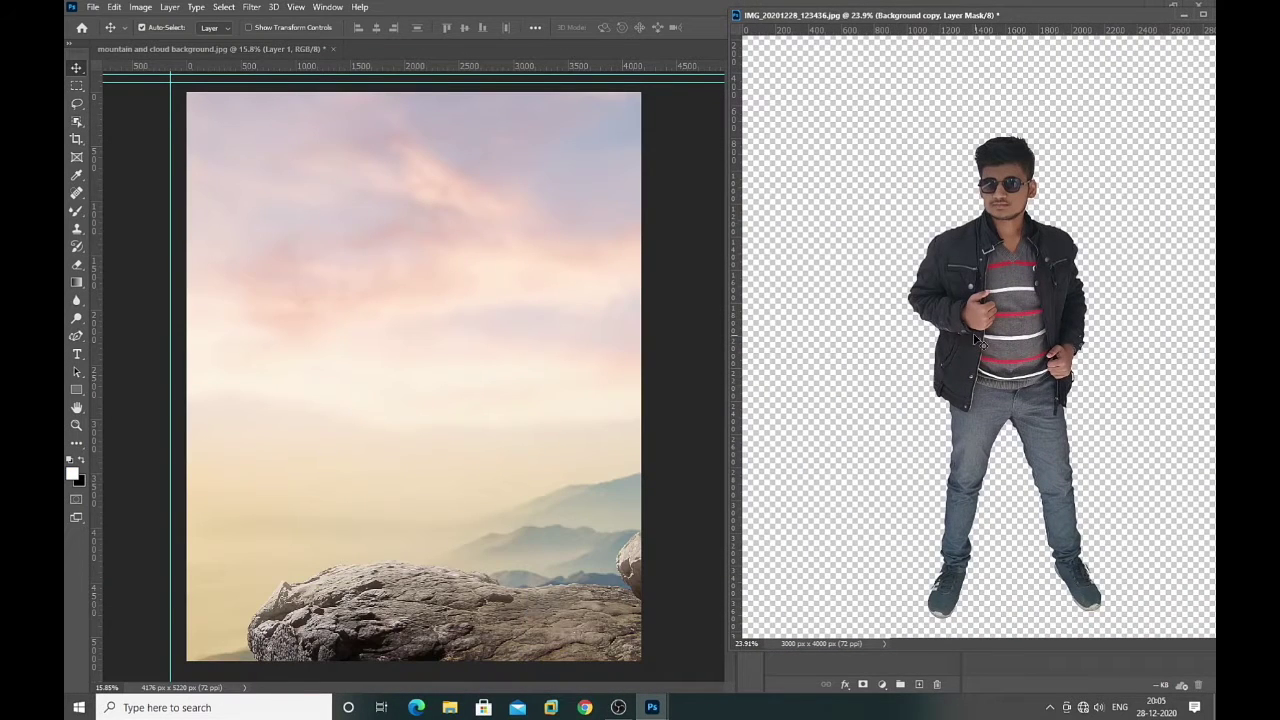
{"action": "left_click_drag", "start_coordinate": [972, 322], "coordinate": [394, 354]}
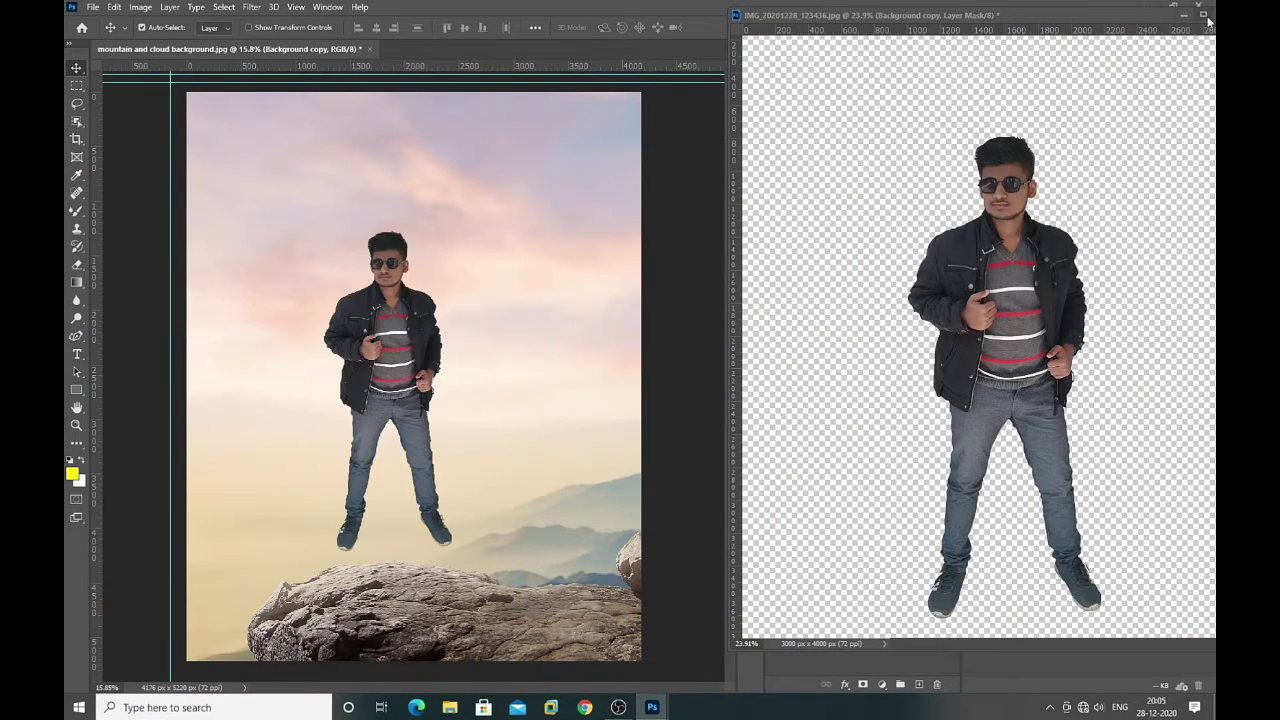
Close the man's original photo, answering the save prompt
{"action": "left_click", "coordinate": [1108, 19]}
{"action": "left_click", "coordinate": [1115, 38]}
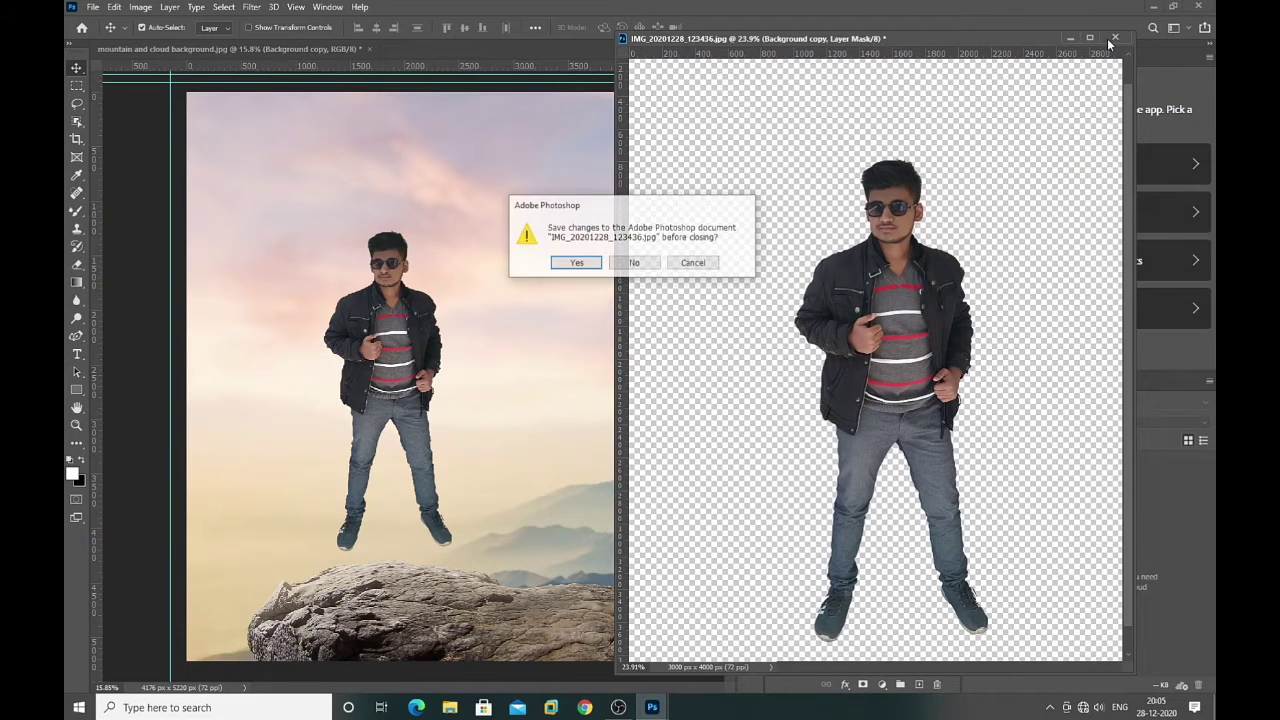
{"action": "left_click", "coordinate": [626, 261]}
{"action": "key", "text": "ctrl+t"}
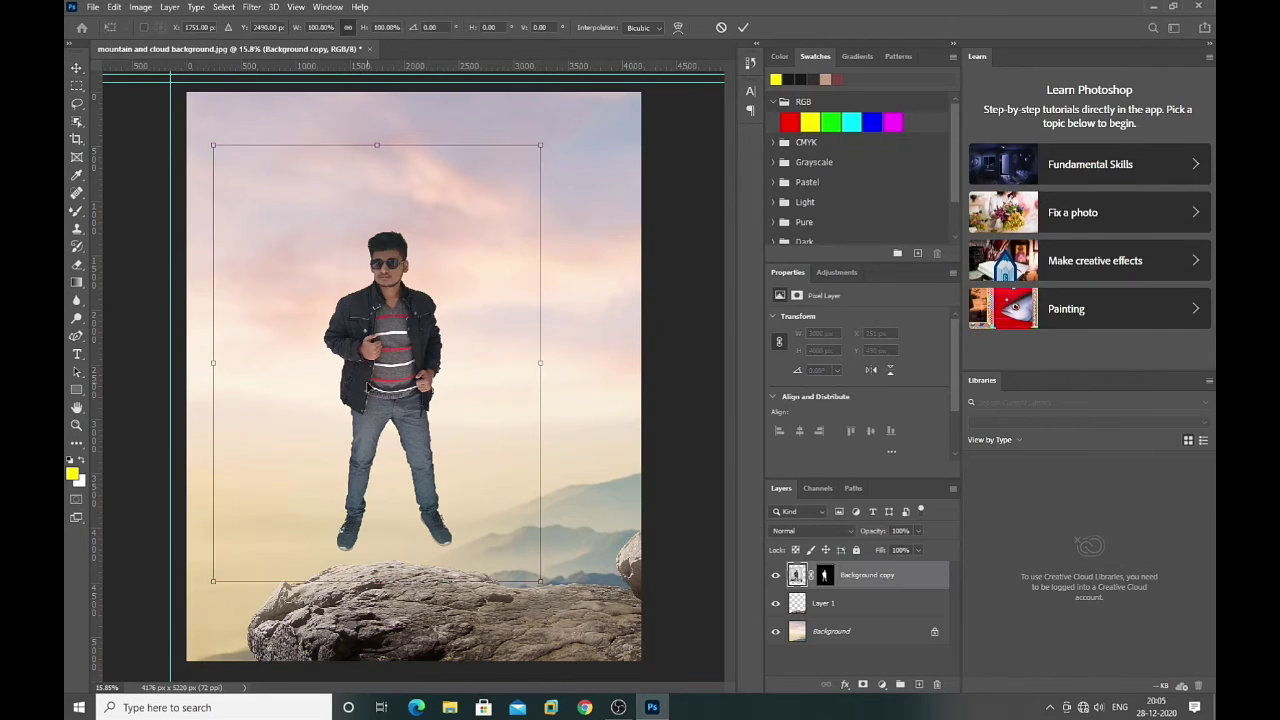
Scale the man to about 109% and position him standing on the rock
{"action": "left_click_drag", "start_coordinate": [426, 304], "coordinate": [522, 360]}
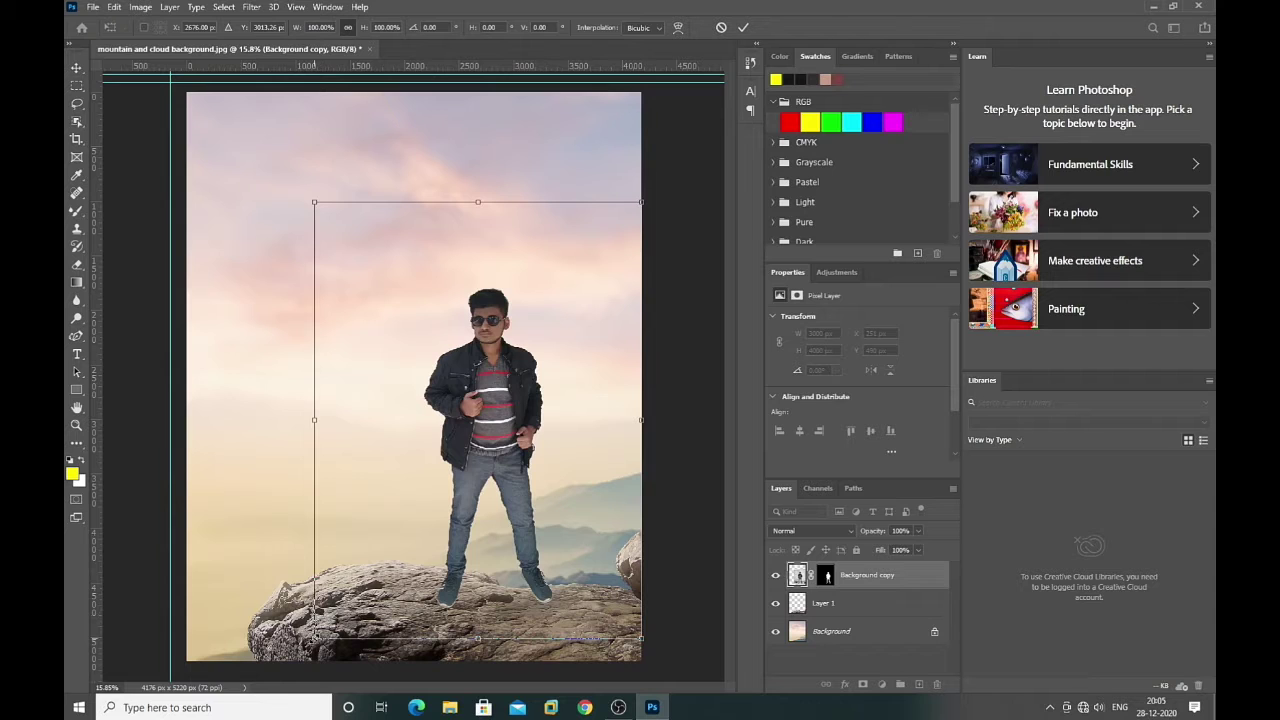
{"action": "left_click_drag", "start_coordinate": [575, 637], "coordinate": [600, 657]}
{"action": "left_click_drag", "start_coordinate": [480, 450], "coordinate": [478, 410]}
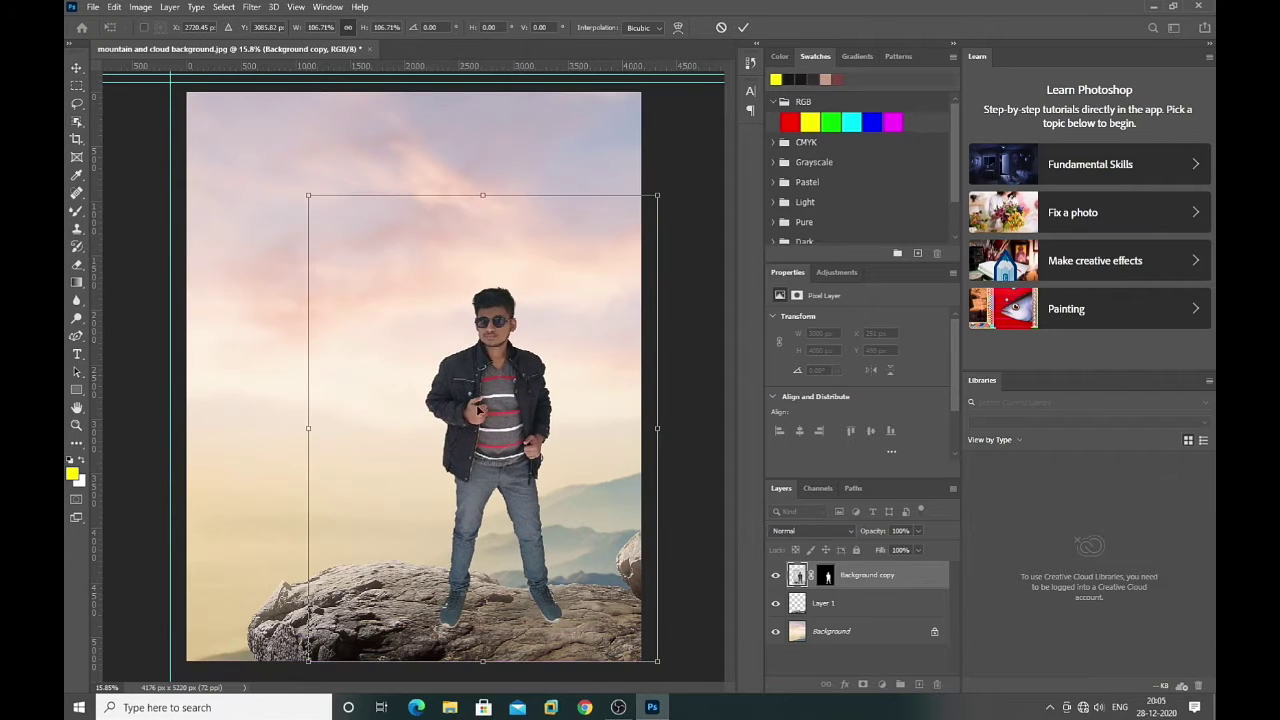
{"action": "left_click_drag", "start_coordinate": [484, 198], "coordinate": [480, 189]}
{"action": "mouse_move", "coordinate": [535, 440]}
{"action": "left_mouse_down"}
{"action": "mouse_move", "coordinate": [520, 470]}
{"action": "mouse_move", "coordinate": [525, 440]}
{"action": "left_mouse_up"}
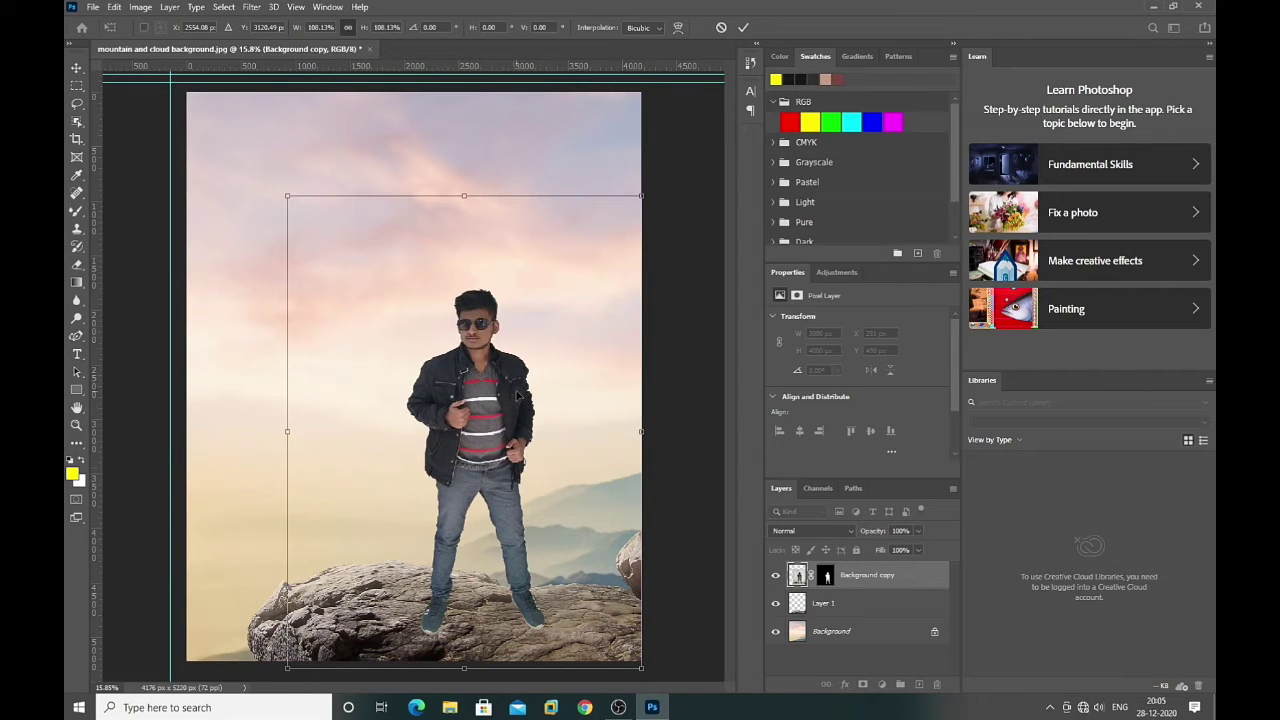
{"action": "left_click_drag", "start_coordinate": [462, 195], "coordinate": [464, 188]}
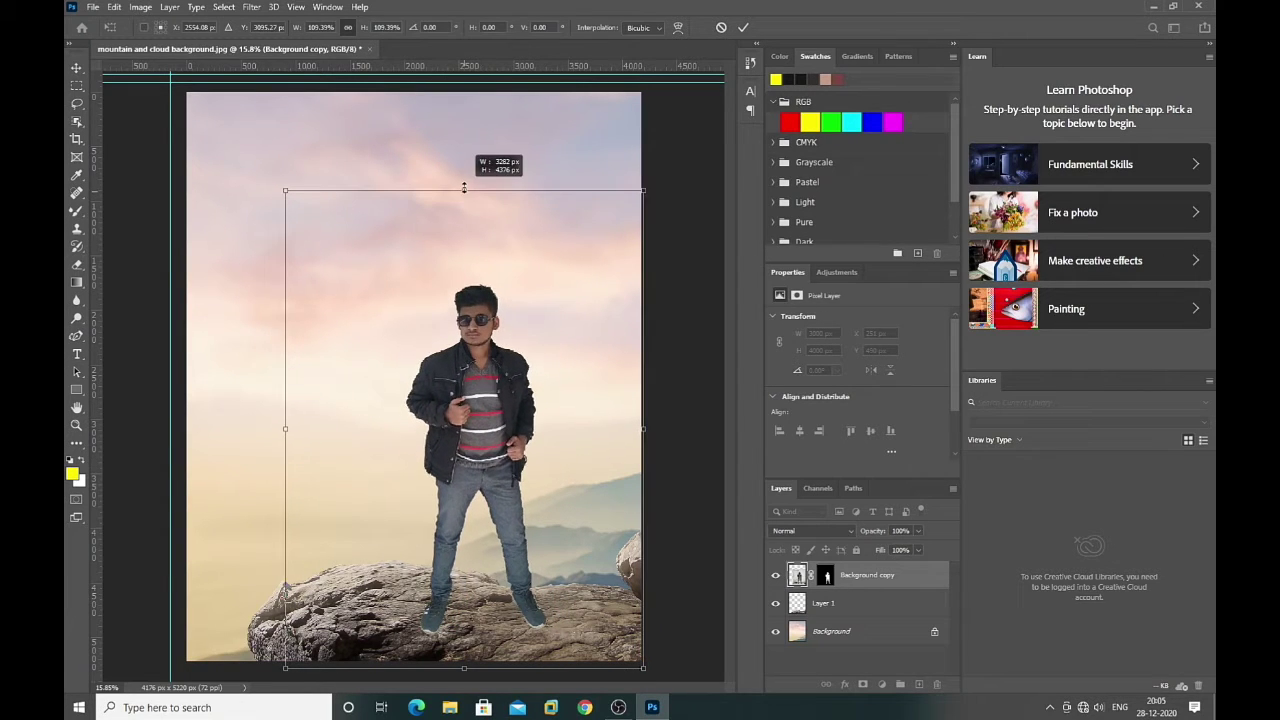
{"action": "left_click_drag", "start_coordinate": [520, 481], "coordinate": [516, 478]}
{"action": "key", "text": "Return"}
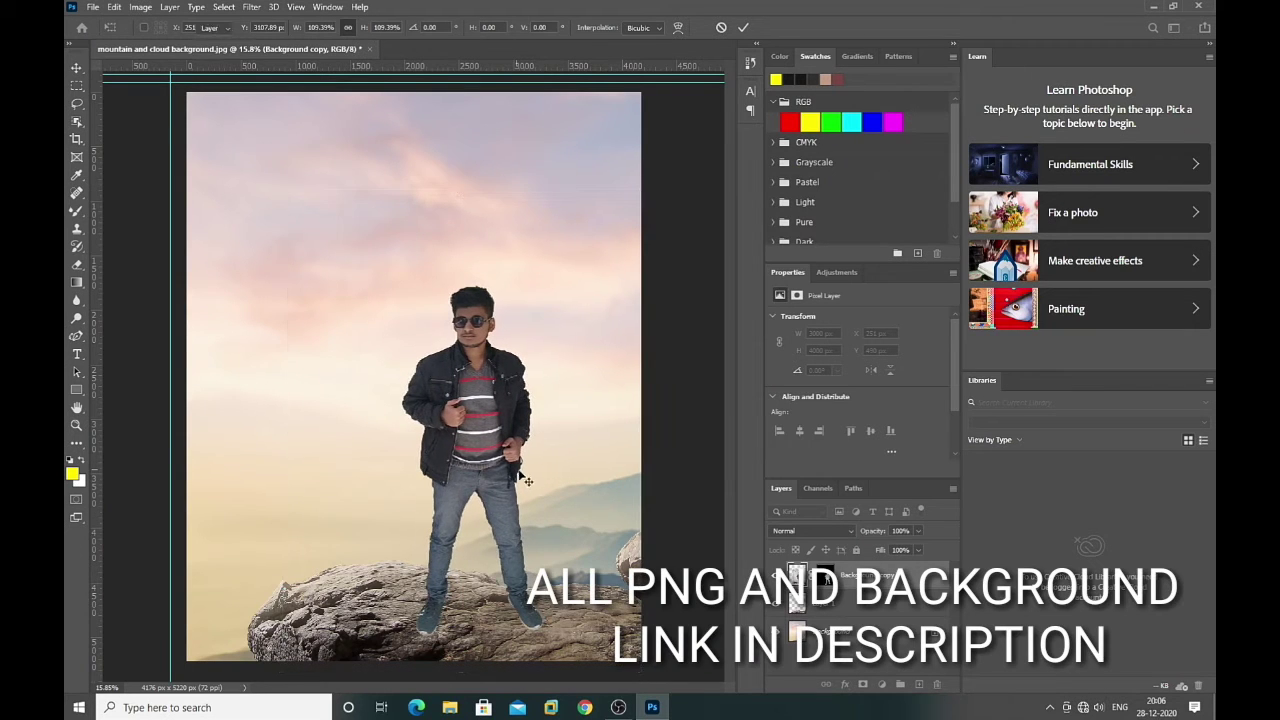
{"action": "left_click", "coordinate": [91, 7]}
{"action": "left_click", "coordinate": [110, 44]}
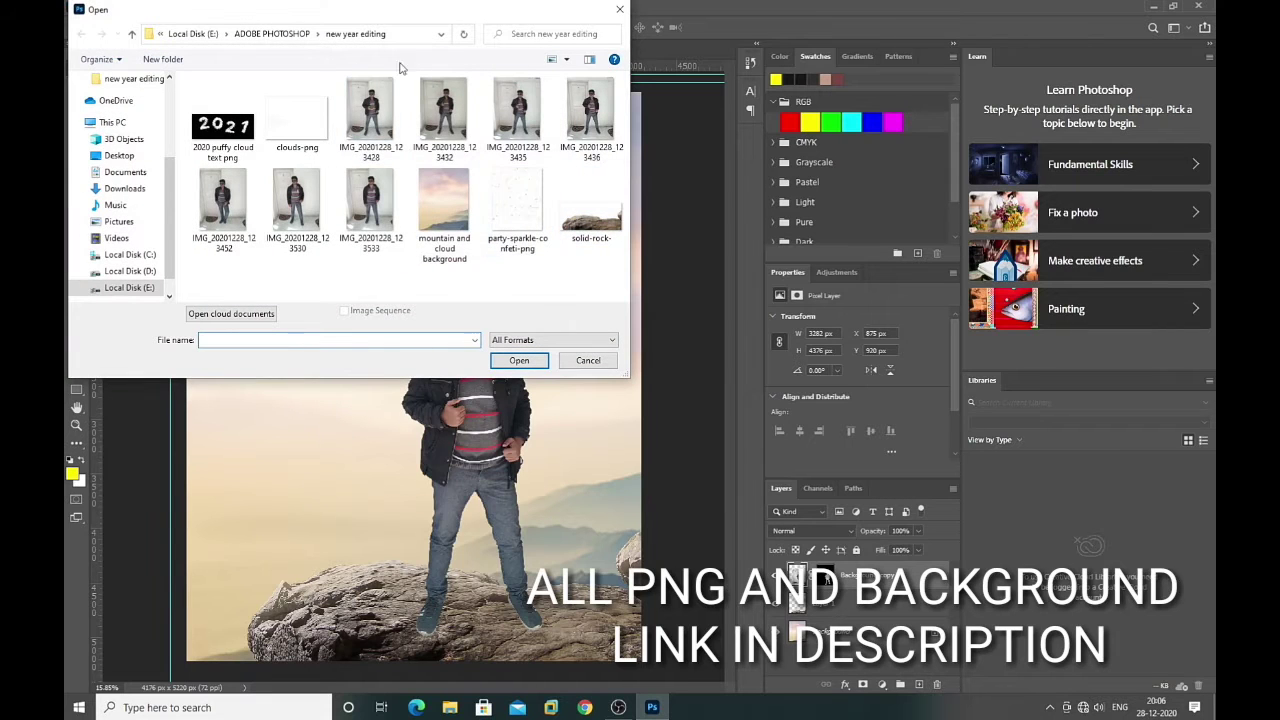
Open the shadow image from Scam Editing Stock and copy it into the composition
{"action": "left_click", "coordinate": [272, 33]}
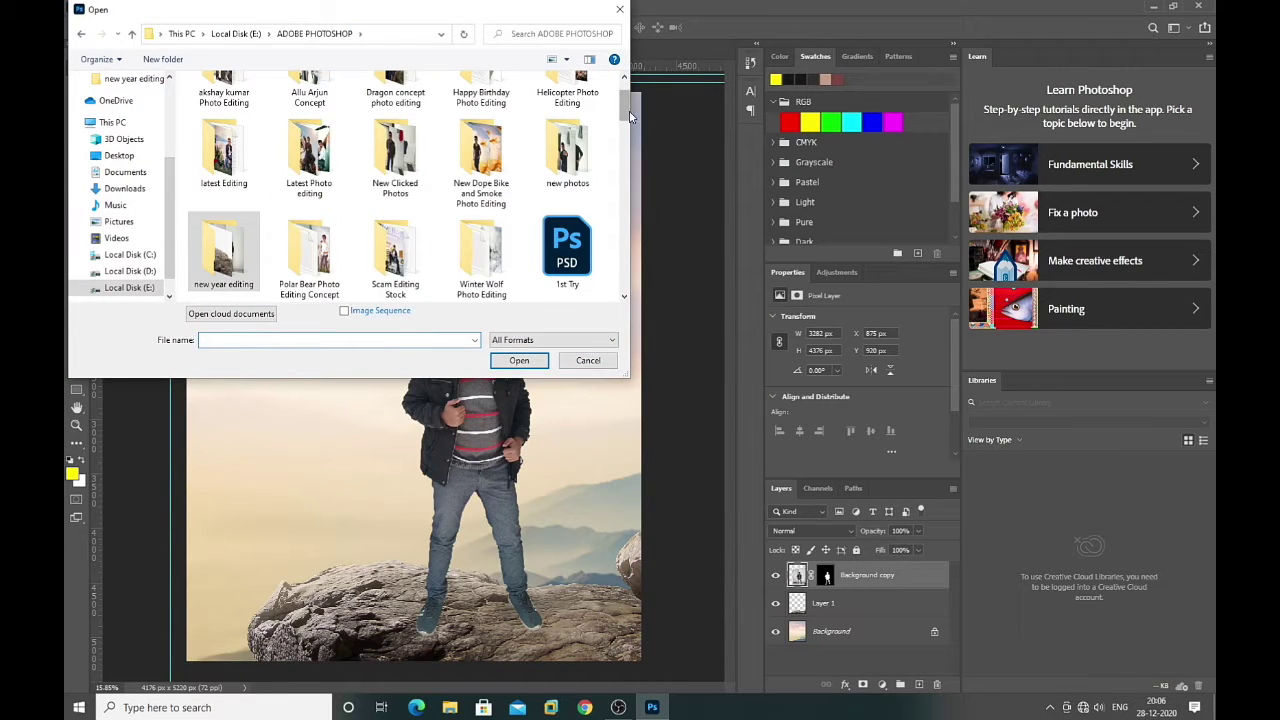
{"action": "scroll", "coordinate": [623, 118], "scroll_direction": "down", "scroll_amount": 2}
{"action": "double_click", "coordinate": [368, 165]}
{"action": "scroll", "coordinate": [365, 178], "scroll_direction": "down", "scroll_amount": 1}
{"action": "double_click", "coordinate": [309, 160]}
{"action": "left_click_drag", "start_coordinate": [461, 50], "coordinate": [602, 160]}
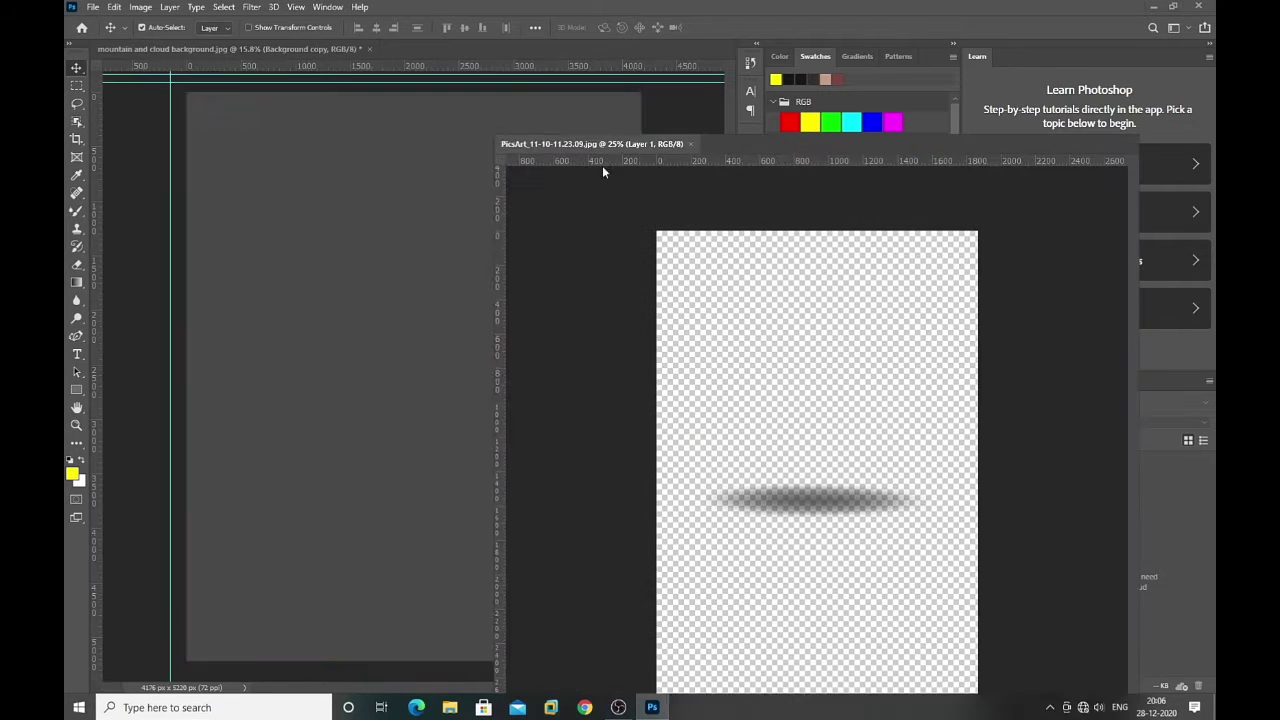
{"action": "left_click_drag", "start_coordinate": [660, 445], "coordinate": [430, 430]}
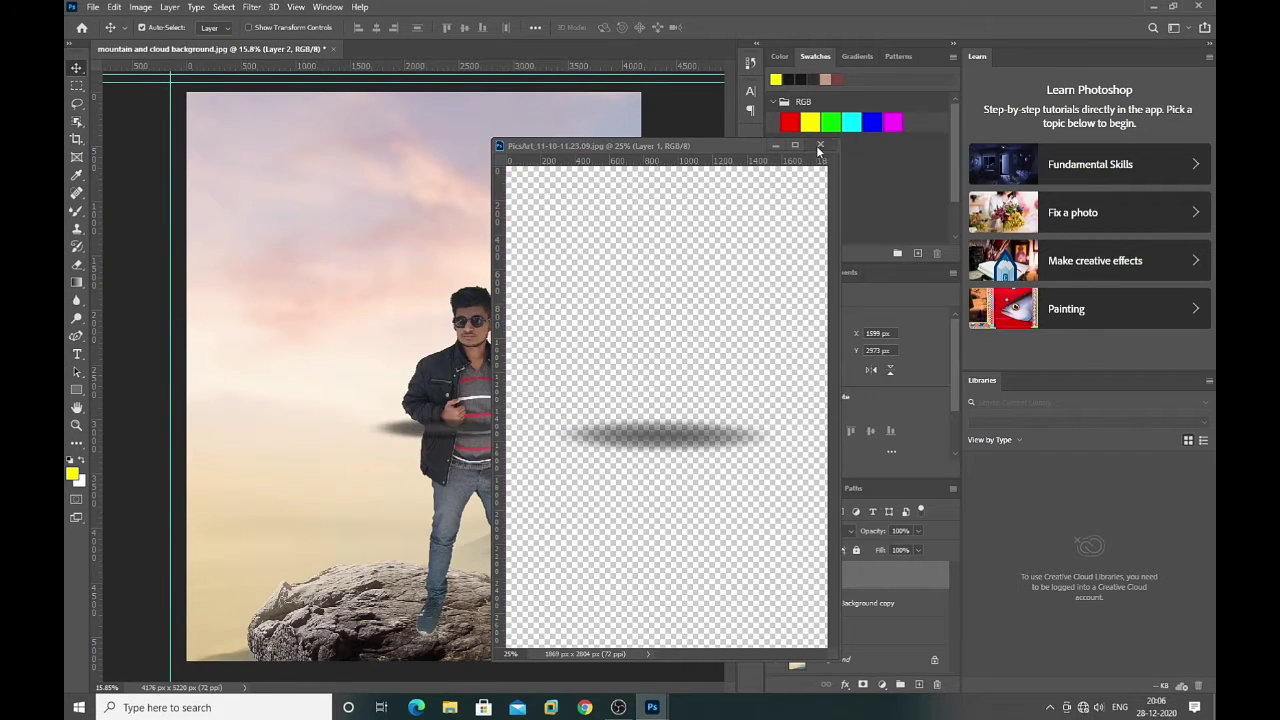
{"action": "left_click", "coordinate": [820, 146]}
Move the shadow below the man's layer and stretch it to about 253% across the rock
{"action": "key", "text": "ctrl+t"}
{"action": "left_click_drag", "start_coordinate": [467, 443], "coordinate": [491, 617]}
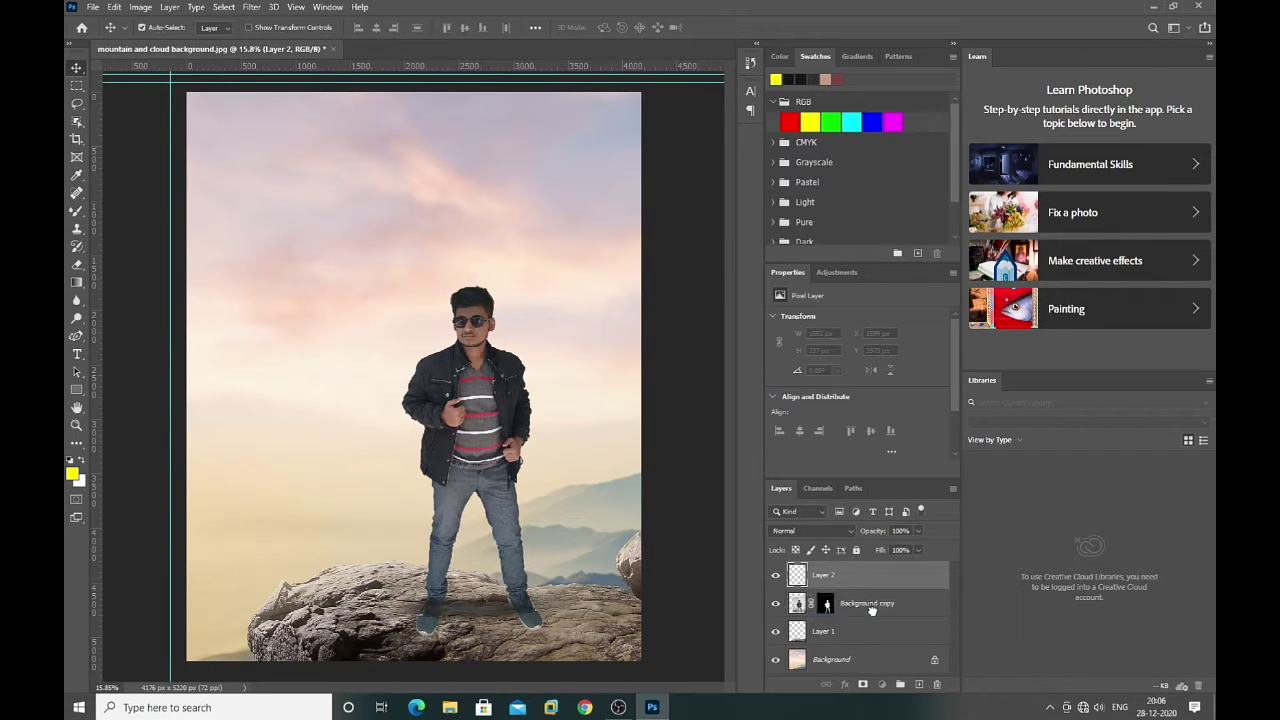
{"action": "left_click_drag", "start_coordinate": [864, 583], "coordinate": [860, 617]}
{"action": "key", "text": "ctrl+t"}
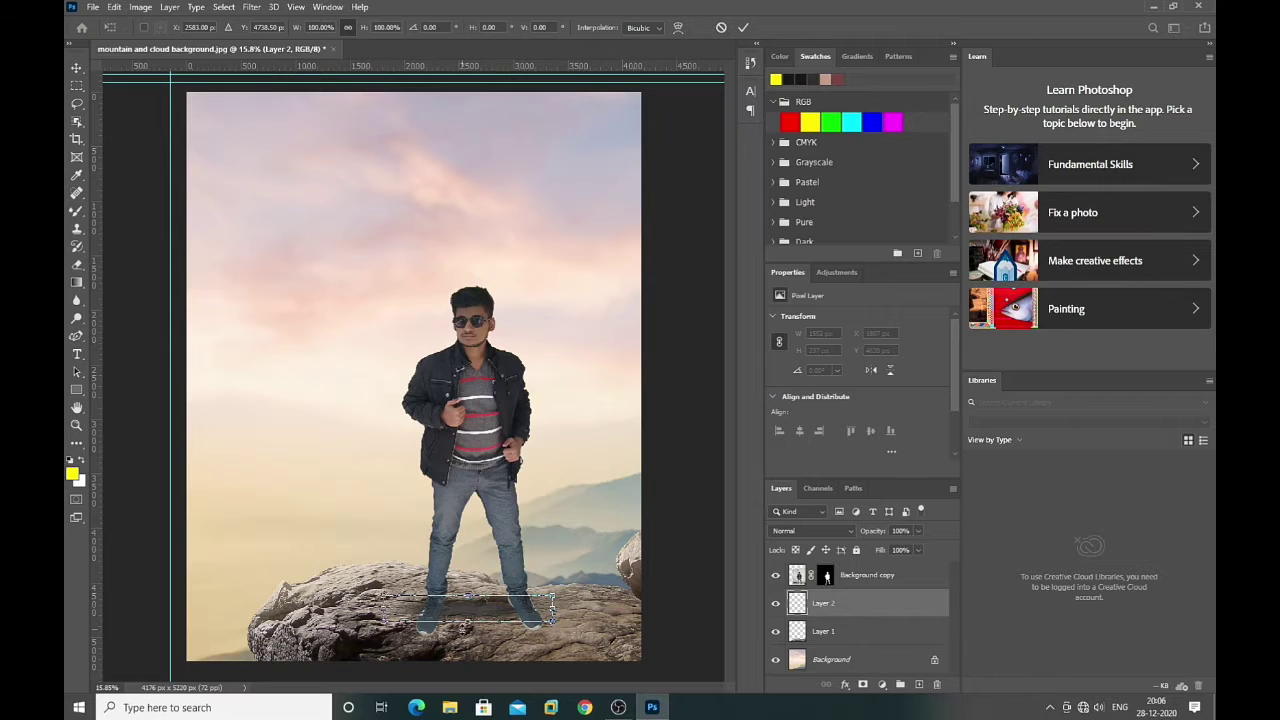
{"action": "mouse_move", "coordinate": [478, 641]}
{"action": "left_mouse_down"}
{"action": "mouse_move", "coordinate": [473, 664]}
{"action": "mouse_move", "coordinate": [511, 657]}
{"action": "left_mouse_up"}
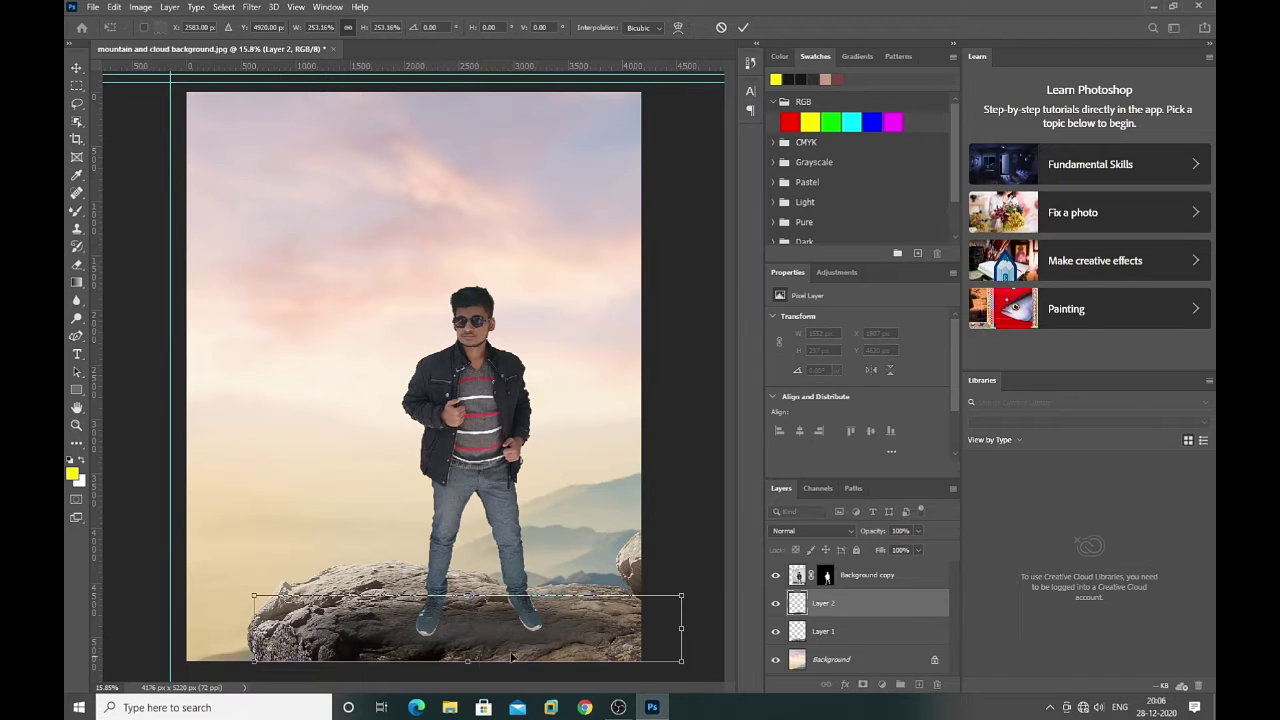
{"action": "left_click", "coordinate": [77, 264]}
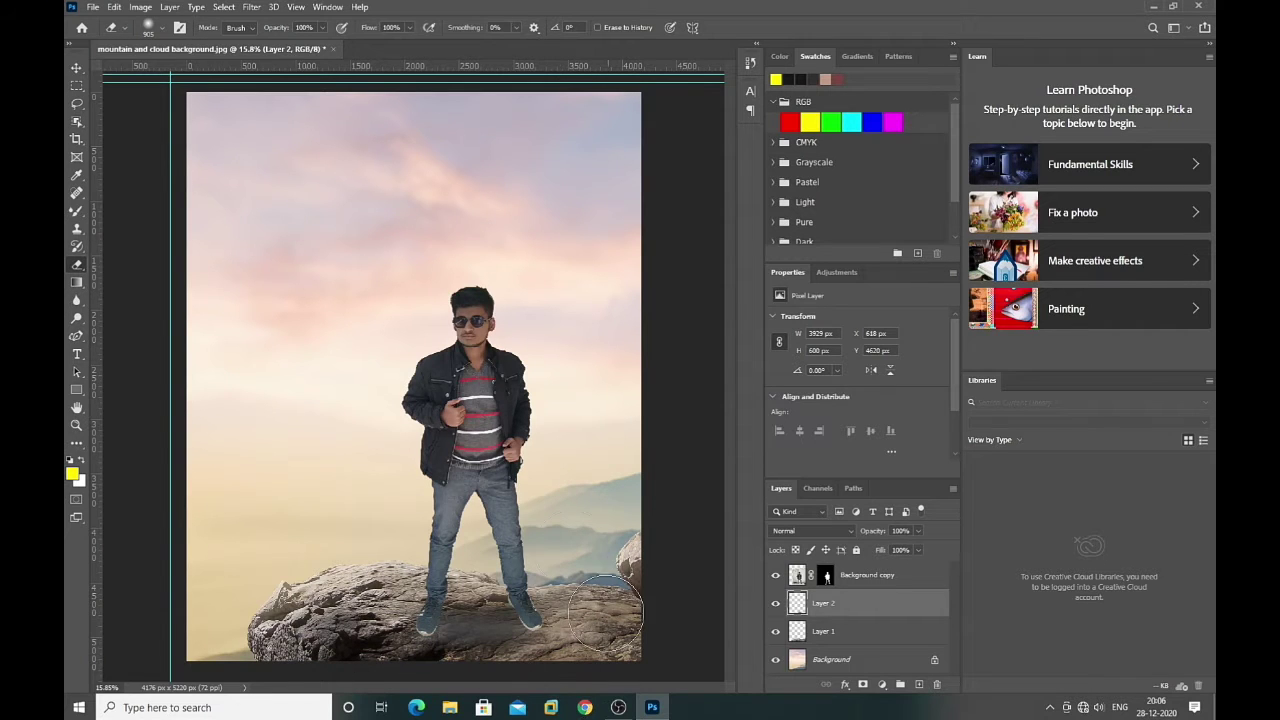
{"action": "left_click", "coordinate": [93, 8]}
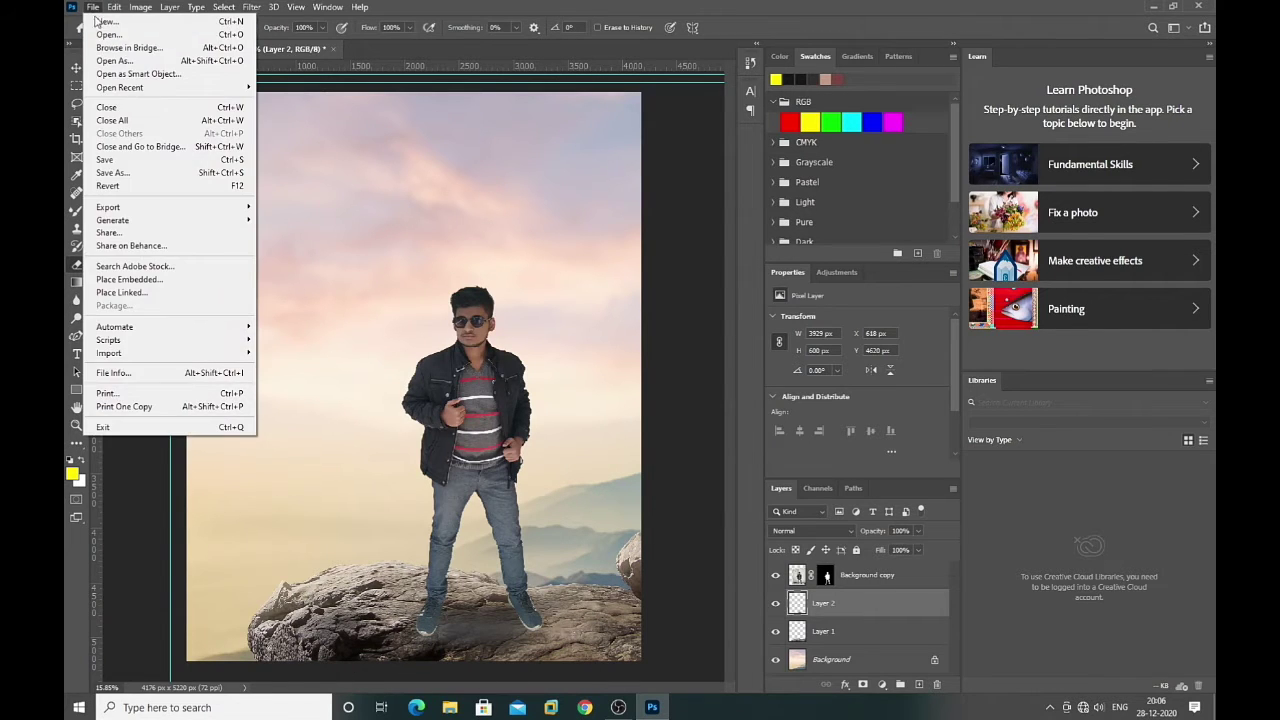
{"action": "left_click", "coordinate": [96, 12]}
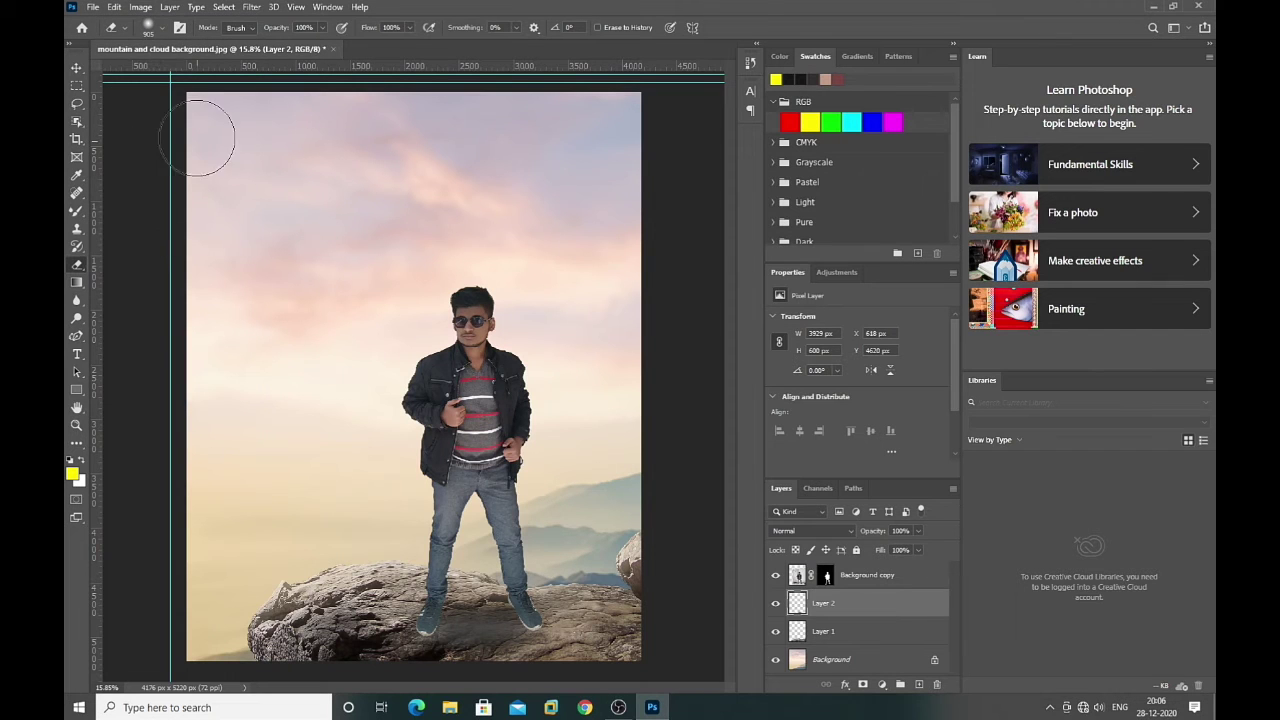
{"action": "left_click", "coordinate": [76, 68]}
{"action": "key", "text": "ctrl+t"}
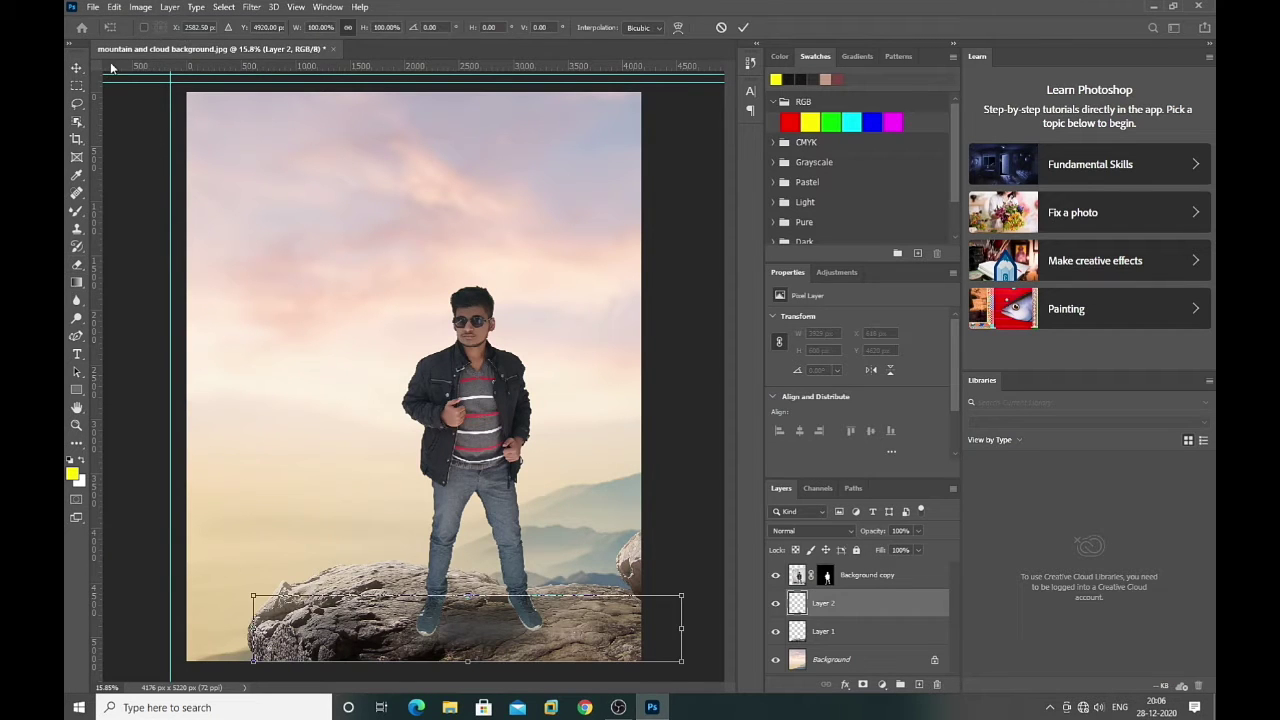
{"action": "left_click", "coordinate": [140, 7]}
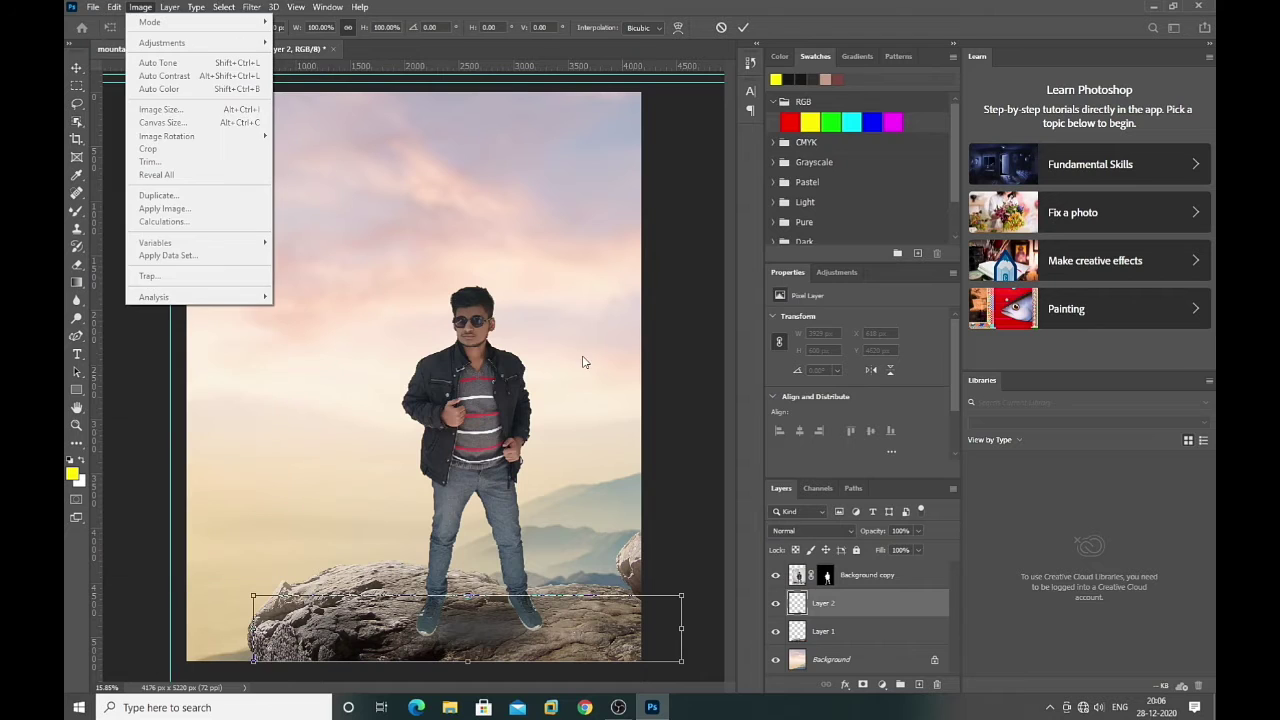
Darken Layer 2 with Brightness/Contrast set to brightness −130 and contrast 63
{"action": "key", "text": "Escape"}
{"action": "key", "text": "Return"}
{"action": "left_click", "coordinate": [140, 7]}
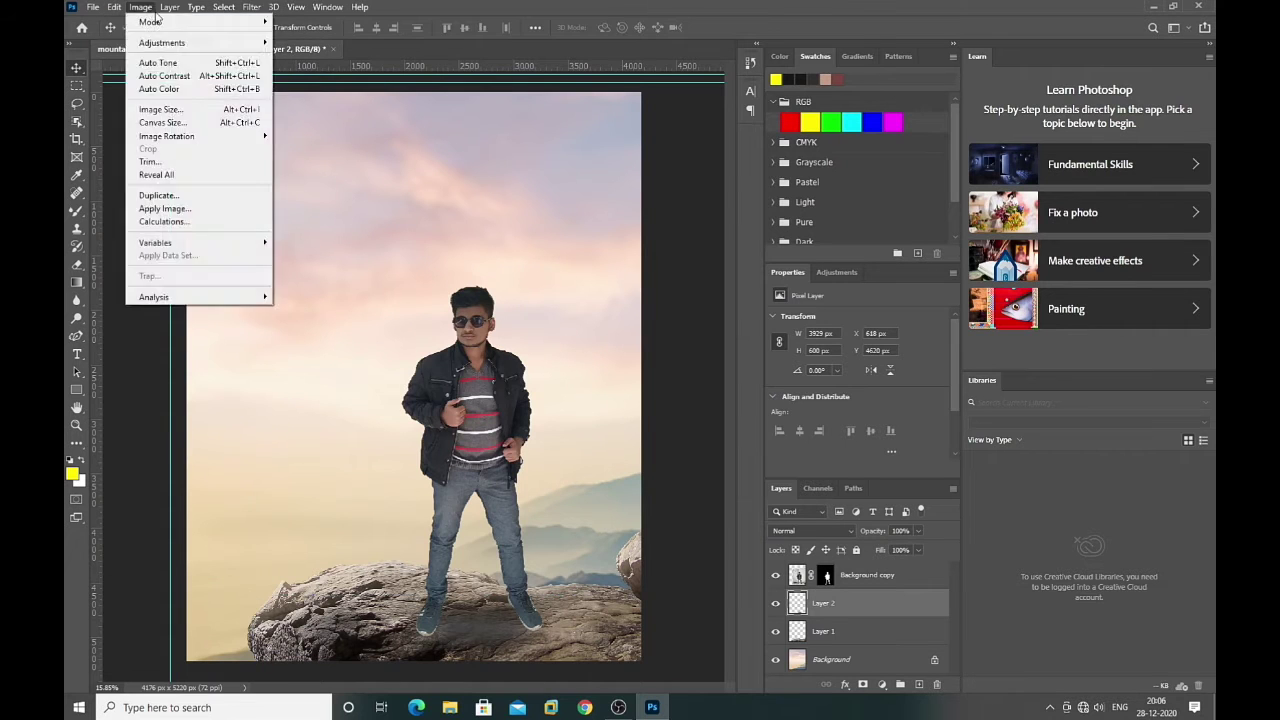
{"action": "mouse_move", "coordinate": [162, 43]}
{"action": "left_click", "coordinate": [310, 43]}
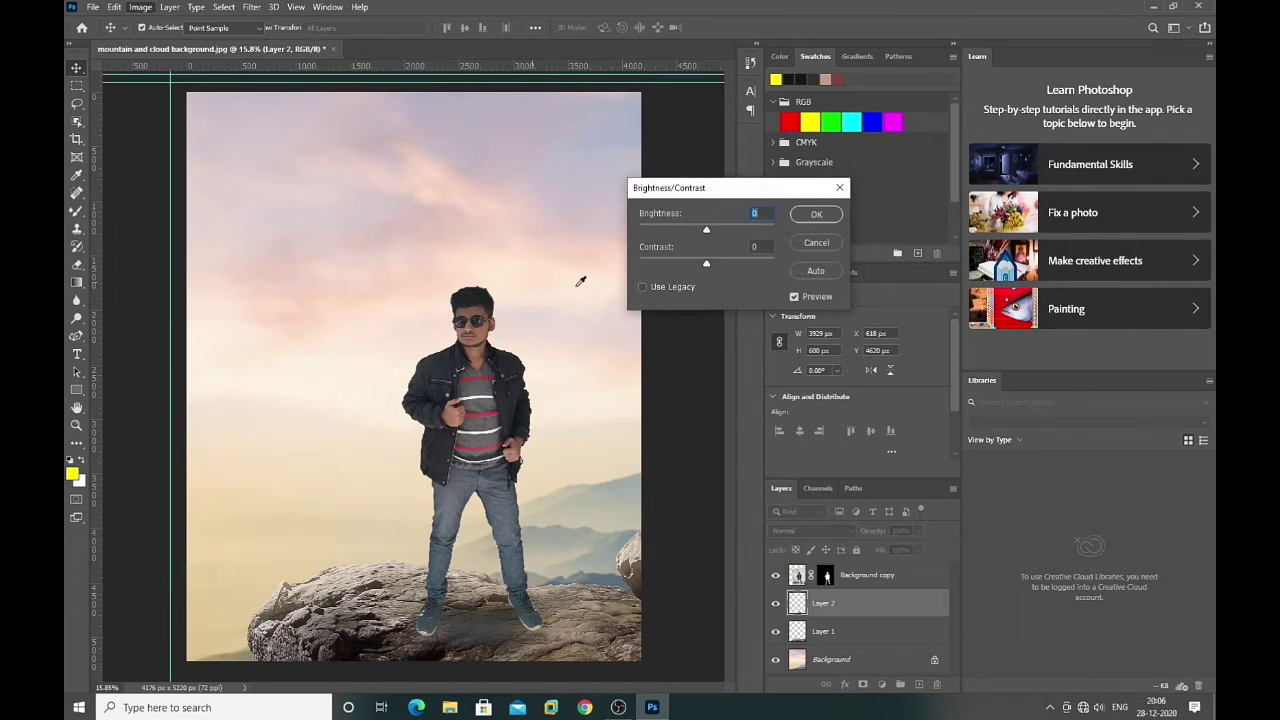
{"action": "mouse_move", "coordinate": [706, 230]}
{"action": "left_mouse_down"}
{"action": "mouse_move", "coordinate": [638, 240]}
{"action": "mouse_move", "coordinate": [649, 247]}
{"action": "left_mouse_up"}
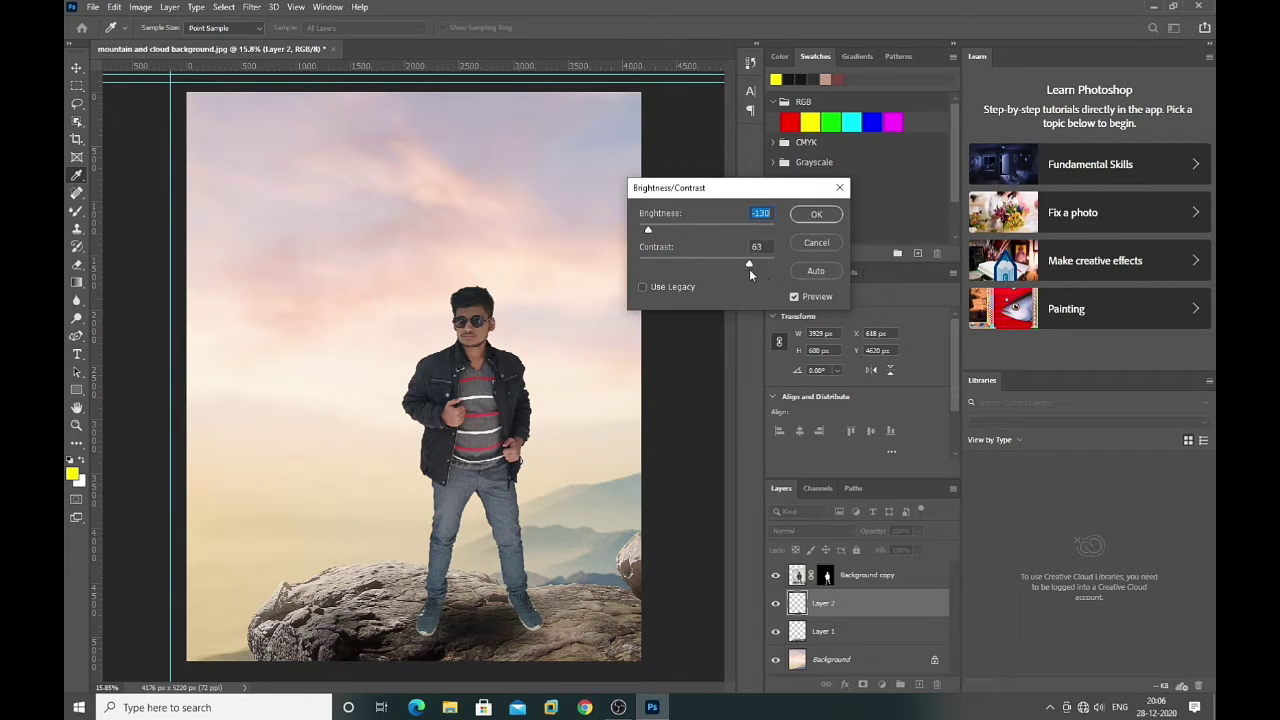
{"action": "left_click", "coordinate": [816, 214]}
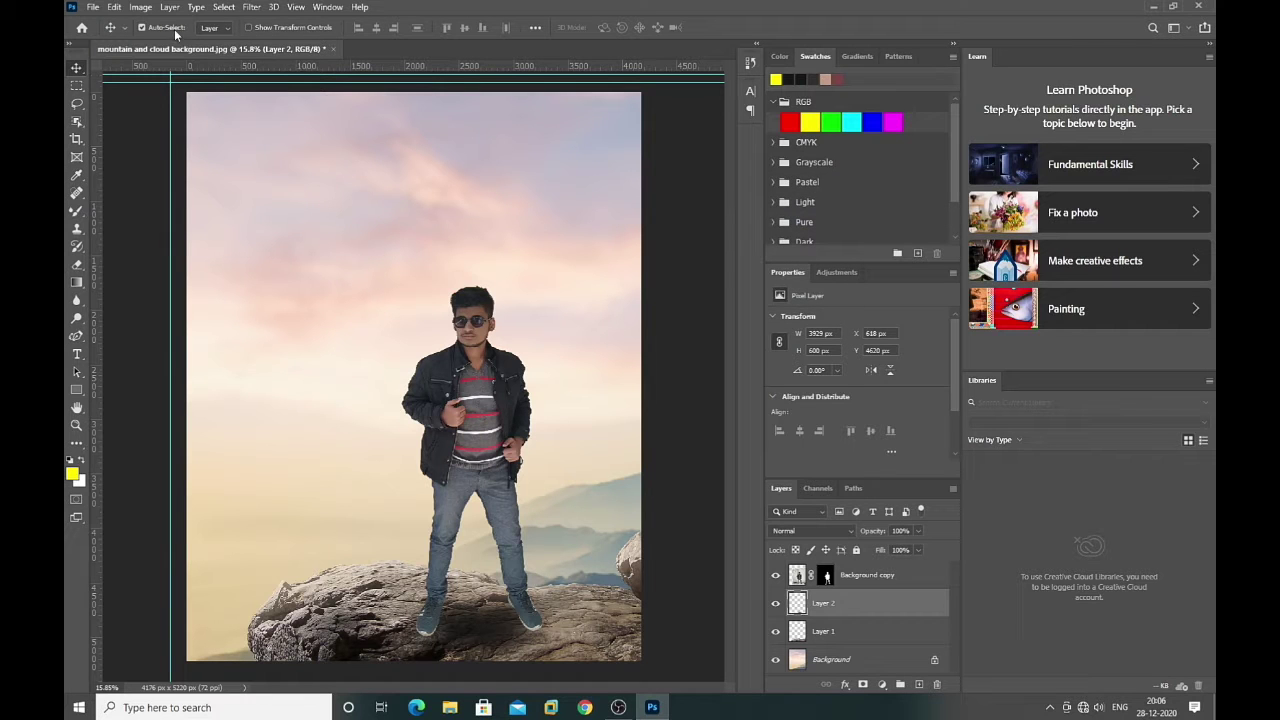
{"action": "left_click", "coordinate": [92, 7]}
Open the shadow image again and copy it into the composition as Layer 3
{"action": "left_click", "coordinate": [110, 31]}
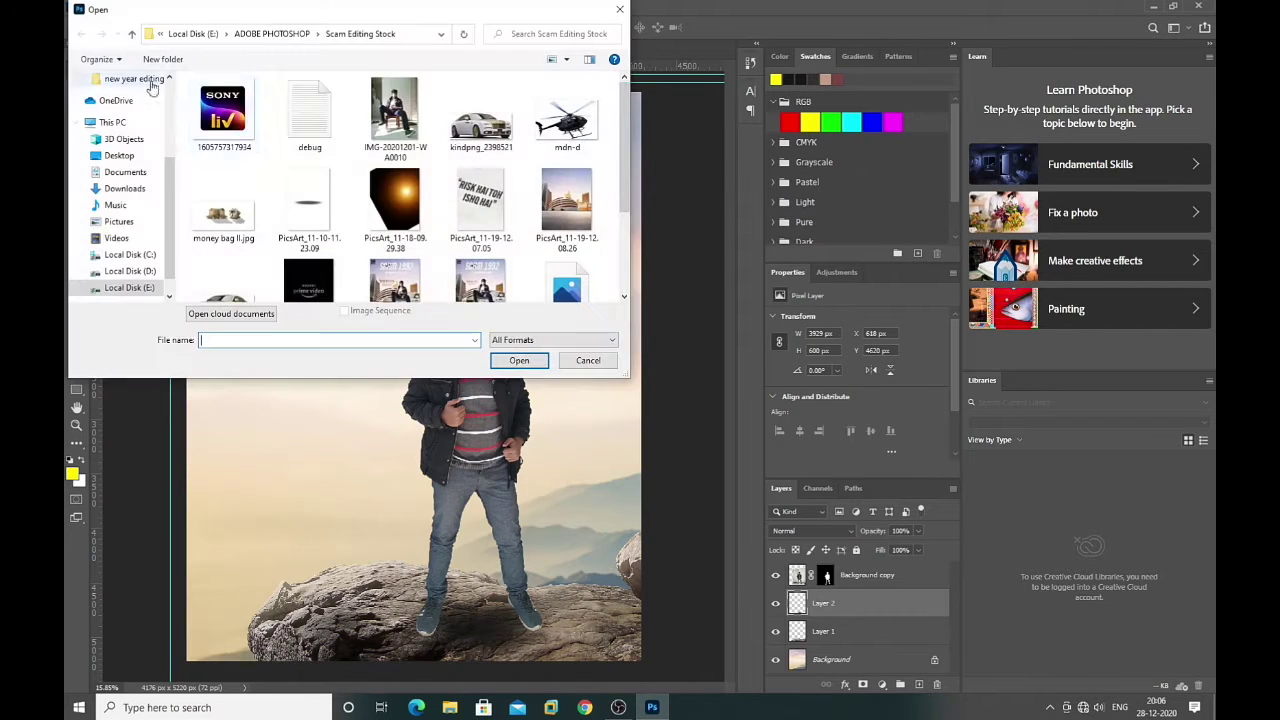
{"action": "double_click", "coordinate": [337, 234]}
{"action": "left_click_drag", "start_coordinate": [430, 48], "coordinate": [566, 126]}
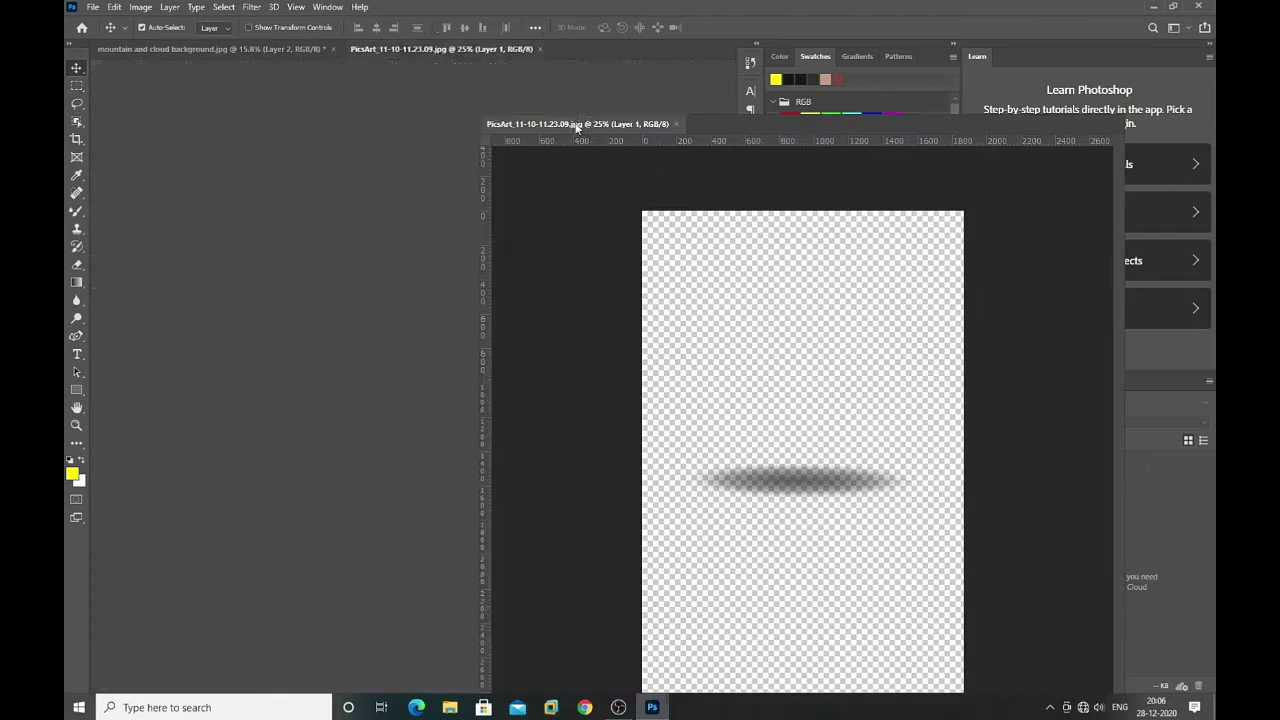
{"action": "left_click_drag", "start_coordinate": [703, 471], "coordinate": [352, 458]}
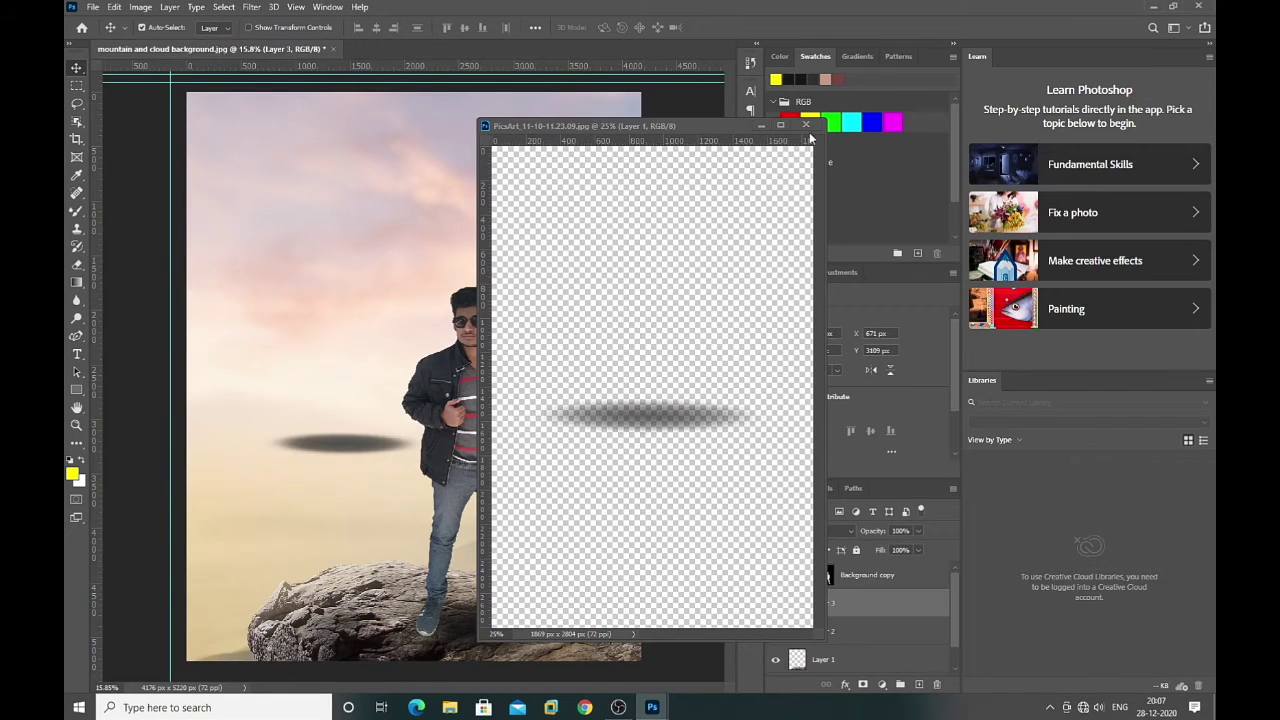
{"action": "left_click", "coordinate": [806, 125]}
Rotate, partly erase and shorten the Layer 3 shadow beside the man's left foot
{"action": "key", "text": "ctrl+t"}
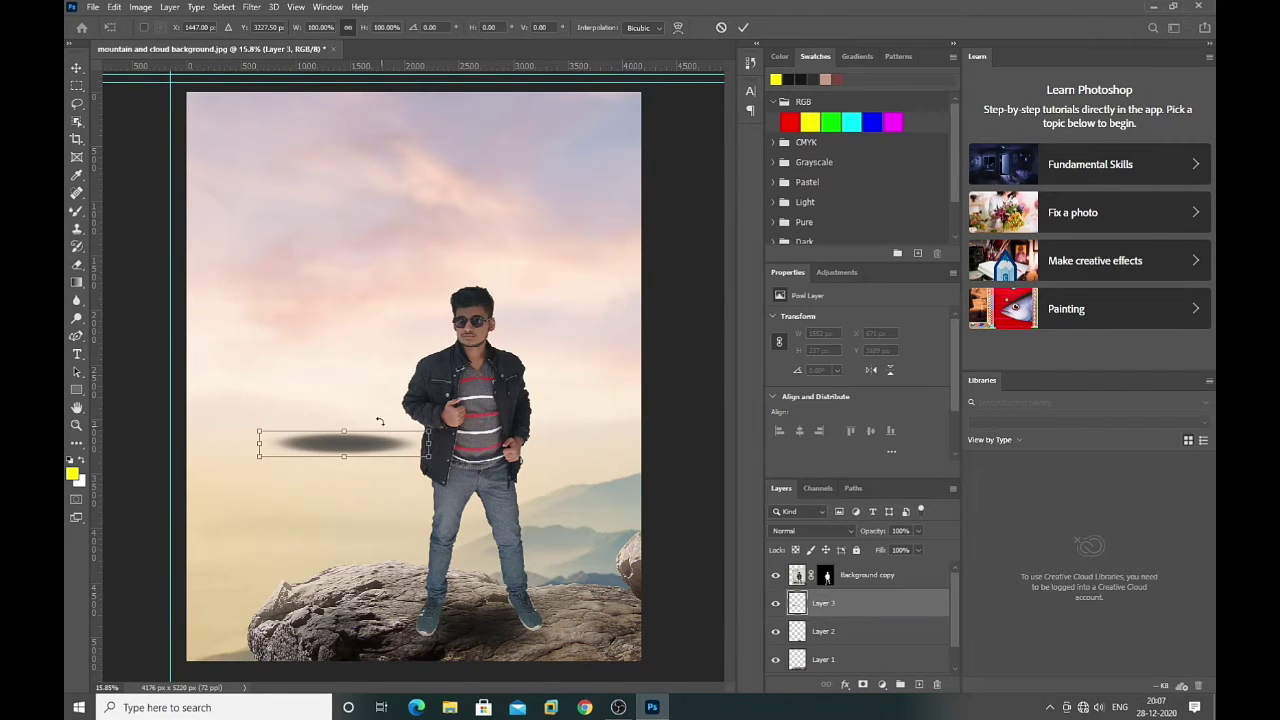
{"action": "mouse_move", "coordinate": [379, 421]}
{"action": "left_mouse_down"}
{"action": "mouse_move", "coordinate": [412, 452]}
{"action": "mouse_move", "coordinate": [427, 432]}
{"action": "mouse_move", "coordinate": [389, 431]}
{"action": "mouse_move", "coordinate": [472, 668]}
{"action": "left_mouse_up"}
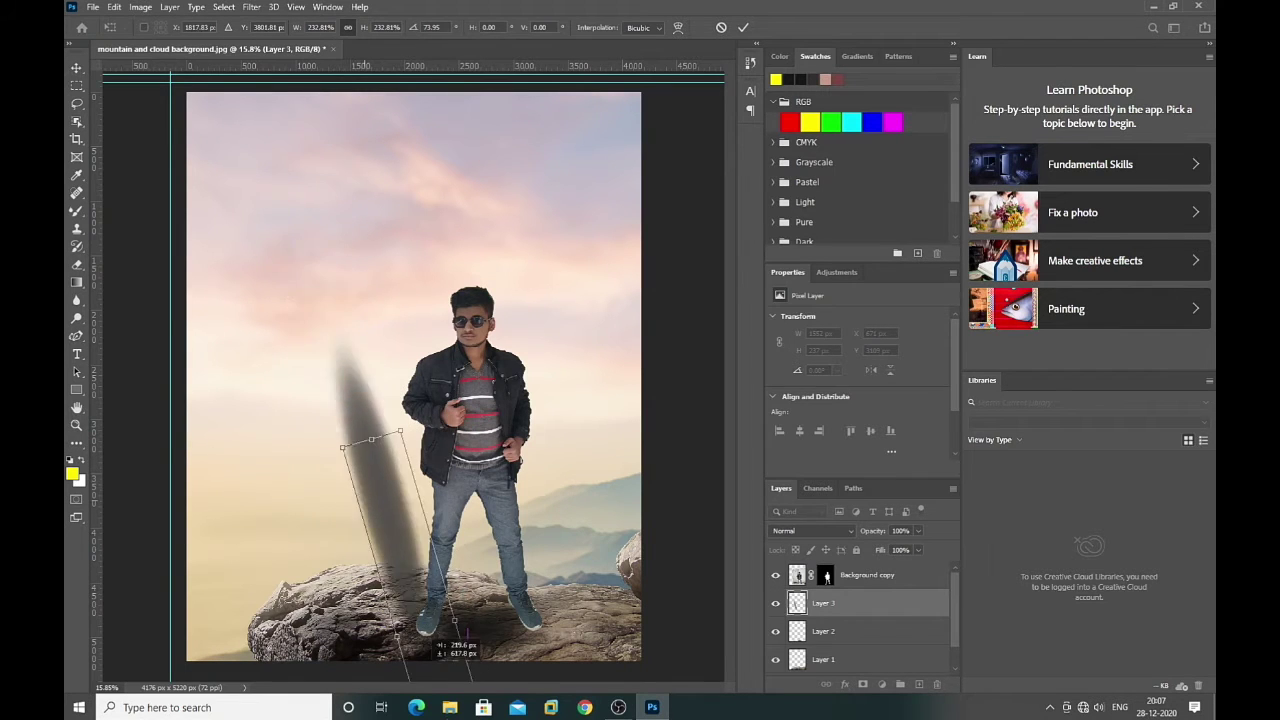
{"action": "left_click_drag", "start_coordinate": [445, 716], "coordinate": [441, 710]}
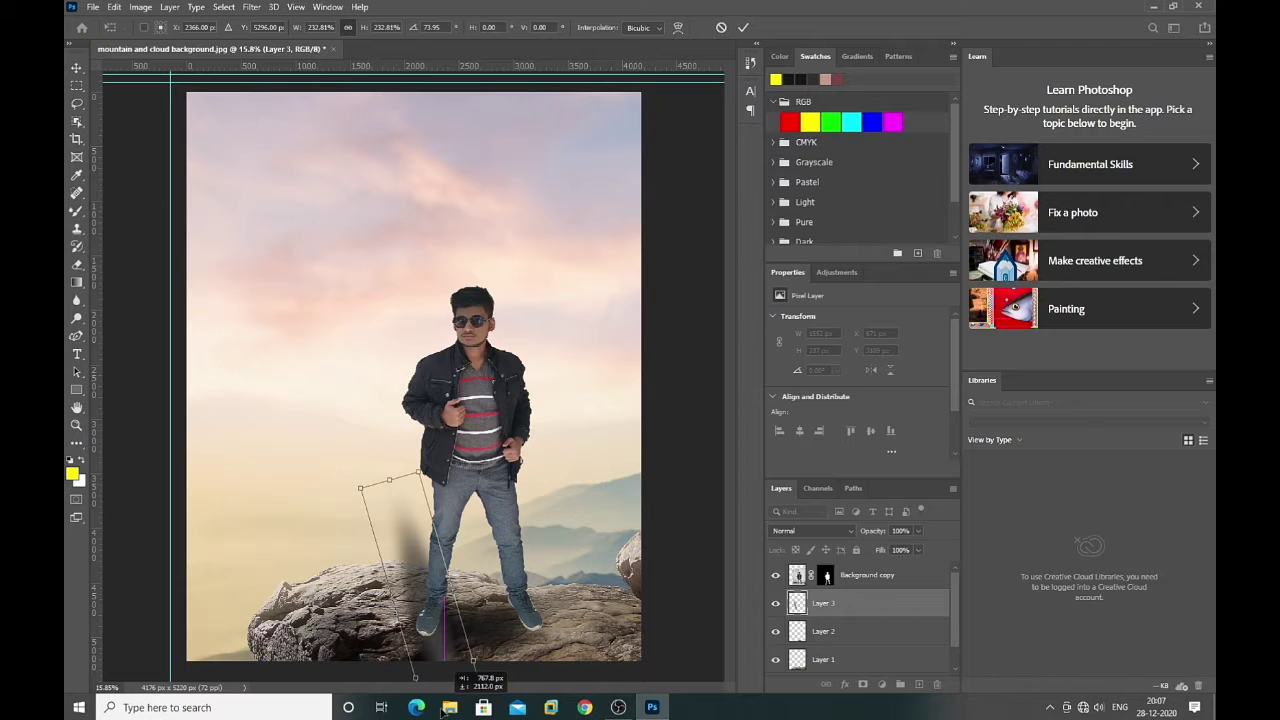
{"action": "left_click", "coordinate": [77, 266]}
{"action": "left_click_drag", "start_coordinate": [419, 563], "coordinate": [410, 586]}
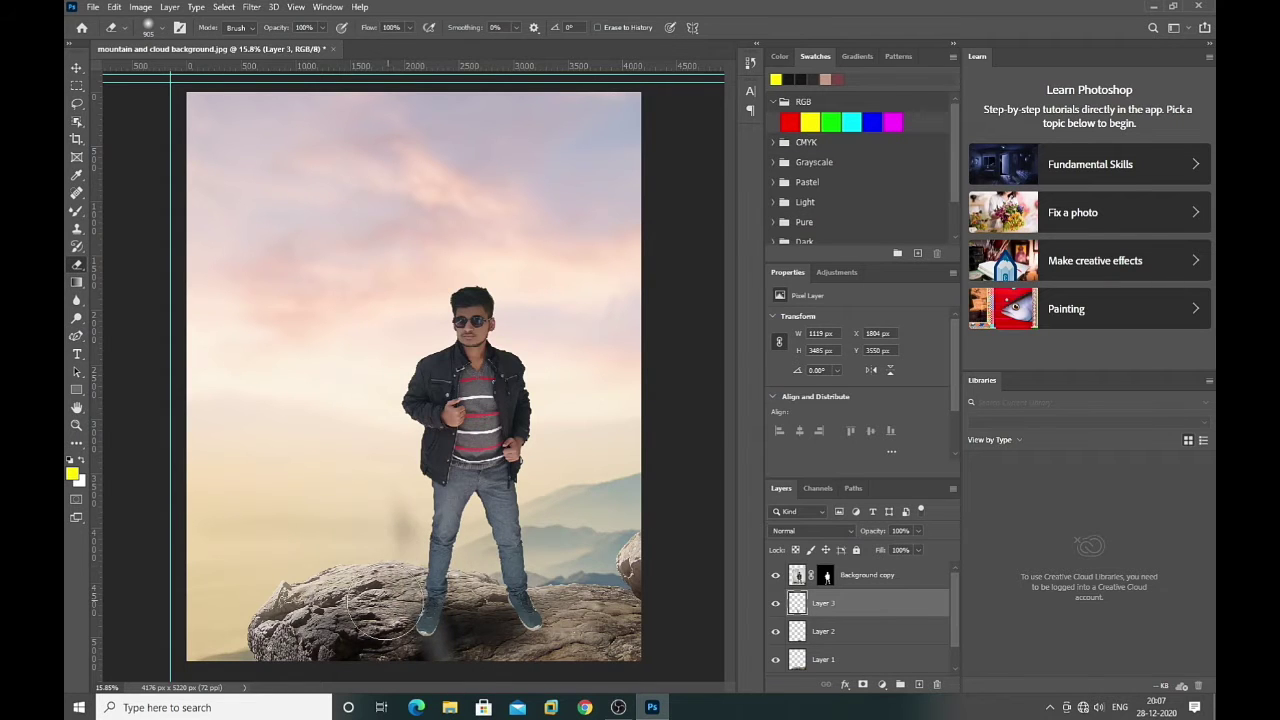
{"action": "key", "text": "ctrl+t"}
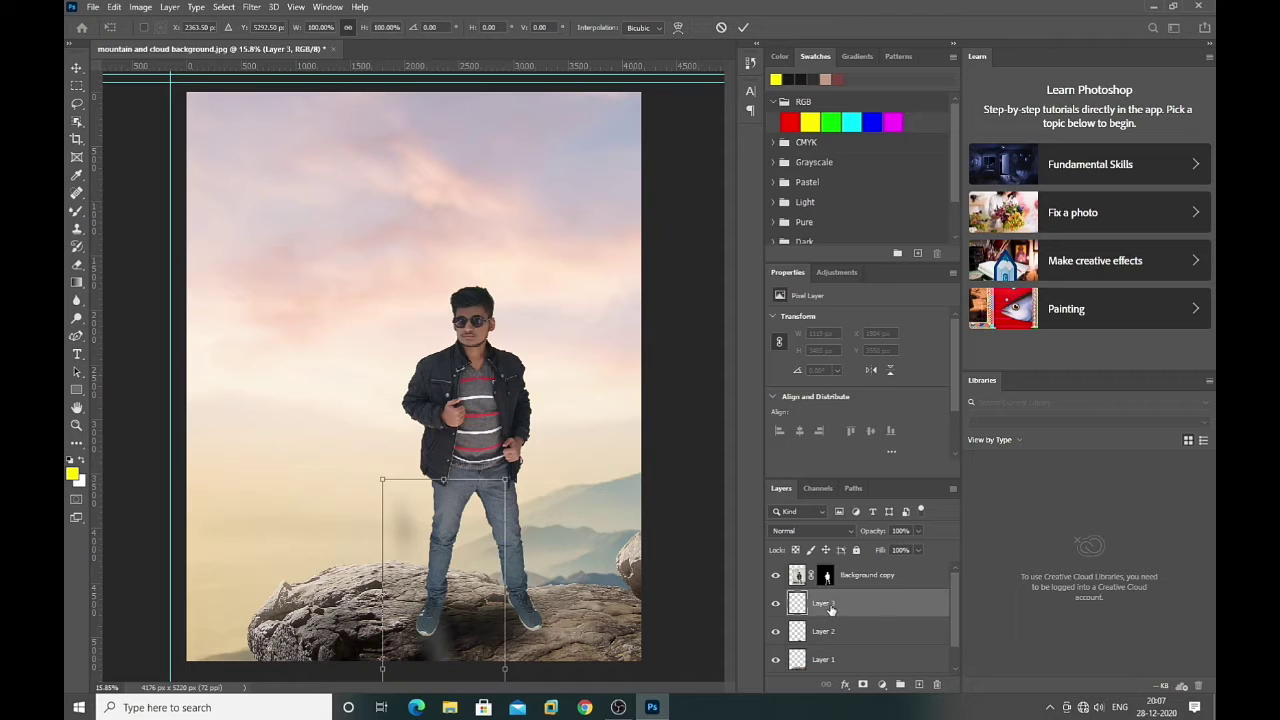
{"action": "left_click_drag", "start_coordinate": [507, 480], "coordinate": [447, 616]}
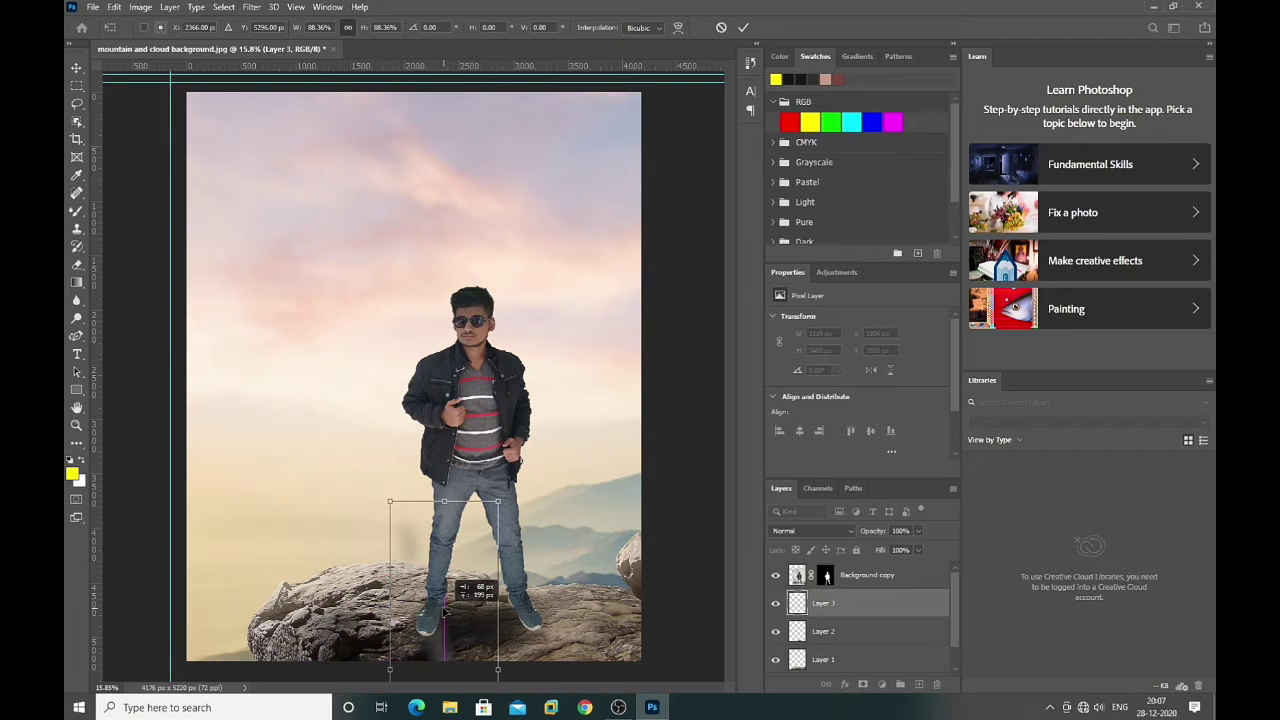
{"action": "key", "text": "Return"}
Duplicate Layer 3 as Layer 3 copy, cancelling an accidental delete first
{"action": "key", "text": "e"}
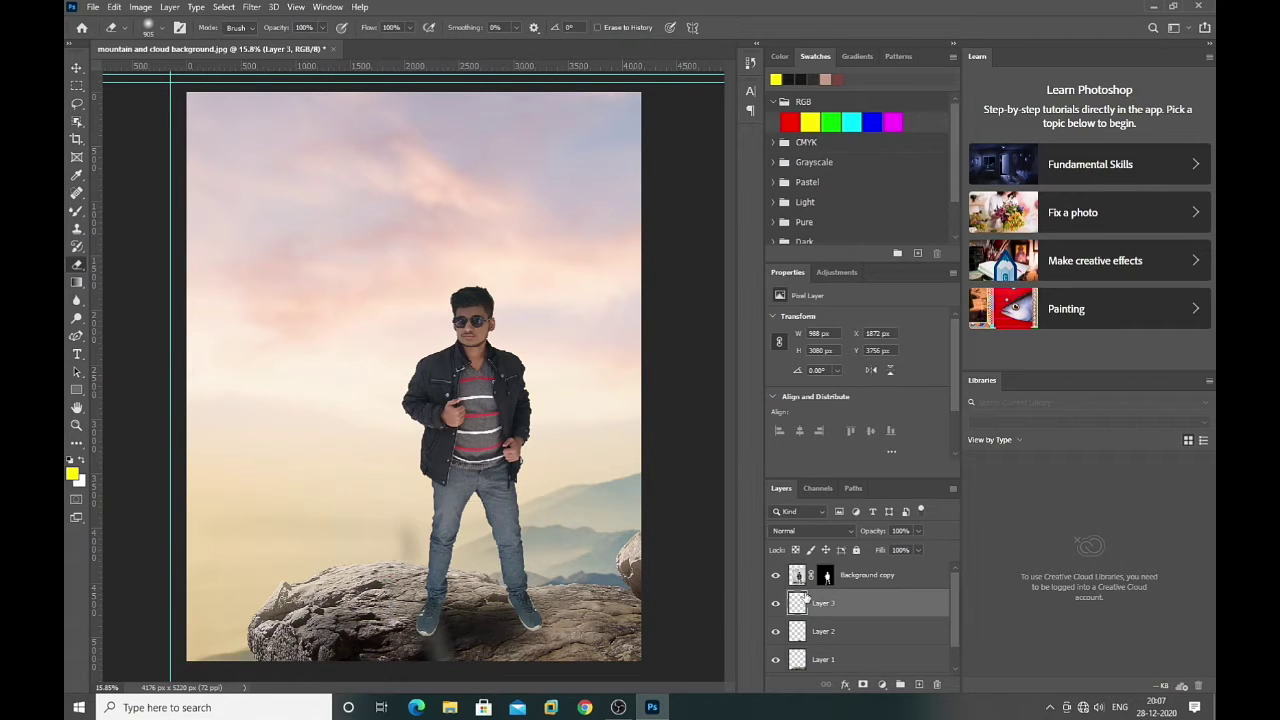
{"action": "right_click", "coordinate": [855, 603]}
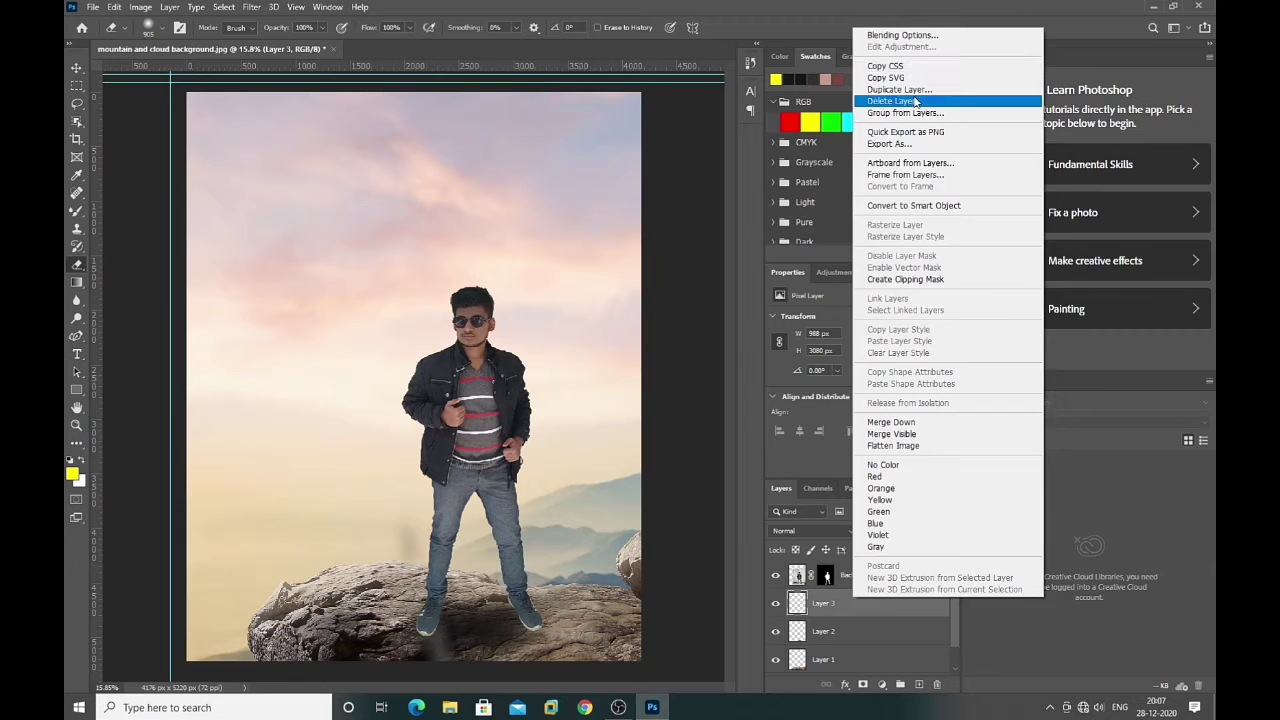
{"action": "left_click", "coordinate": [900, 102]}
{"action": "left_click", "coordinate": [636, 264]}
{"action": "right_click", "coordinate": [848, 608]}
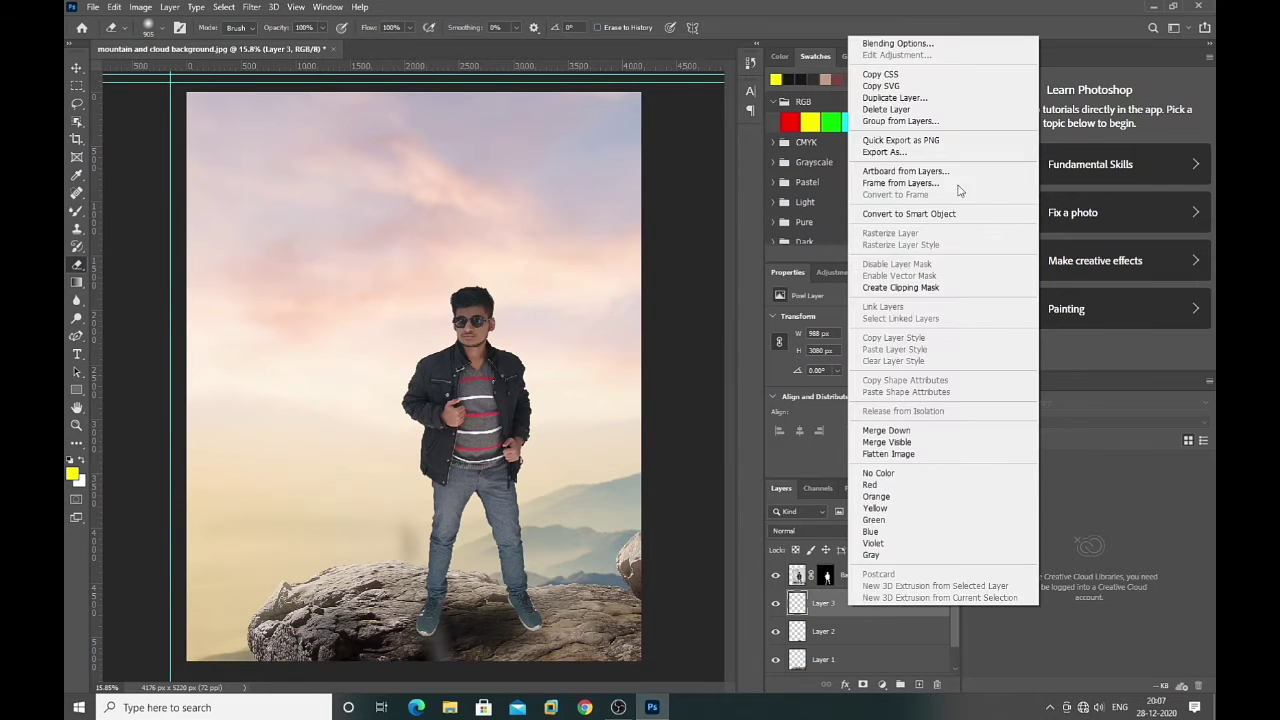
{"action": "left_click", "coordinate": [900, 95]}
{"action": "left_click", "coordinate": [753, 195]}
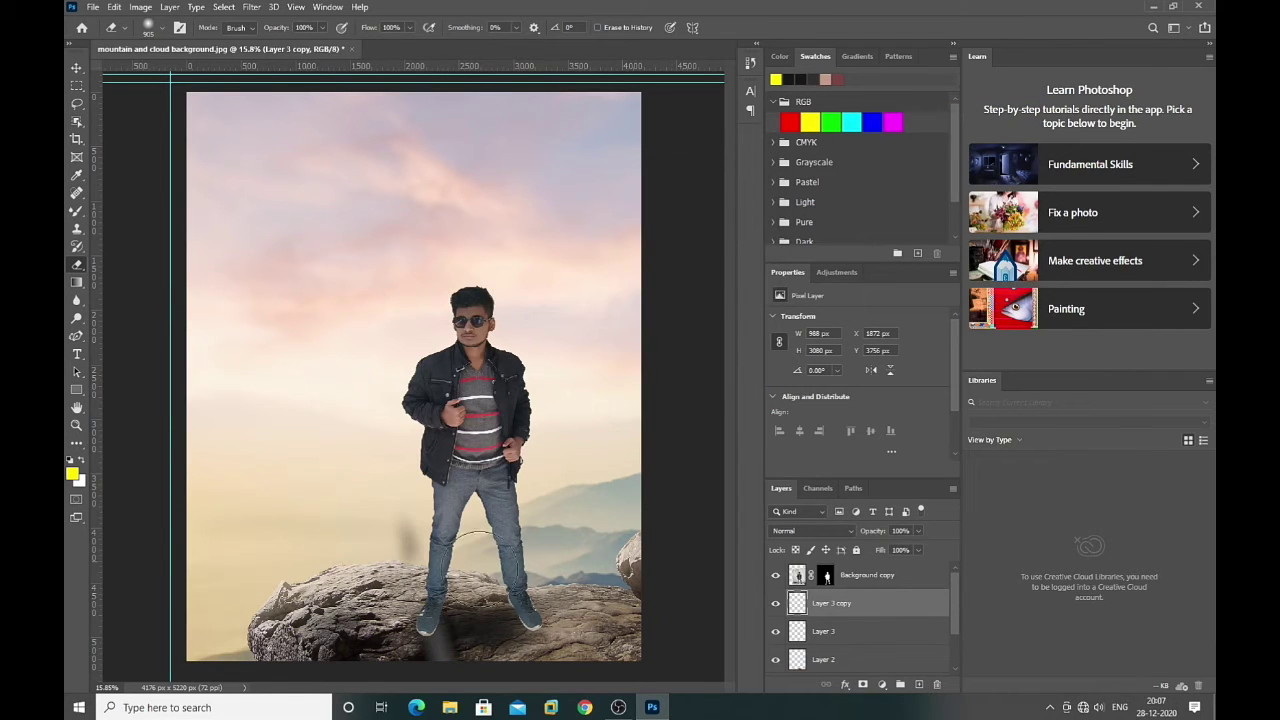
Shift Layer 3 copy right so it sits under the man's other foot
{"action": "key", "text": "ctrl+t"}
{"action": "left_click_drag", "start_coordinate": [450, 645], "coordinate": [545, 641]}
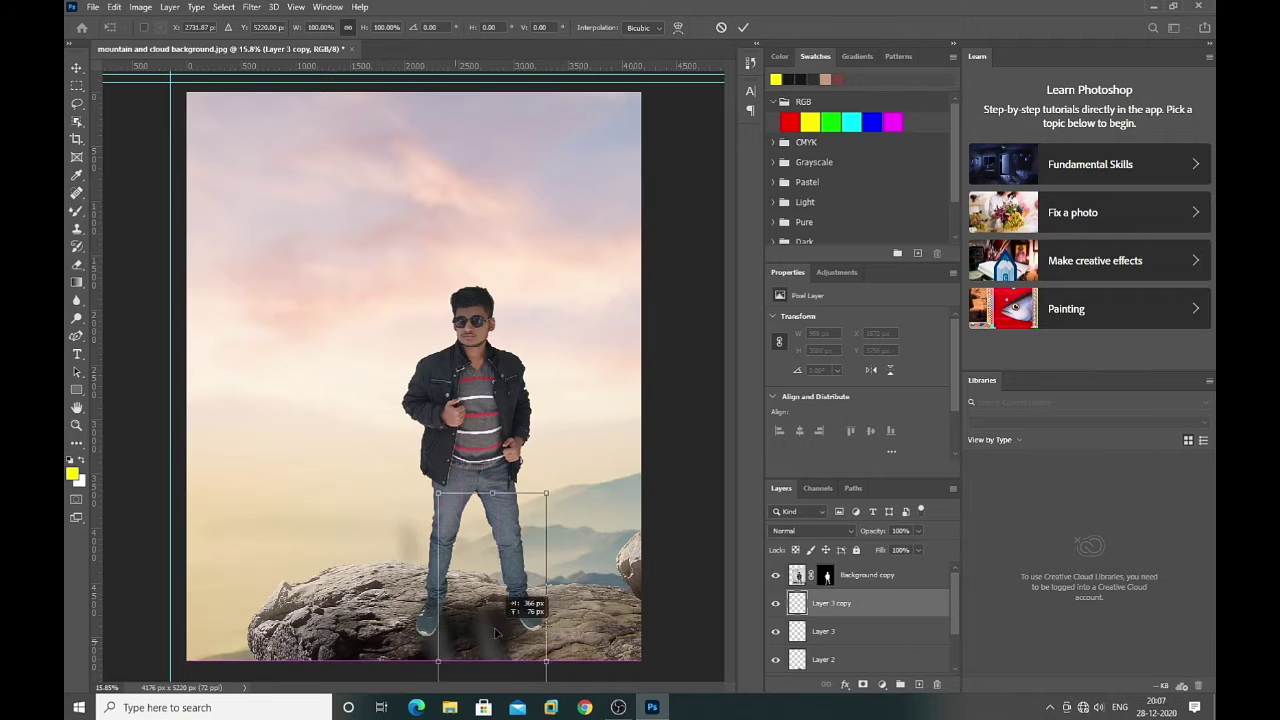
{"action": "left_click_drag", "start_coordinate": [544, 640], "coordinate": [549, 642]}
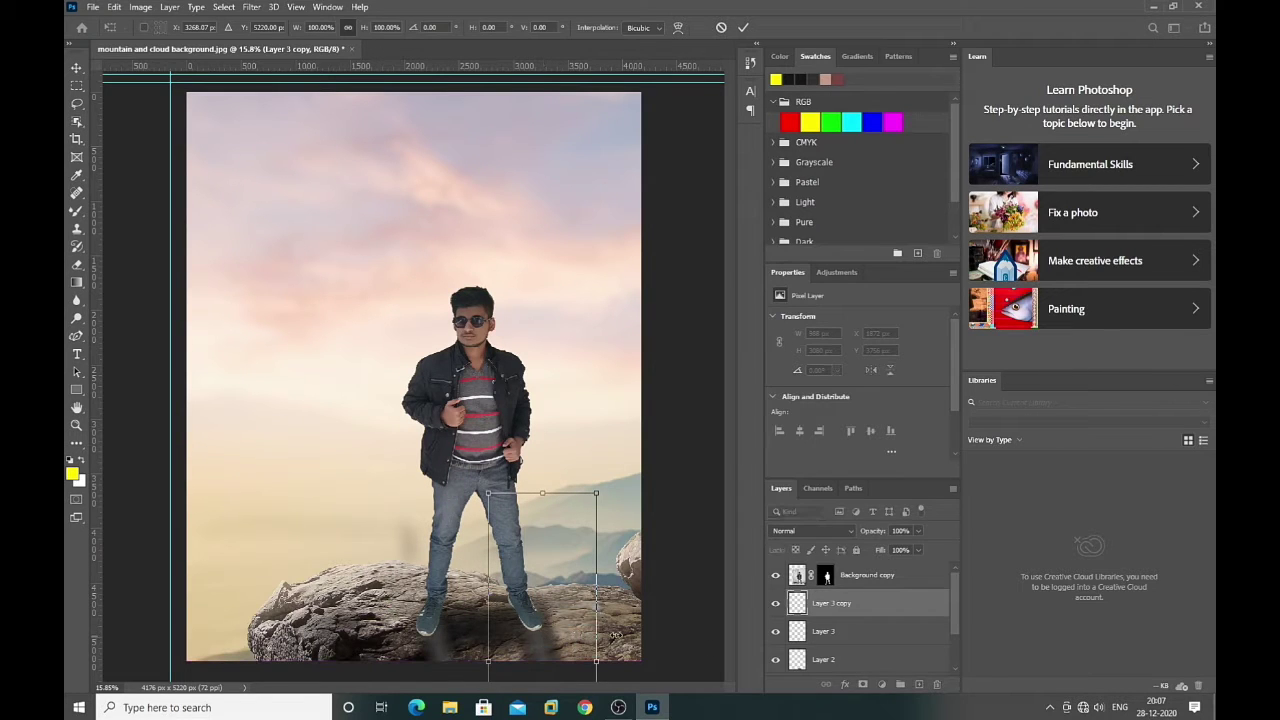
{"action": "key", "text": "Return"}
{"action": "key", "text": "e"}
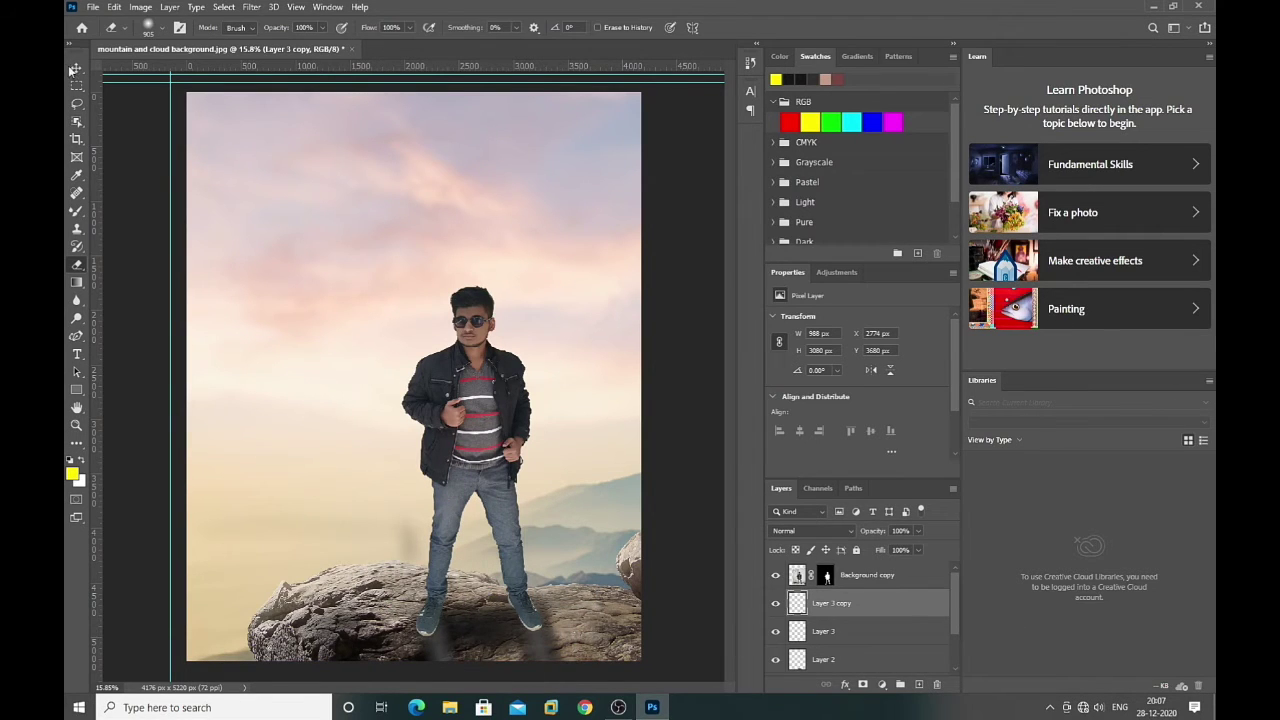
{"action": "left_click", "coordinate": [76, 67]}
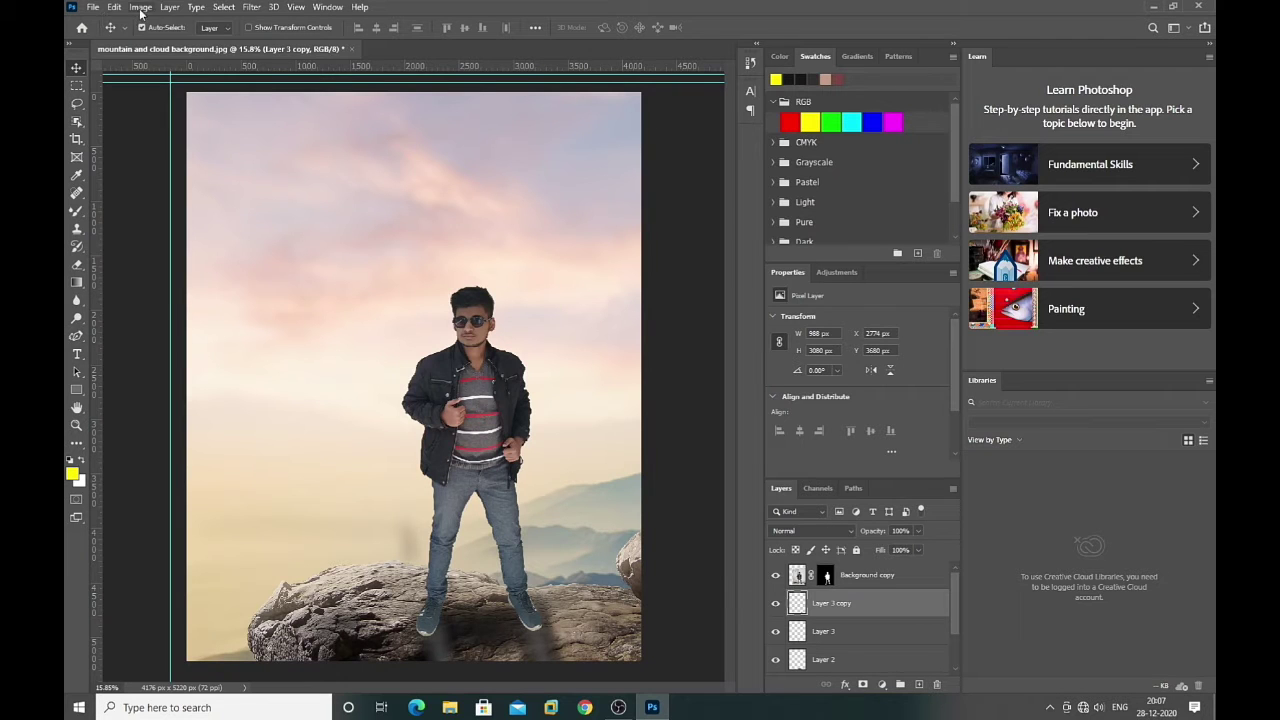
Darken the Layer 3 copy shadow with Brightness/Contrast at brightness -150
{"action": "left_click", "coordinate": [140, 7]}
{"action": "left_click", "coordinate": [320, 48]}
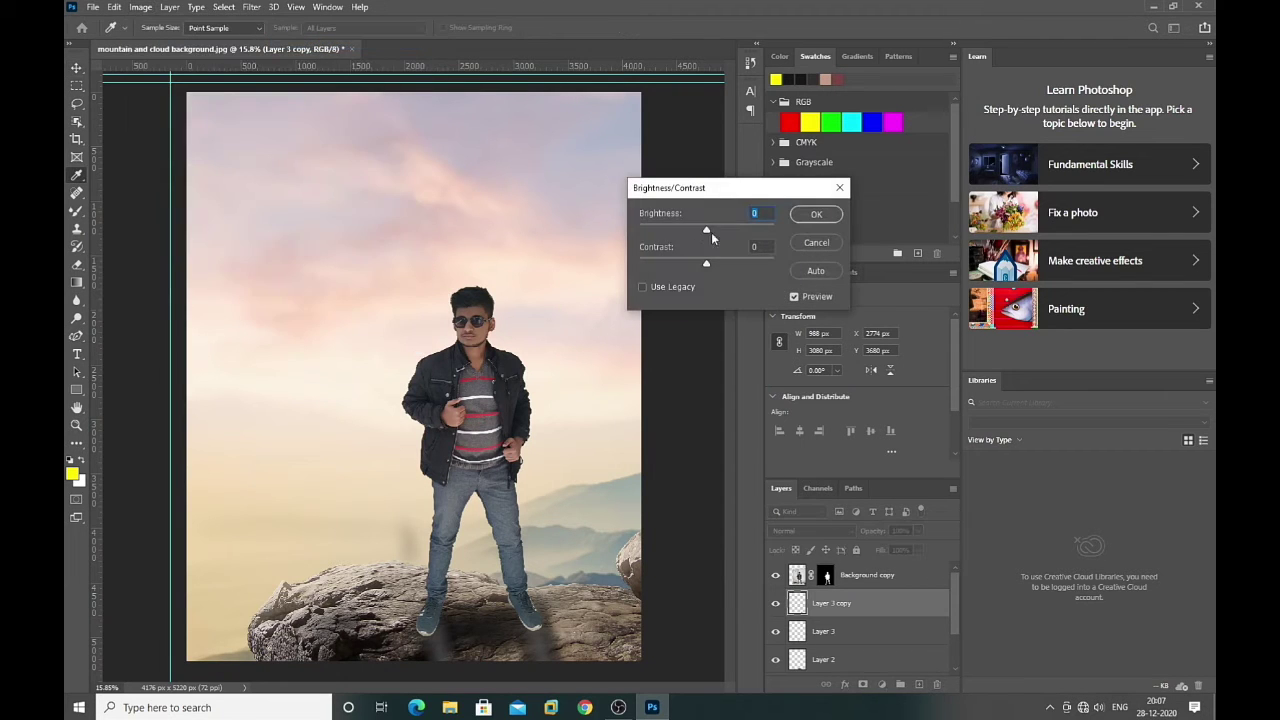
{"action": "left_click_drag", "start_coordinate": [706, 229], "coordinate": [620, 245]}
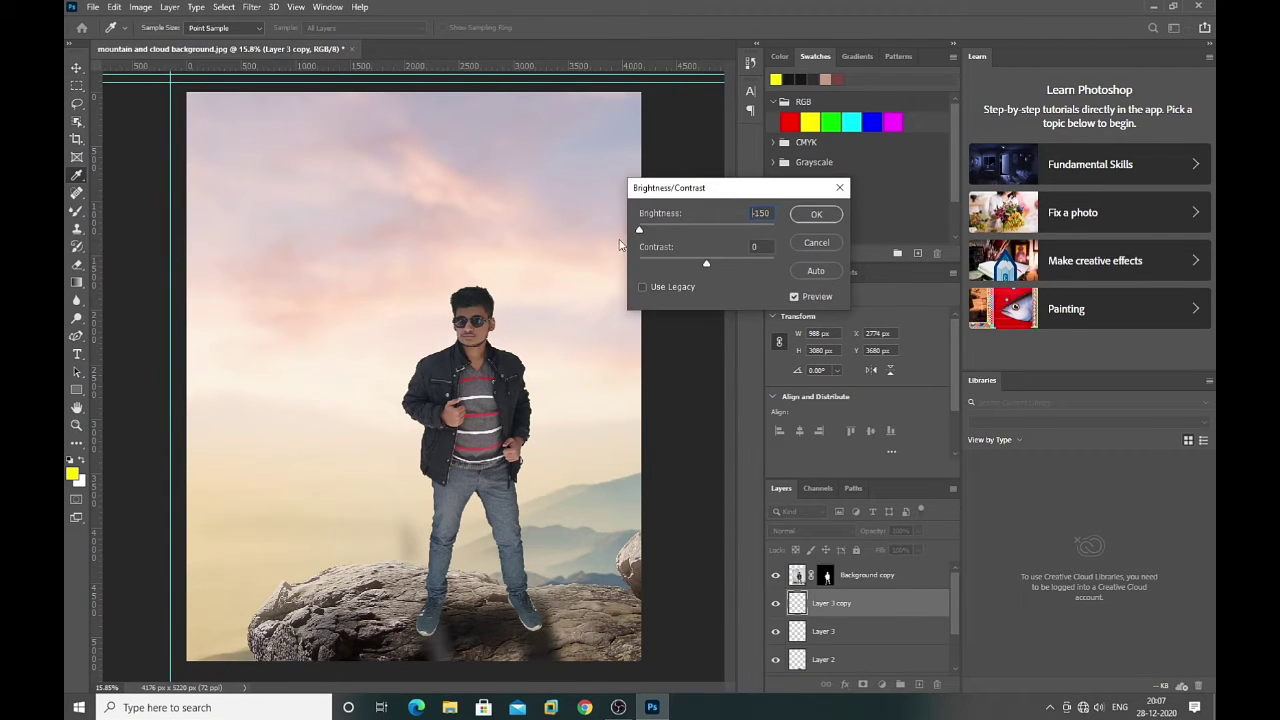
{"action": "left_click", "coordinate": [757, 246]}
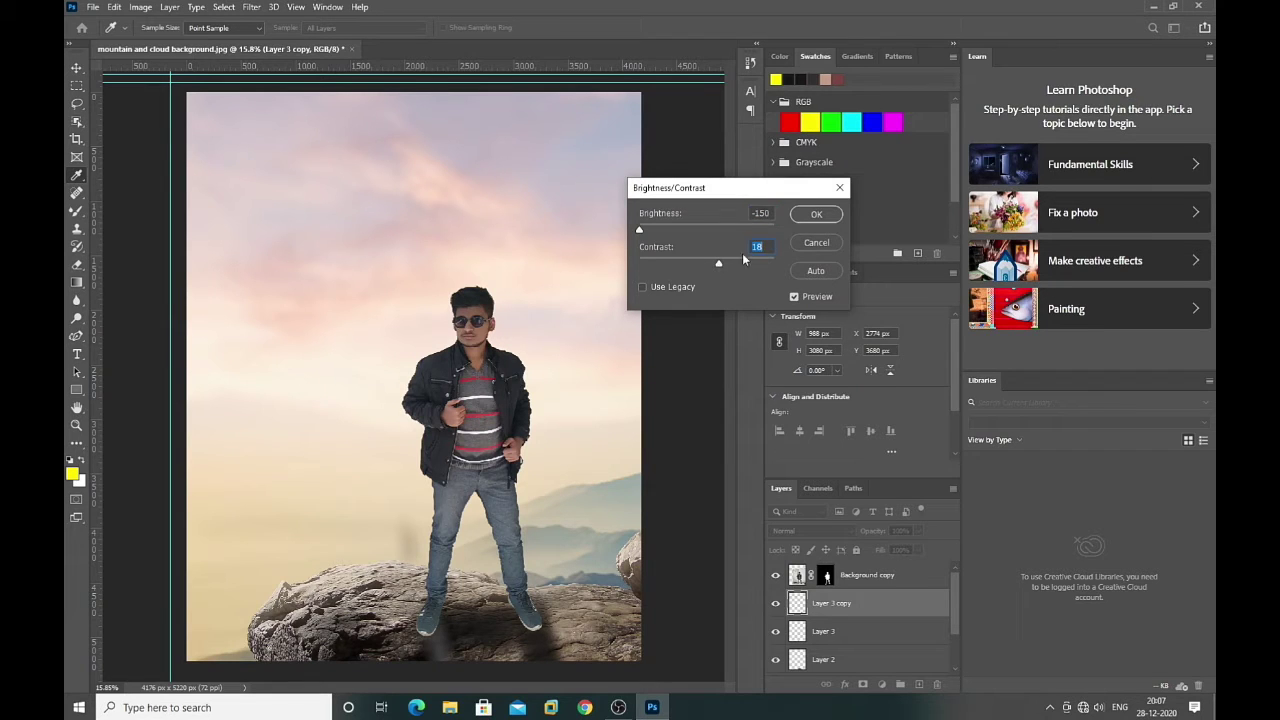
{"action": "left_click", "coordinate": [814, 216]}
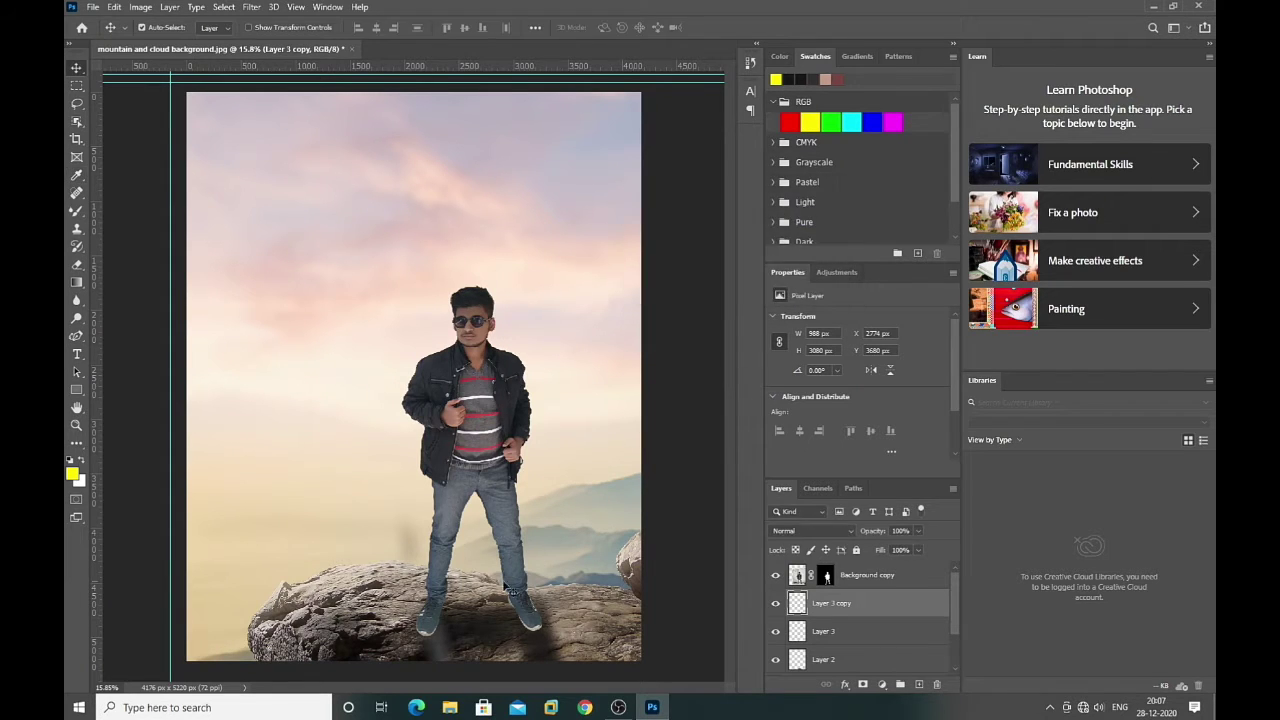
Darken the Layer 3 shadow with brightness -150 and contrast 19
{"action": "left_click", "coordinate": [824, 632]}
{"action": "key", "text": "ctrl+t"}
{"action": "key", "text": "Return"}
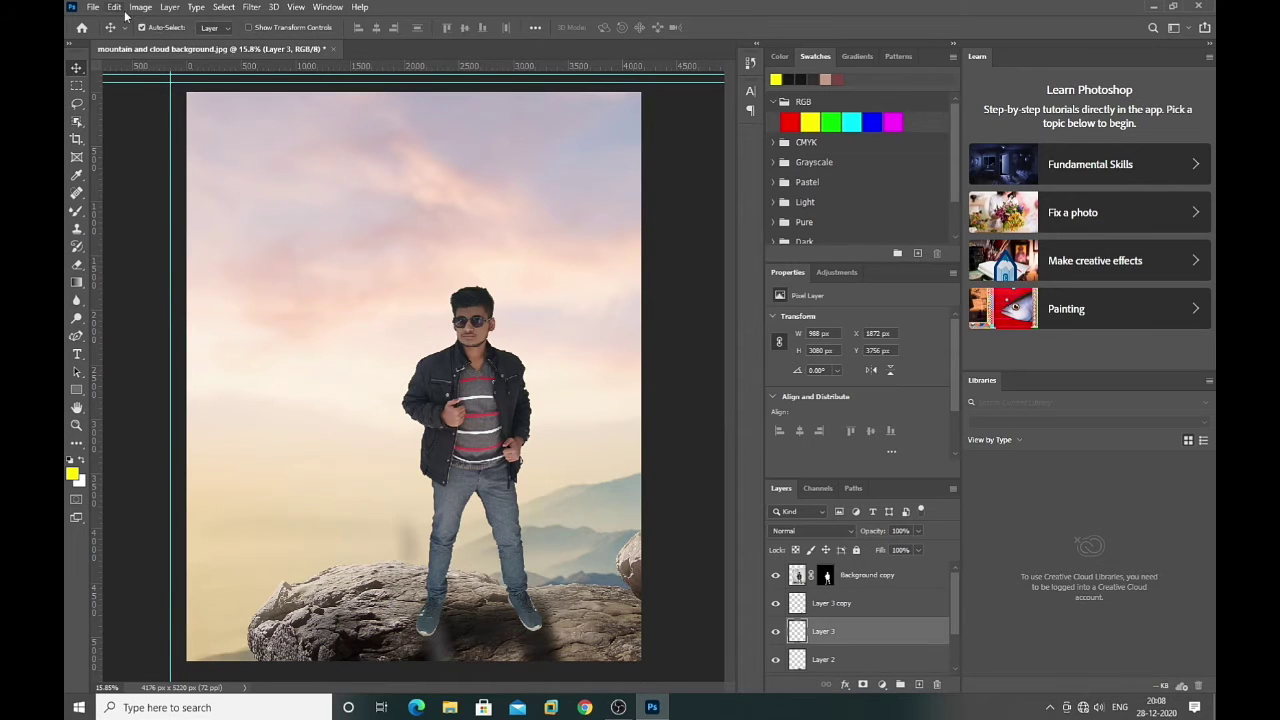
{"action": "left_click", "coordinate": [140, 7]}
{"action": "left_click", "coordinate": [353, 43]}
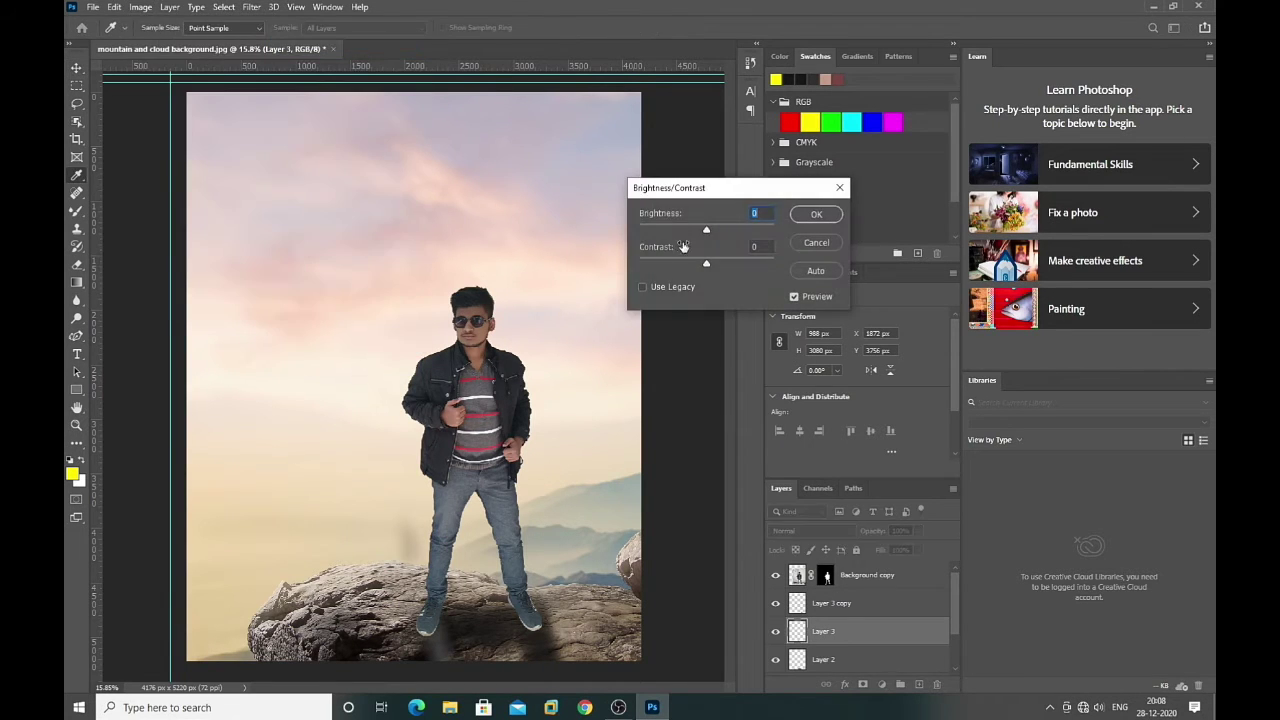
{"action": "type", "text": "-150"}
{"action": "left_click_drag", "start_coordinate": [709, 266], "coordinate": [719, 266]}
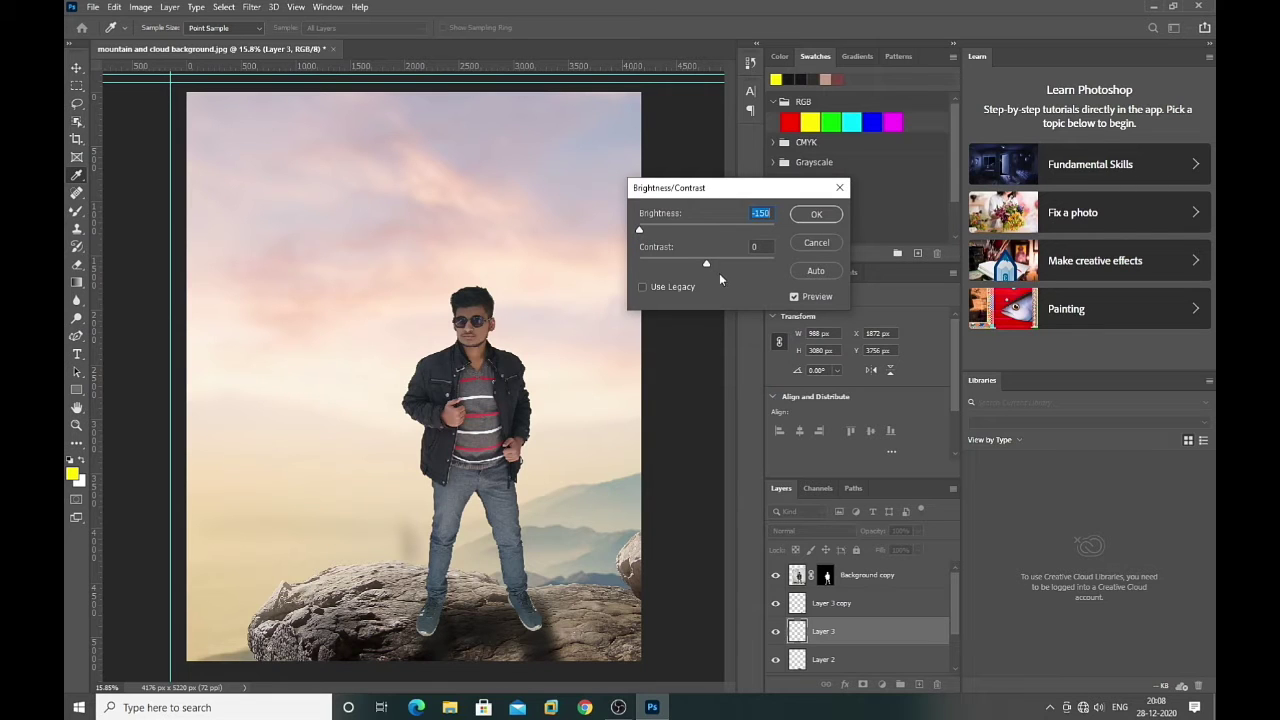
{"action": "left_click", "coordinate": [815, 215]}
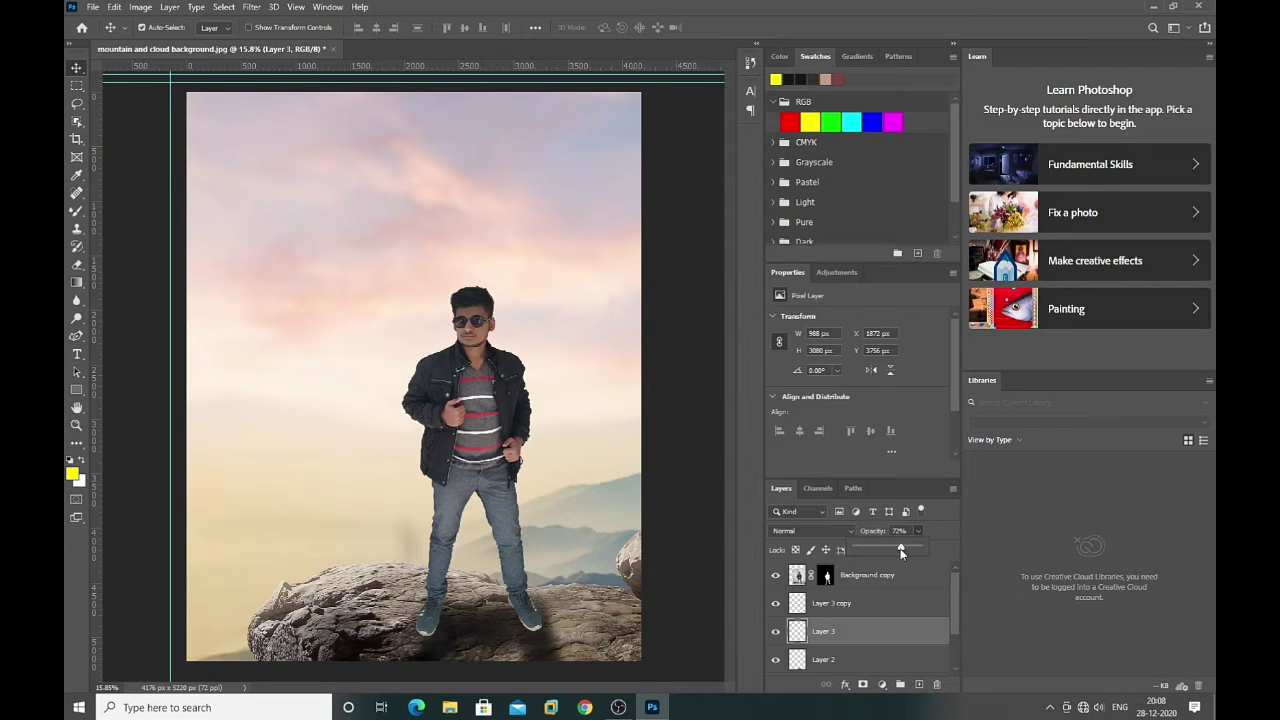
Fade Layer 2, the shadow under the man's feet, to 77% opacity
{"action": "left_click", "coordinate": [866, 606]}
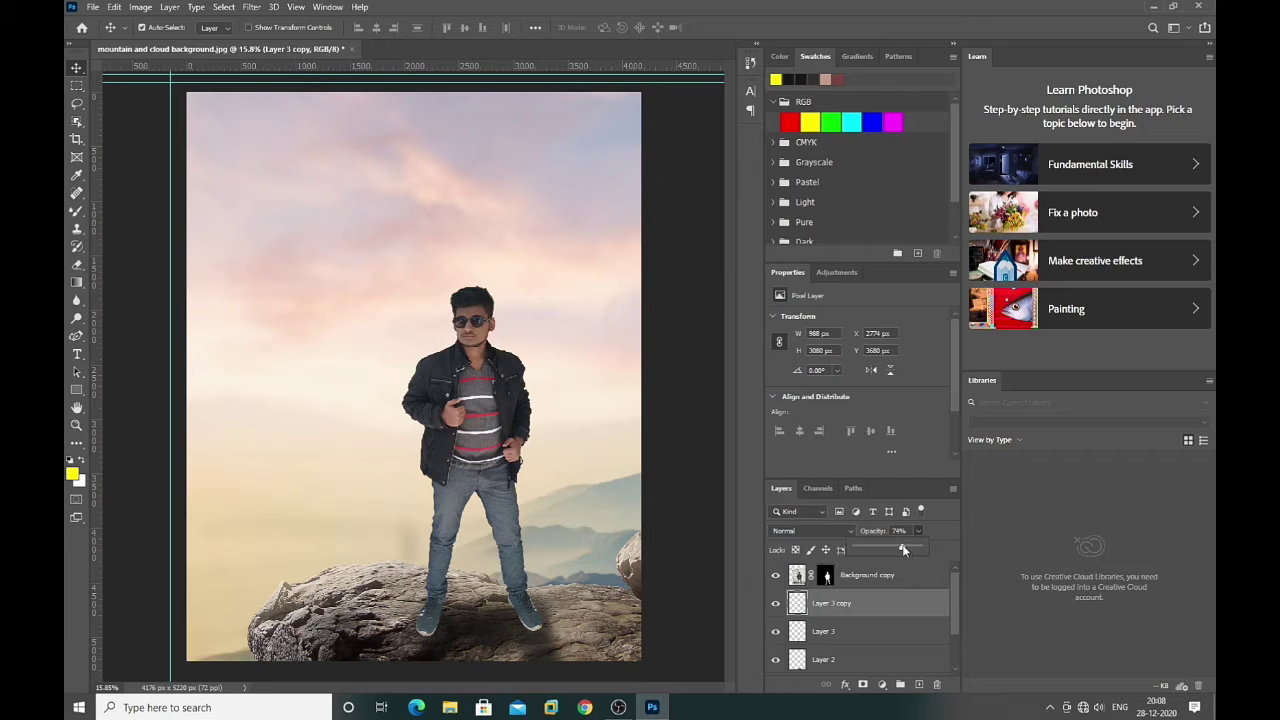
{"action": "left_click", "coordinate": [840, 662]}
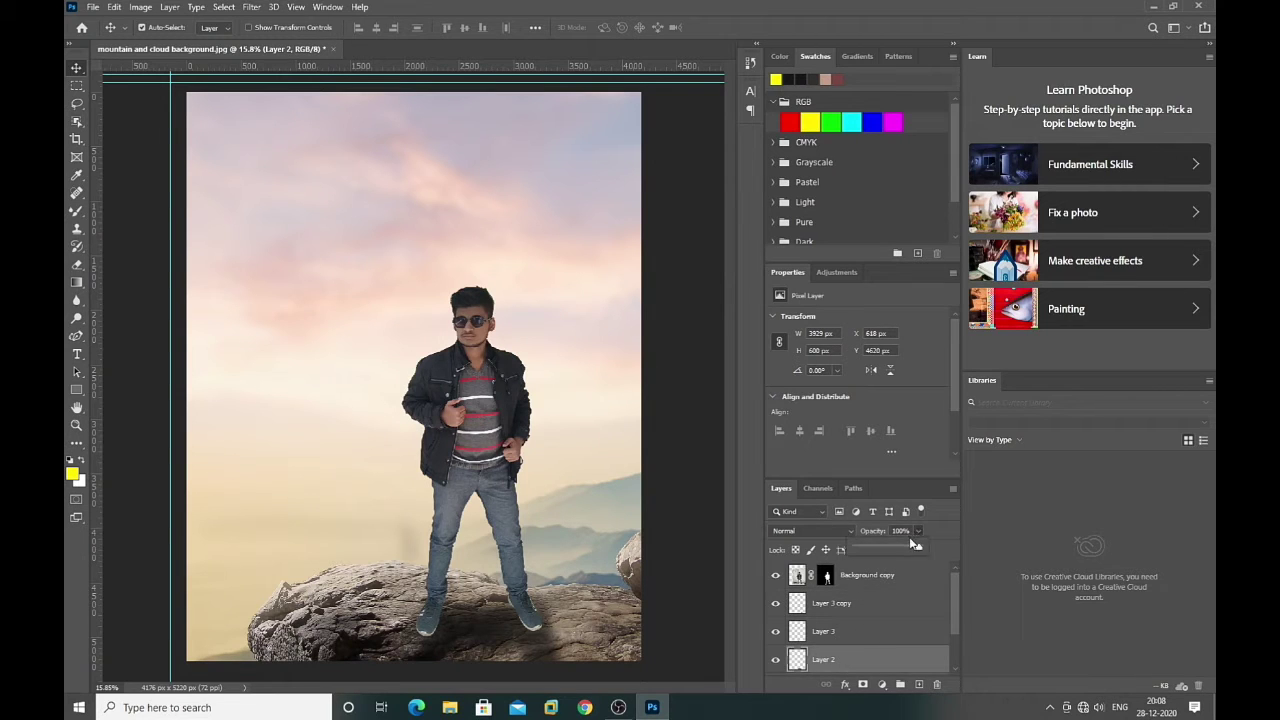
{"action": "left_click_drag", "start_coordinate": [914, 544], "coordinate": [904, 550]}
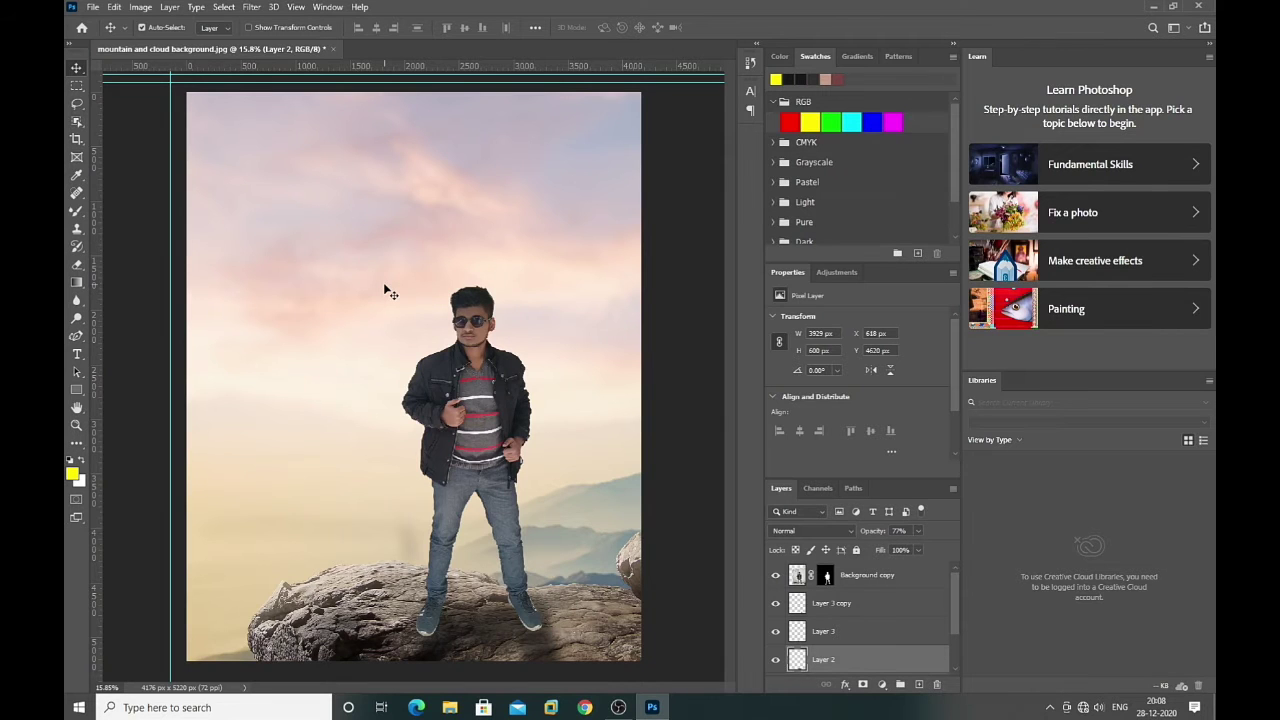
{"action": "scroll", "coordinate": [390, 291], "scroll_direction": "down", "scroll_amount": 1}
{"action": "scroll", "coordinate": [388, 290], "scroll_direction": "down", "scroll_amount": 2}
{"action": "scroll", "coordinate": [386, 290], "scroll_direction": "up", "scroll_amount": 1}
{"action": "scroll", "coordinate": [386, 294], "scroll_direction": "up", "scroll_amount": 1}
{"action": "scroll", "coordinate": [386, 294], "scroll_direction": "up", "scroll_amount": 2}
{"action": "scroll", "coordinate": [386, 294], "scroll_direction": "up", "scroll_amount": 1}
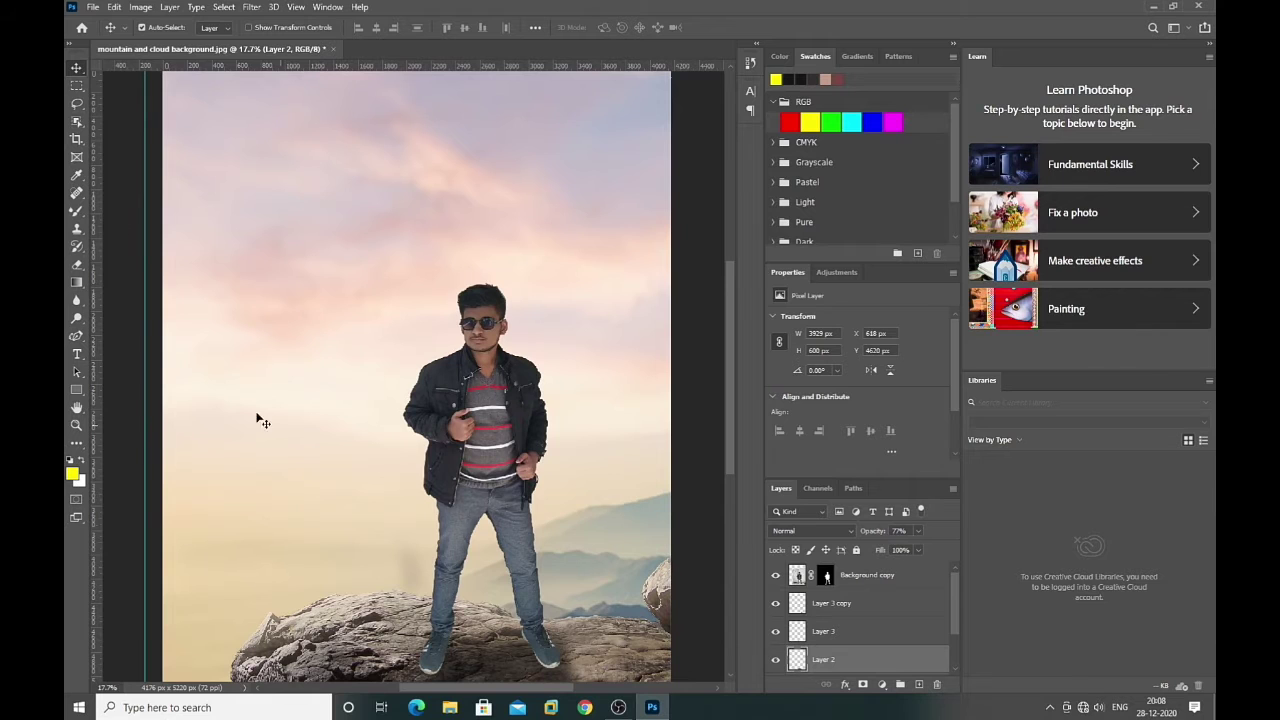
Open clouds.png from the new year editing folder and copy it into the composite
{"action": "left_click", "coordinate": [93, 7]}
{"action": "left_click", "coordinate": [112, 38]}
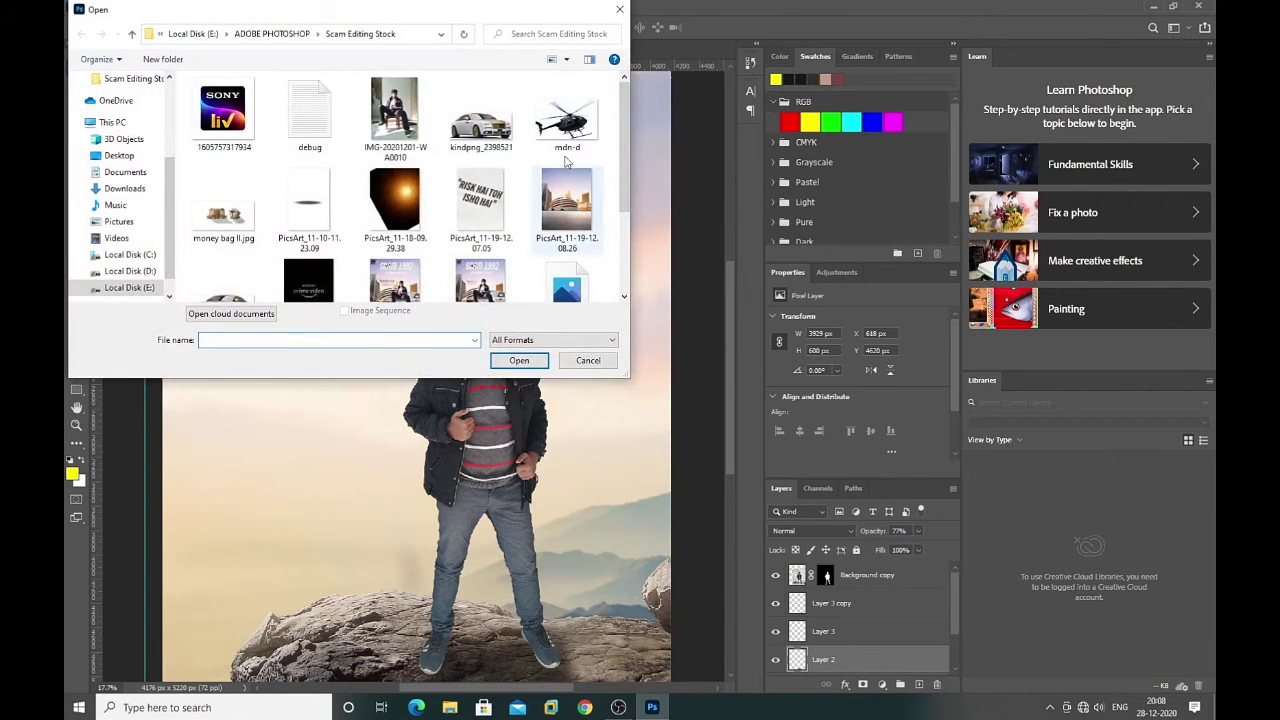
{"action": "left_click", "coordinate": [252, 33]}
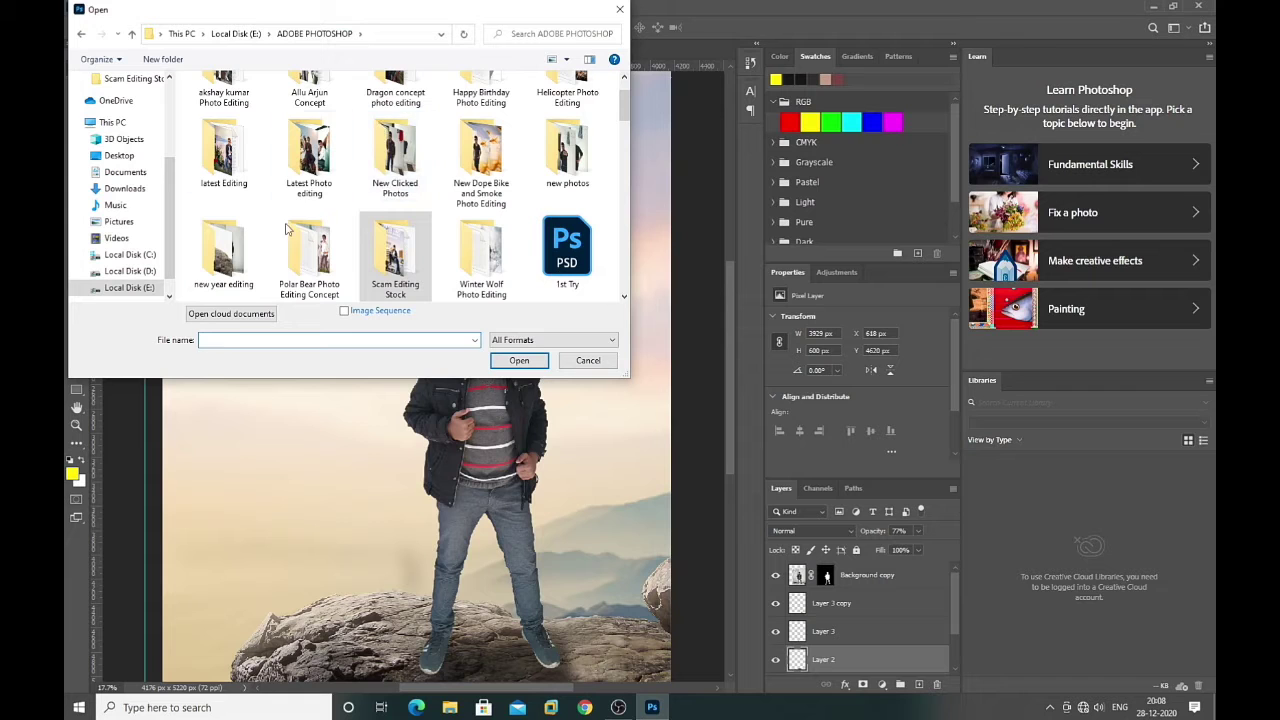
{"action": "double_click", "coordinate": [223, 250]}
{"action": "double_click", "coordinate": [297, 114]}
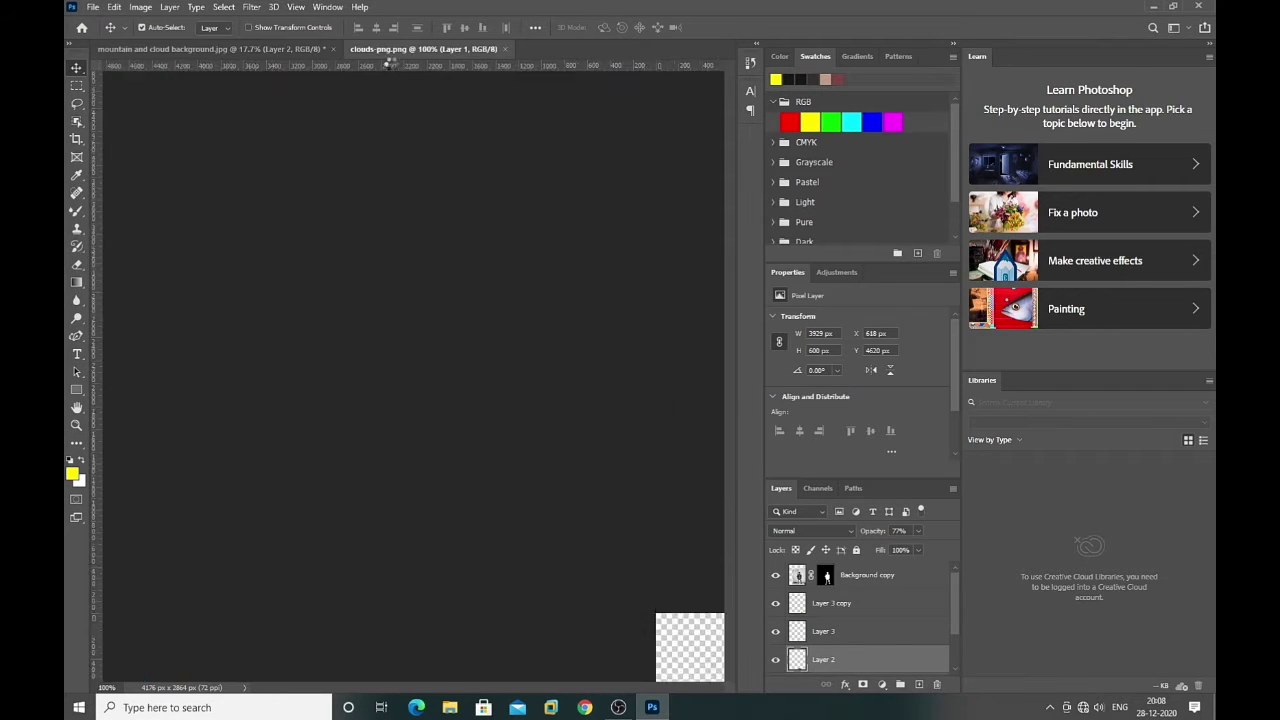
{"action": "left_click_drag", "start_coordinate": [420, 48], "coordinate": [529, 201]}
{"action": "left_click_drag", "start_coordinate": [509, 303], "coordinate": [358, 357]}
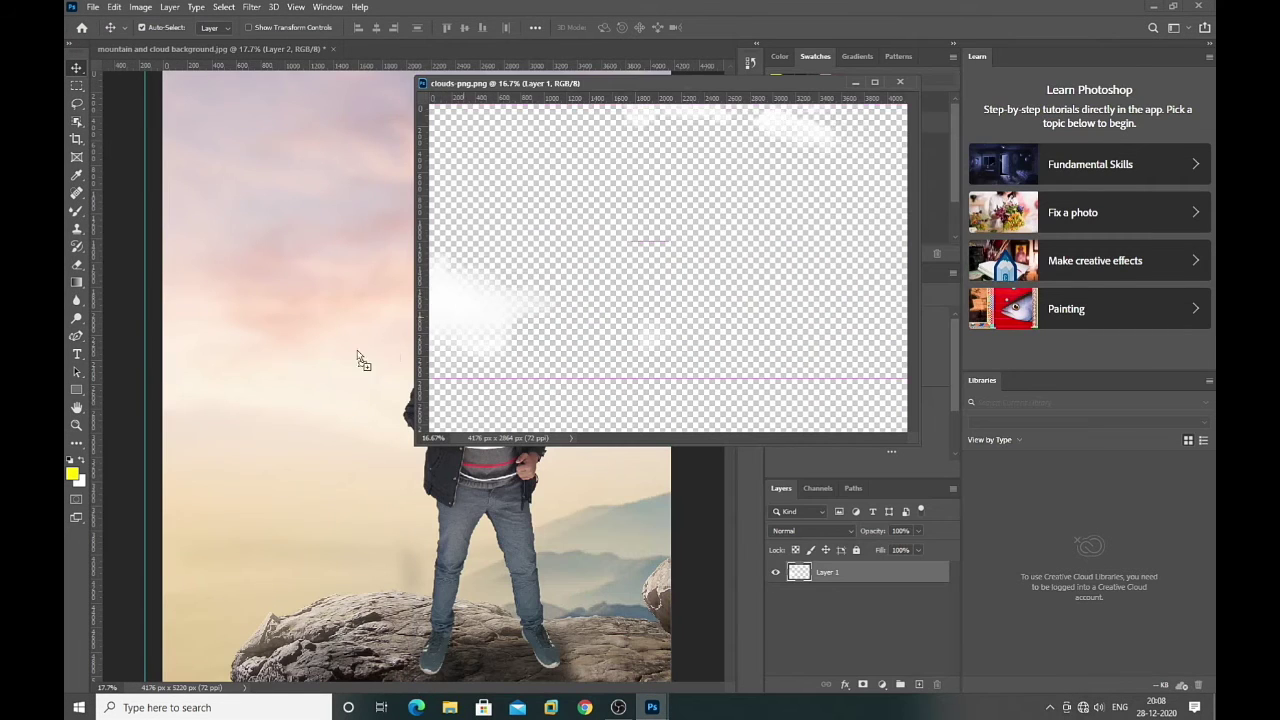
{"action": "left_click", "coordinate": [900, 82]}
{"action": "key", "text": "ctrl+0"}
Move the clouds layer to the top of the canvas and enlarge it to about 102%
{"action": "key", "text": "ctrl+t"}
{"action": "left_click_drag", "start_coordinate": [502, 370], "coordinate": [354, 295]}
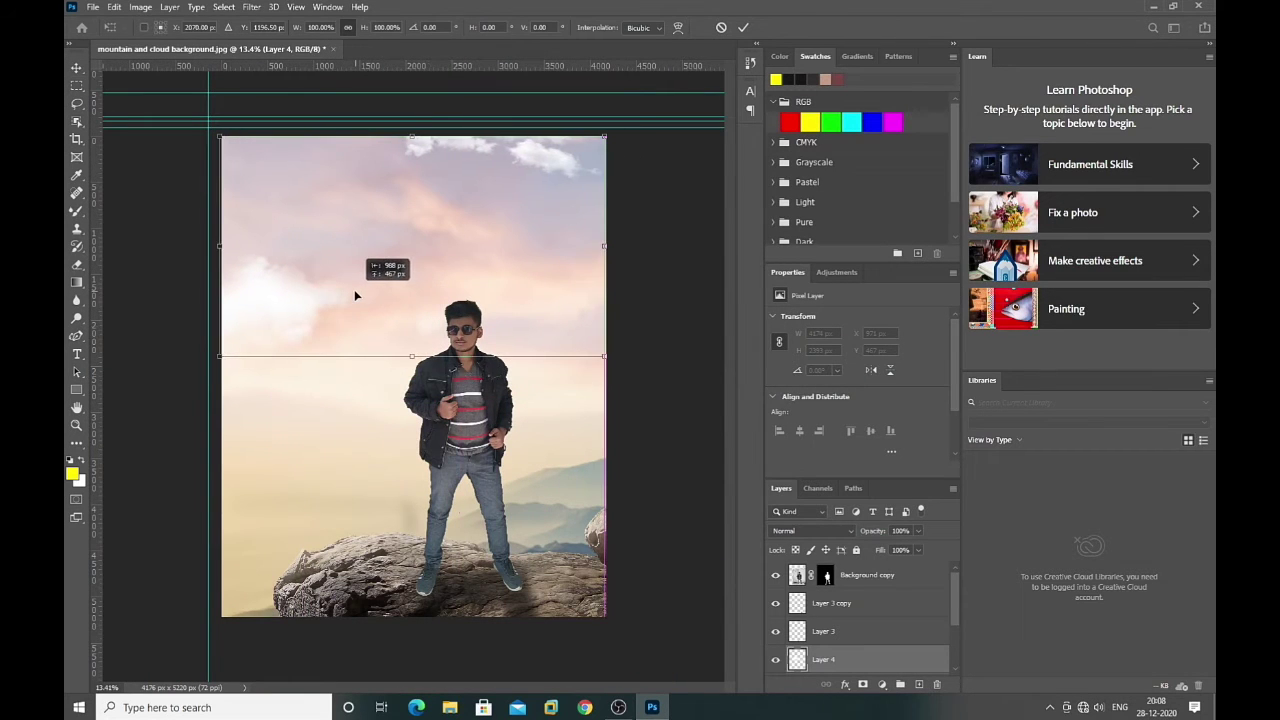
{"action": "left_click_drag", "start_coordinate": [601, 357], "coordinate": [609, 362]}
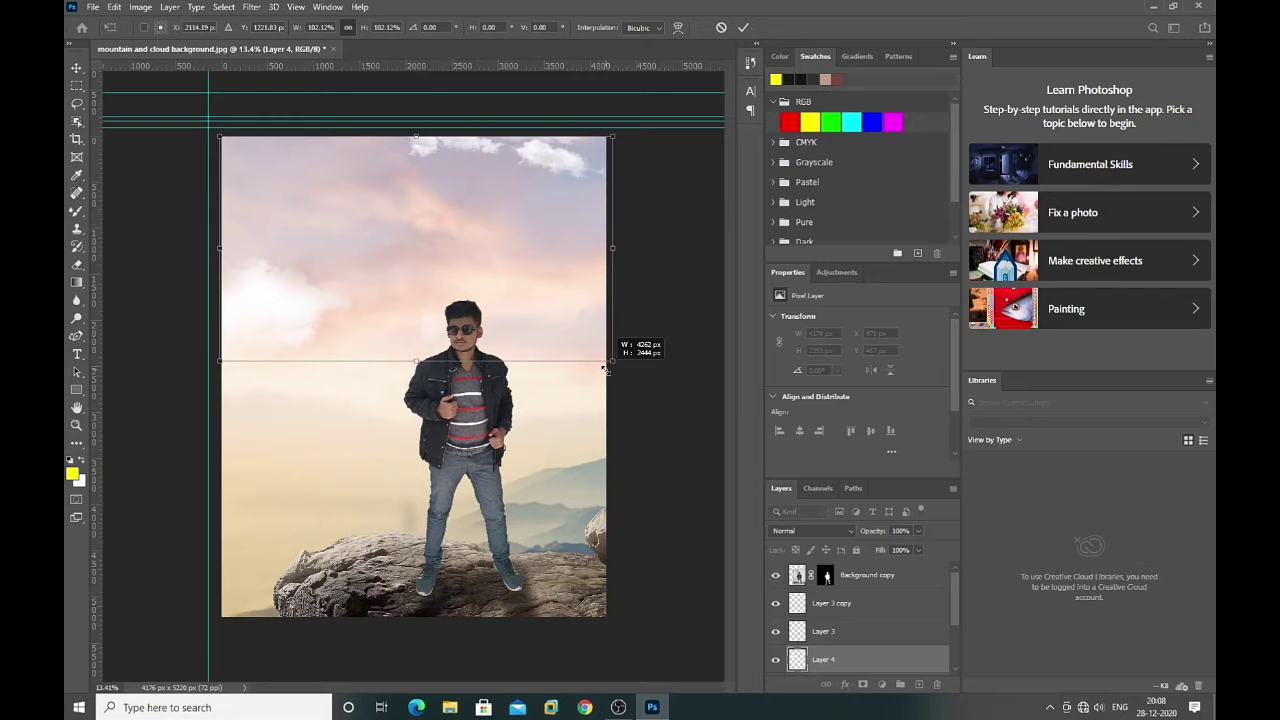
{"action": "key", "text": "Return"}
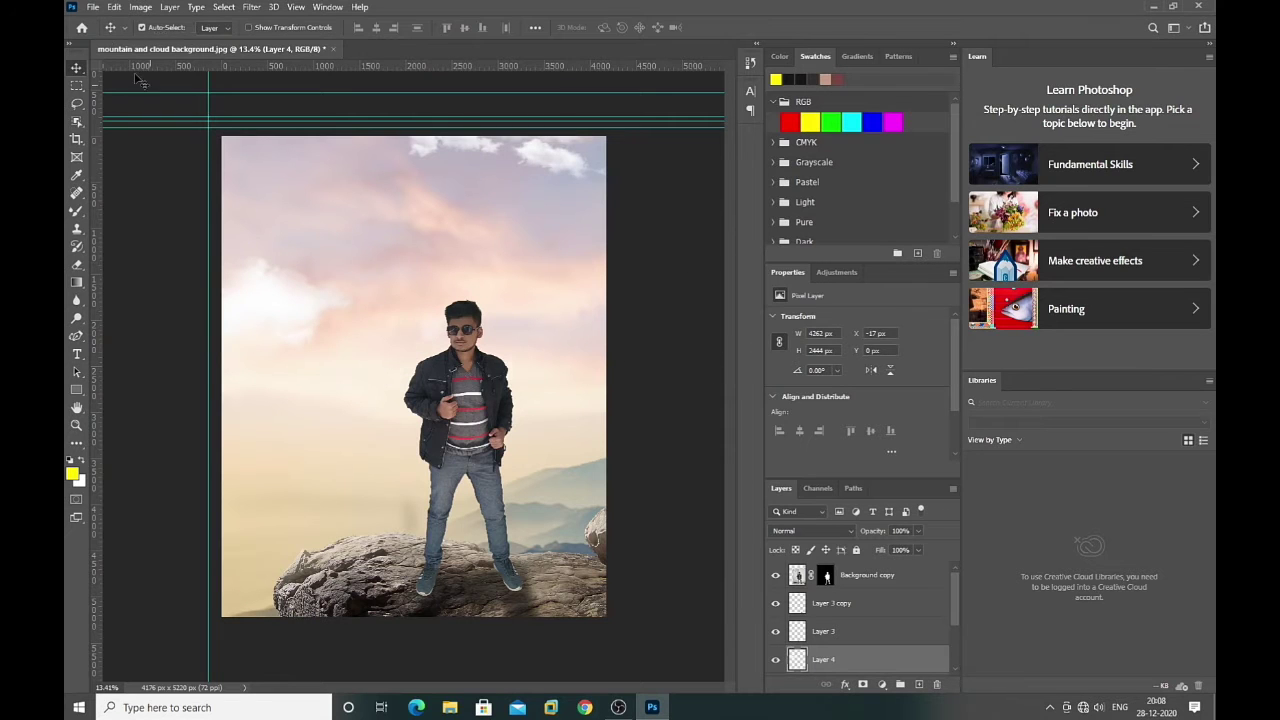
{"action": "left_click", "coordinate": [92, 7]}
{"action": "left_click", "coordinate": [110, 38]}
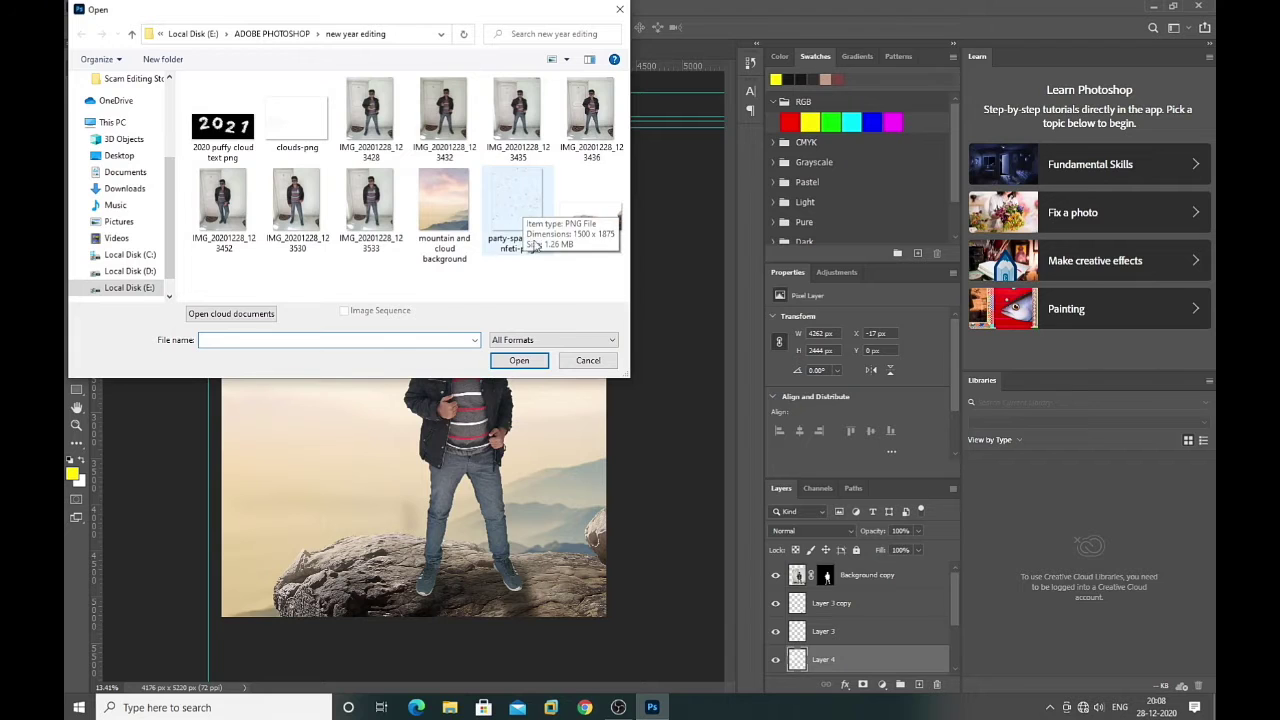
Open the 2021 cloud lettering PNG and copy it into the composite
{"action": "double_click", "coordinate": [222, 125]}
{"action": "left_click_drag", "start_coordinate": [435, 48], "coordinate": [480, 117]}
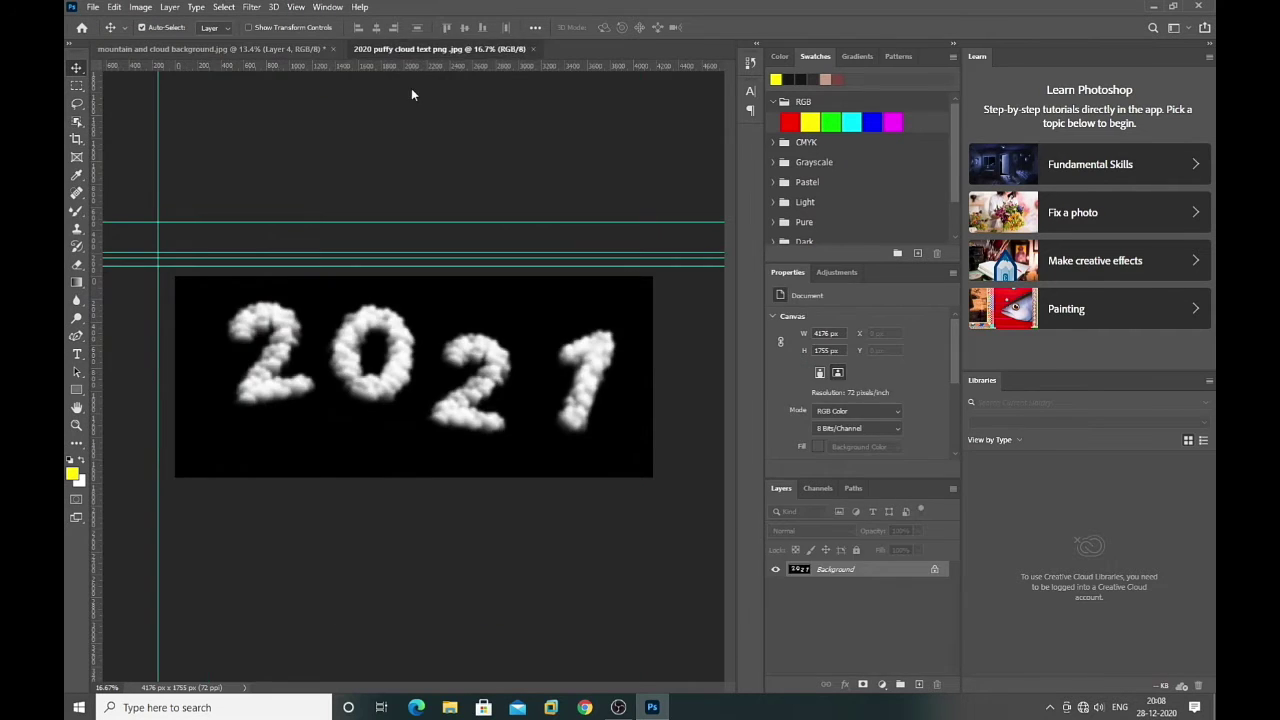
{"action": "left_click_drag", "start_coordinate": [307, 282], "coordinate": [300, 276]}
{"action": "left_click", "coordinate": [874, 116]}
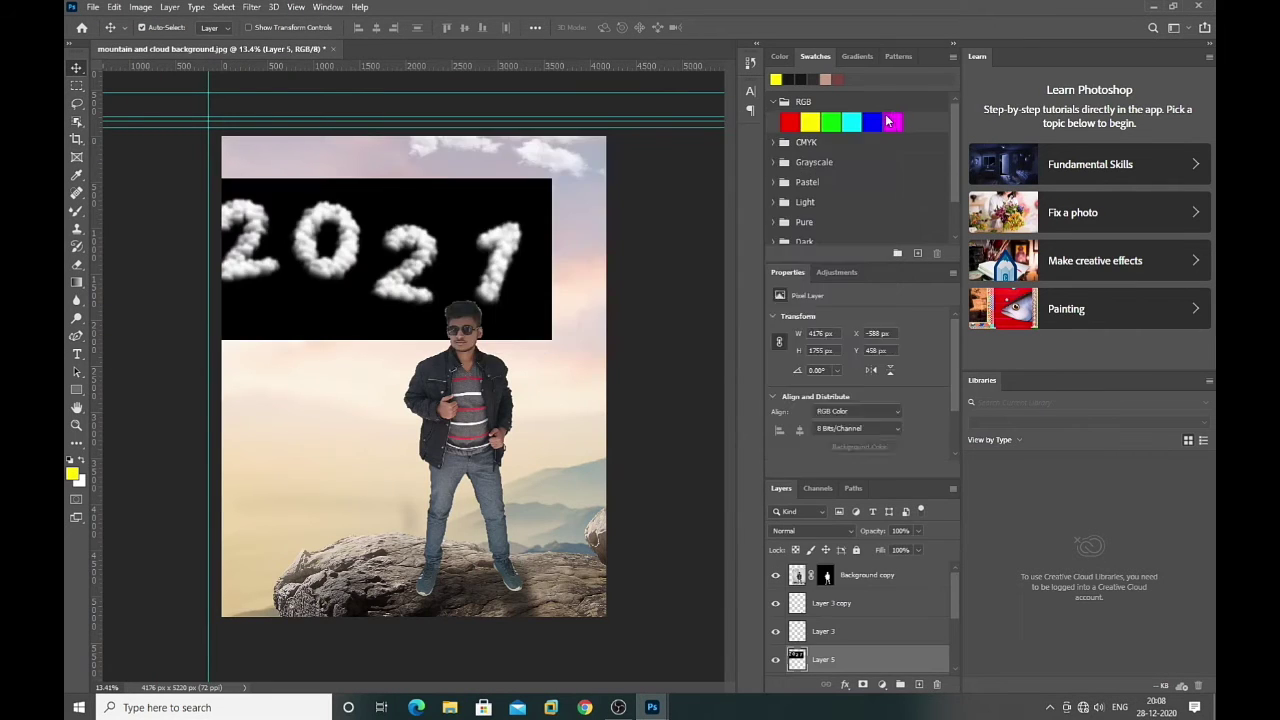
Scale the 2021 lettering across the canvas top and set its blend mode to Screen
{"action": "key", "text": "ctrl+t"}
{"action": "left_click_drag", "start_coordinate": [421, 283], "coordinate": [474, 241]}
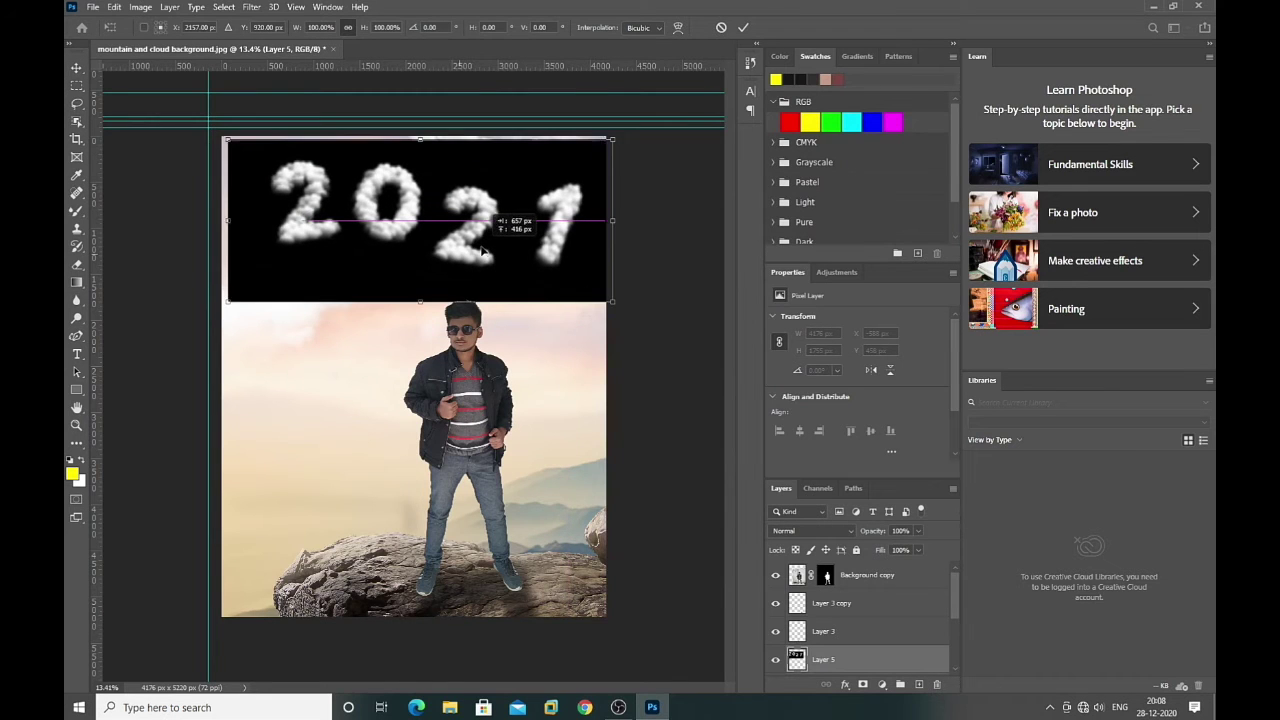
{"action": "left_click_drag", "start_coordinate": [604, 216], "coordinate": [619, 216]}
{"action": "left_click", "coordinate": [824, 531]}
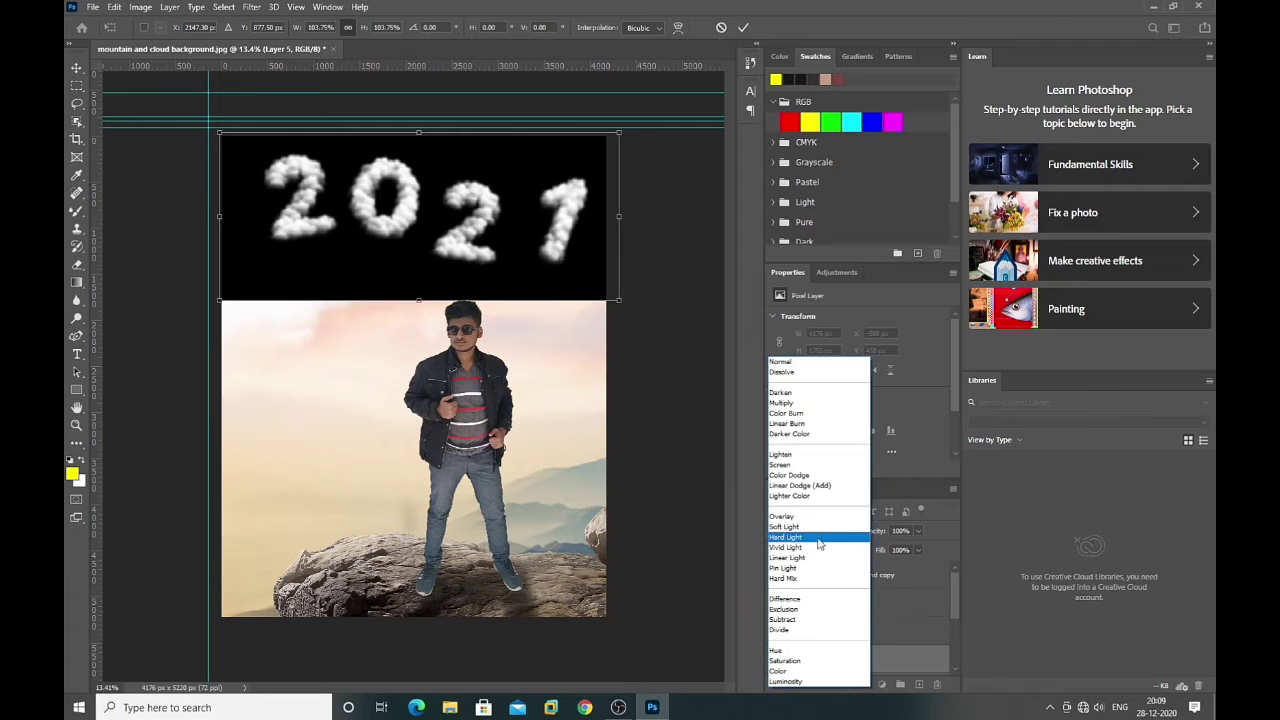
{"action": "left_click", "coordinate": [782, 461]}
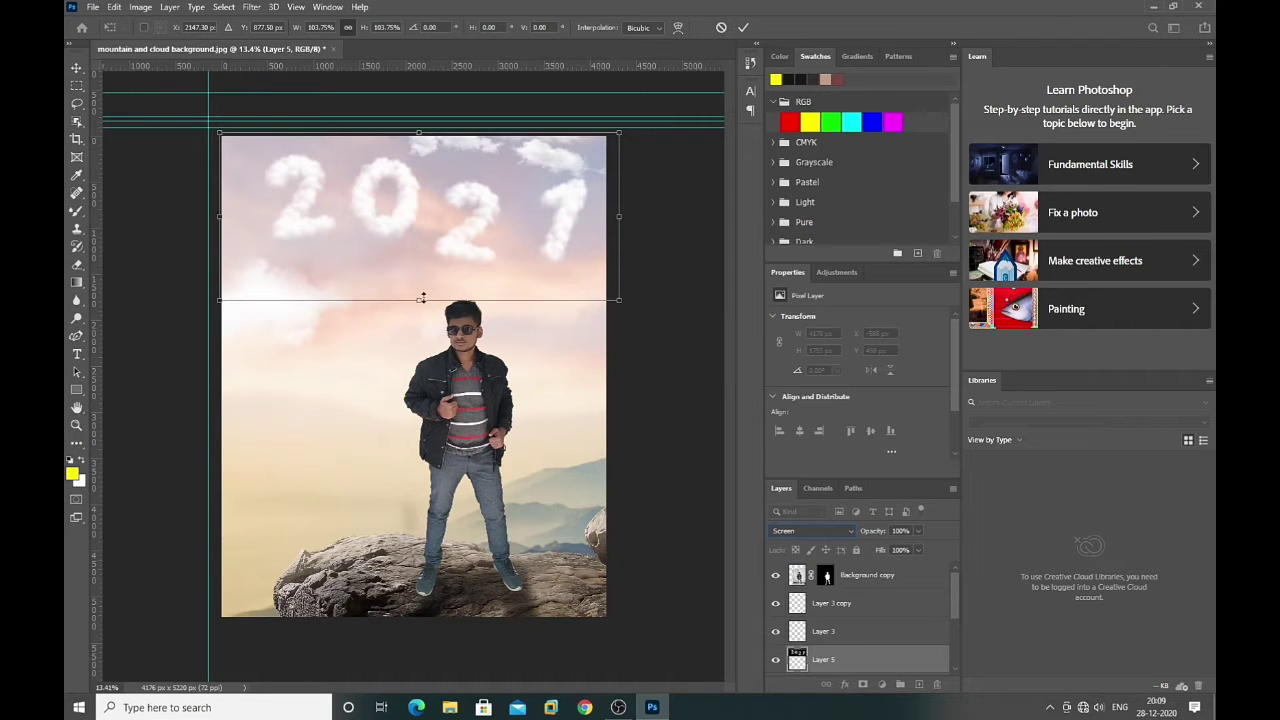
{"action": "left_click_drag", "start_coordinate": [422, 297], "coordinate": [422, 305]}
{"action": "key", "text": "shift+Right"}
{"action": "key", "text": "shift+Right"}
{"action": "key", "text": "shift+Right"}
{"action": "key", "text": "shift+Right"}
{"action": "key", "text": "shift+Right"}
{"action": "key", "text": "shift+Right"}
{"action": "key", "text": "shift+Right"}
{"action": "key", "text": "shift+Right"}
{"action": "key", "text": "shift+Right"}
{"action": "key", "text": "shift+Right"}
{"action": "key", "text": "shift+Right"}
{"action": "key", "text": "shift+Right"}
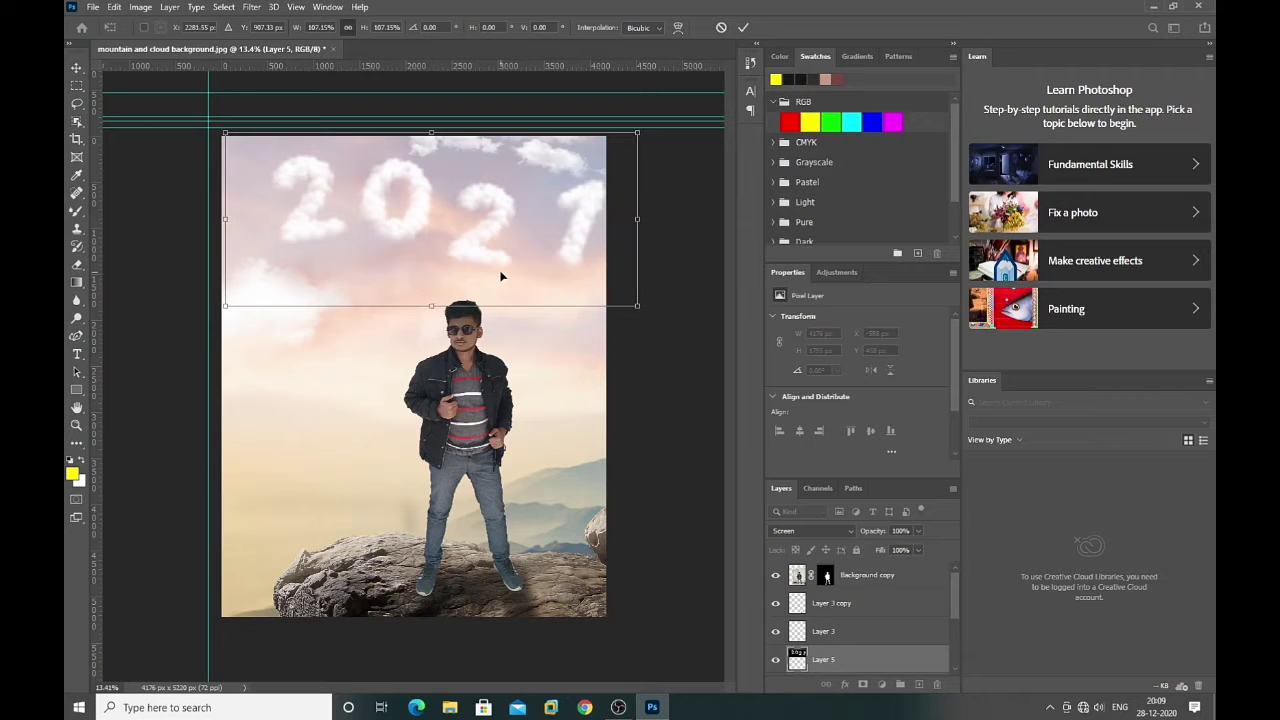
{"action": "key", "text": "Return"}
{"action": "left_click", "coordinate": [140, 7]}
{"action": "mouse_move", "coordinate": [157, 44]}
{"action": "left_click", "coordinate": [308, 42]}
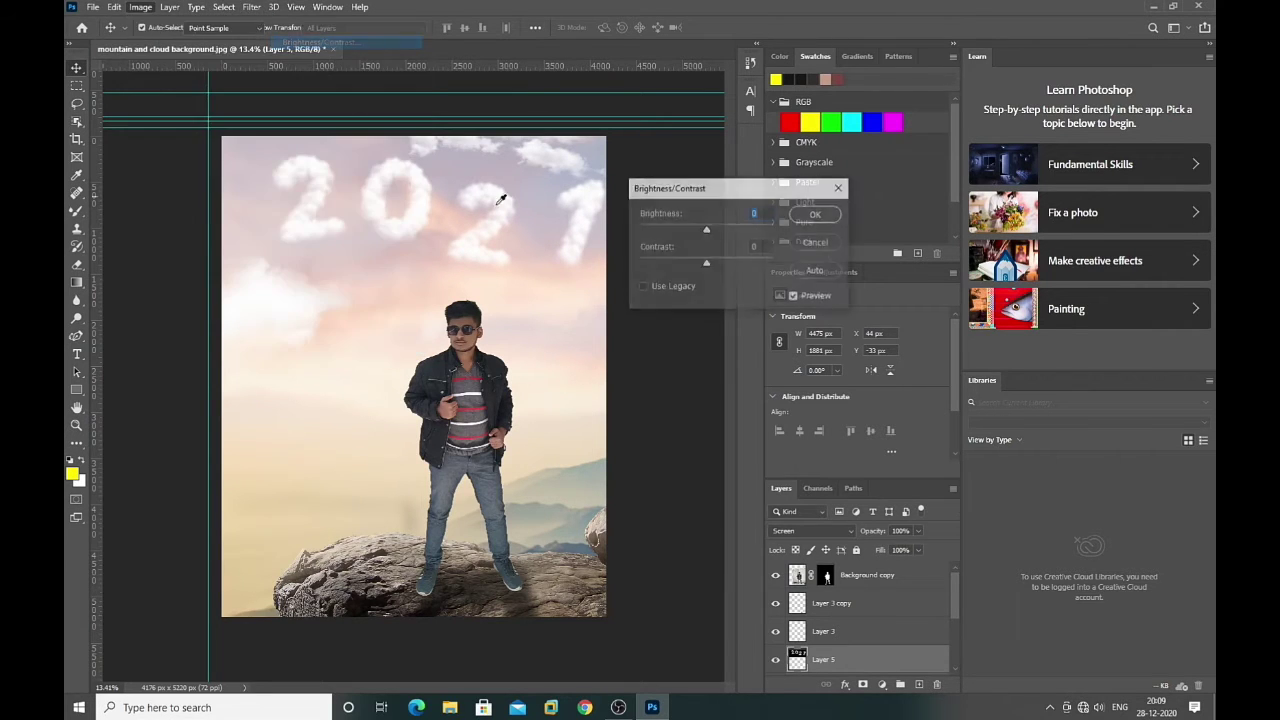
Lower the brightness and contrast of the 2021 cloud lettering
{"action": "mouse_move", "coordinate": [735, 232]}
{"action": "left_mouse_down"}
{"action": "mouse_move", "coordinate": [629, 237]}
{"action": "mouse_move", "coordinate": [726, 246]}
{"action": "mouse_move", "coordinate": [639, 263]}
{"action": "left_mouse_up"}
{"action": "left_click_drag", "start_coordinate": [725, 229], "coordinate": [713, 225]}
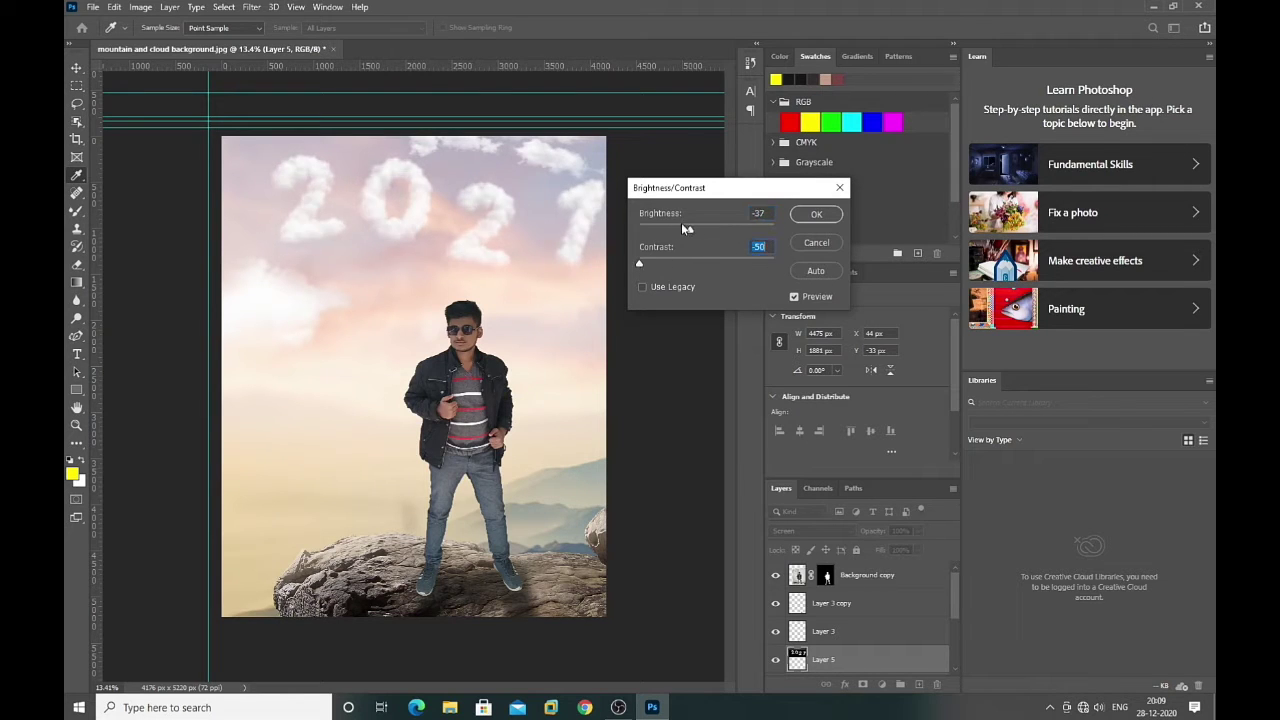
{"action": "left_click", "coordinate": [817, 217]}
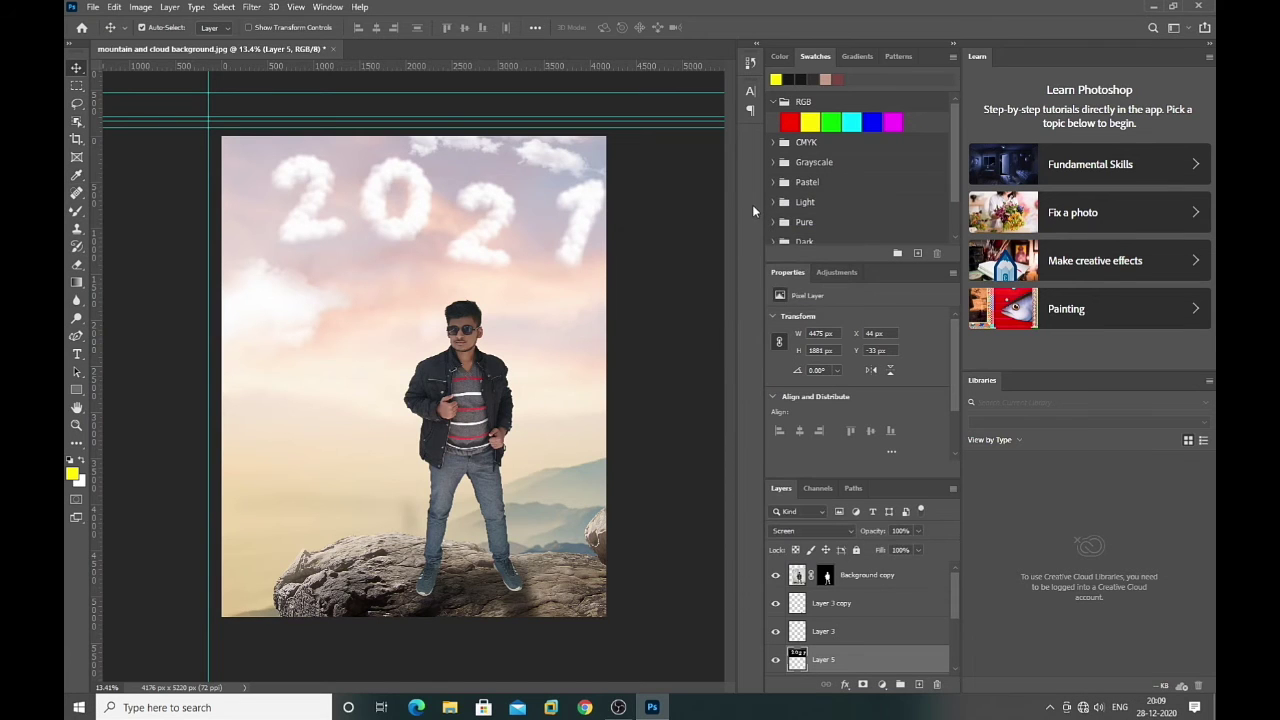
Shrink the 2021 lettering to about 74% and centre it above the man's head
{"action": "key", "text": "ctrl+t"}
{"action": "mouse_move", "coordinate": [640, 307]}
{"action": "left_mouse_down"}
{"action": "mouse_move", "coordinate": [471, 237]}
{"action": "mouse_move", "coordinate": [536, 247]}
{"action": "left_mouse_up"}
{"action": "left_click_drag", "start_coordinate": [600, 285], "coordinate": [612, 290]}
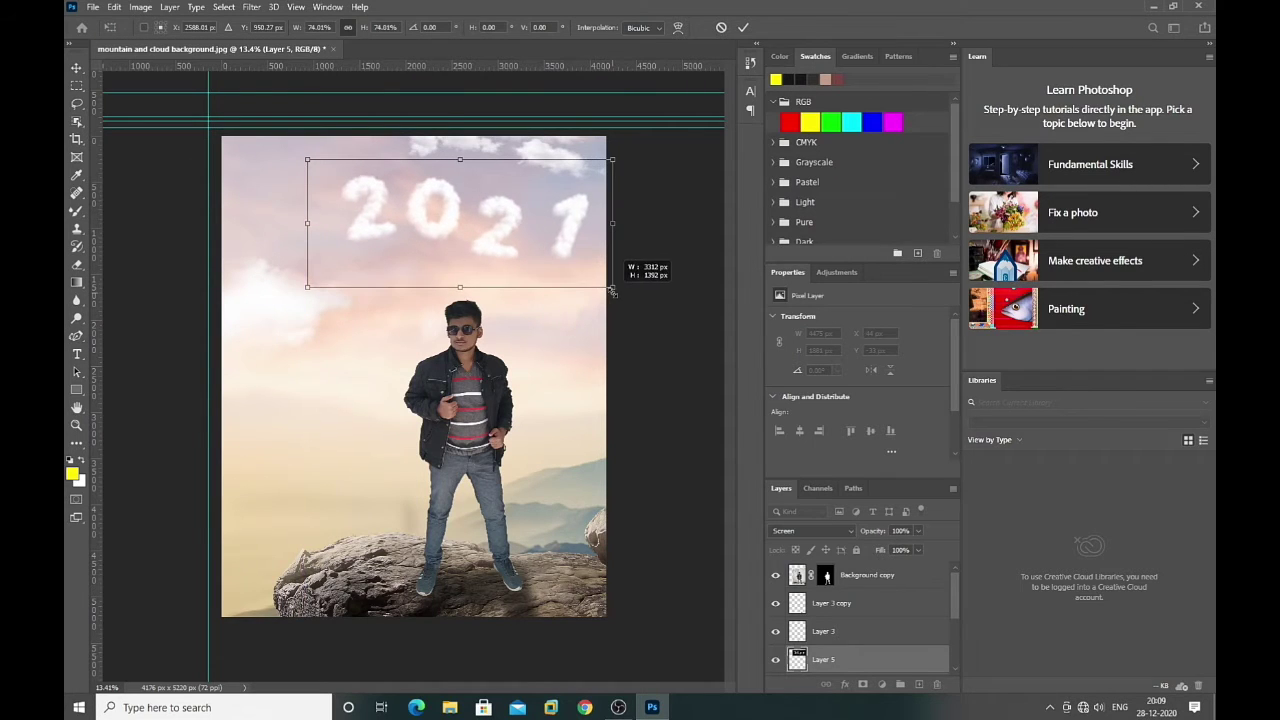
{"action": "left_click_drag", "start_coordinate": [513, 233], "coordinate": [478, 243]}
{"action": "key", "text": "Return"}
{"action": "left_click", "coordinate": [92, 7]}
Open the party-sparkle-confetti PNG and copy it into the composite
{"action": "left_click", "coordinate": [112, 35]}
{"action": "double_click", "coordinate": [517, 210]}
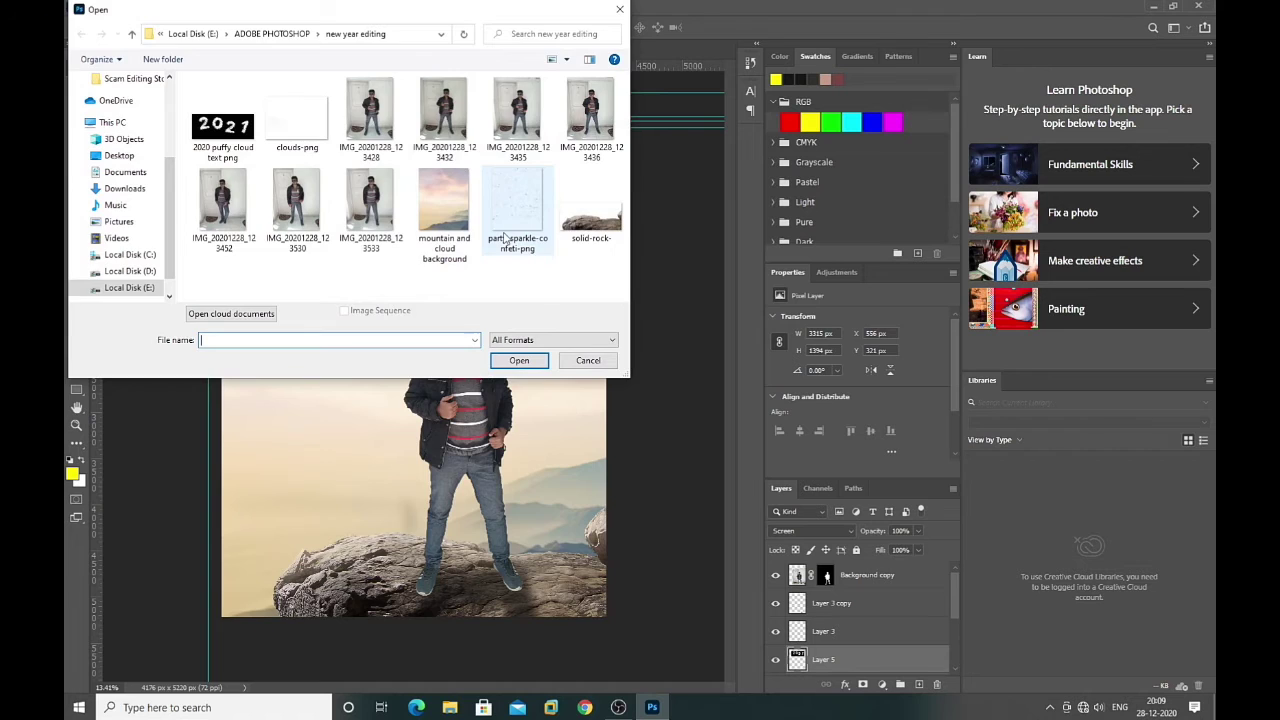
{"action": "left_click_drag", "start_coordinate": [440, 49], "coordinate": [580, 224]}
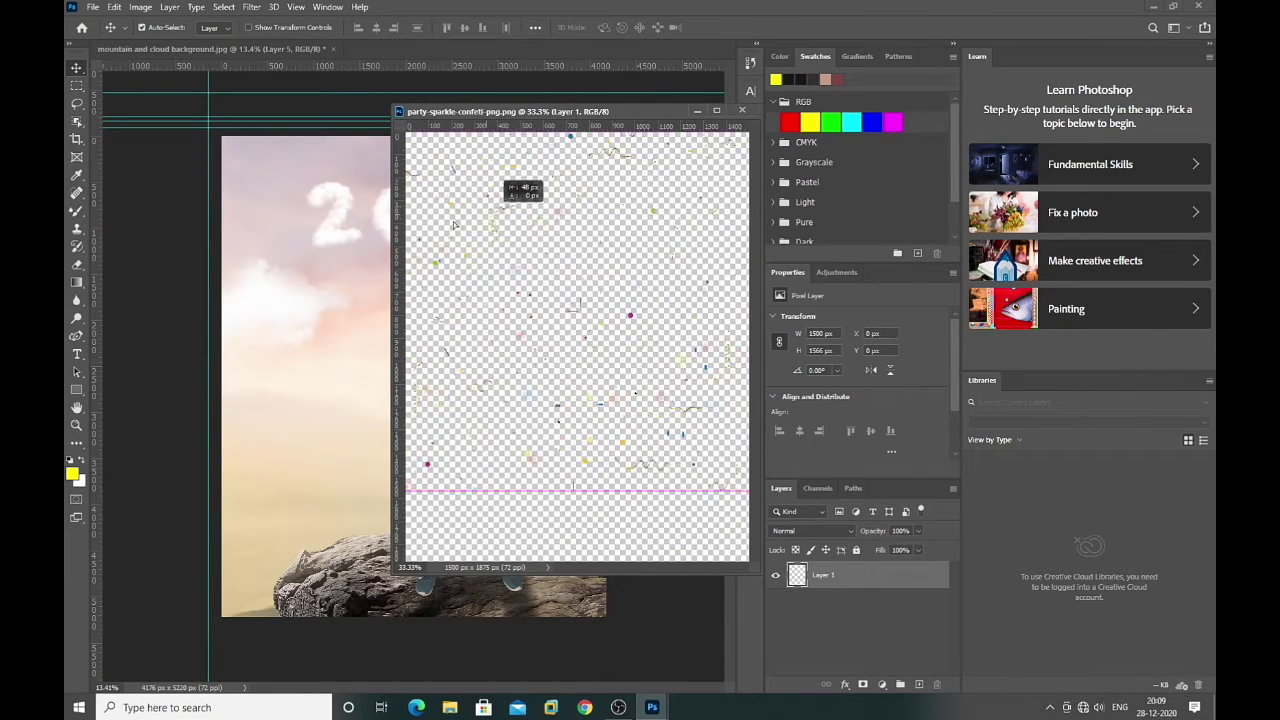
{"action": "left_click_drag", "start_coordinate": [530, 208], "coordinate": [356, 291]}
{"action": "left_click", "coordinate": [741, 110]}
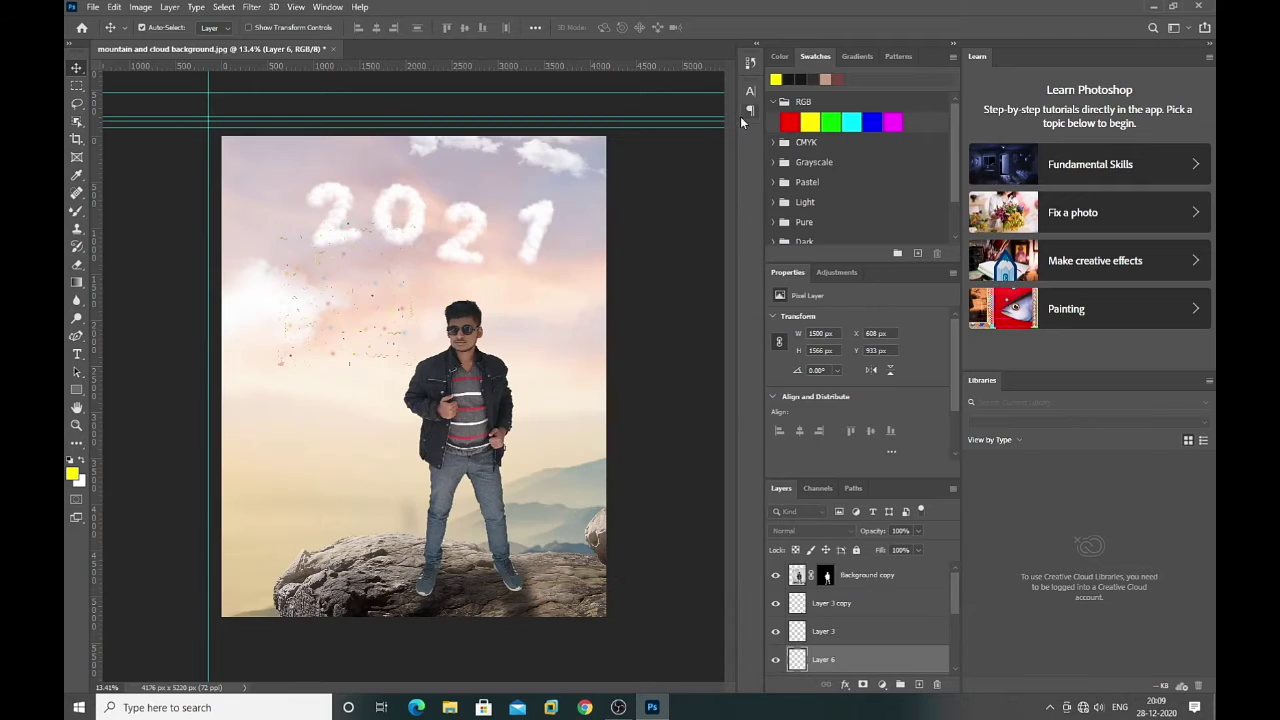
Stretch the confetti to cover the whole picture and stack Layer 6 above the man
{"action": "key", "text": "ctrl+t"}
{"action": "left_click_drag", "start_coordinate": [376, 251], "coordinate": [322, 190]}
{"action": "left_click_drag", "start_coordinate": [356, 280], "coordinate": [640, 700]}
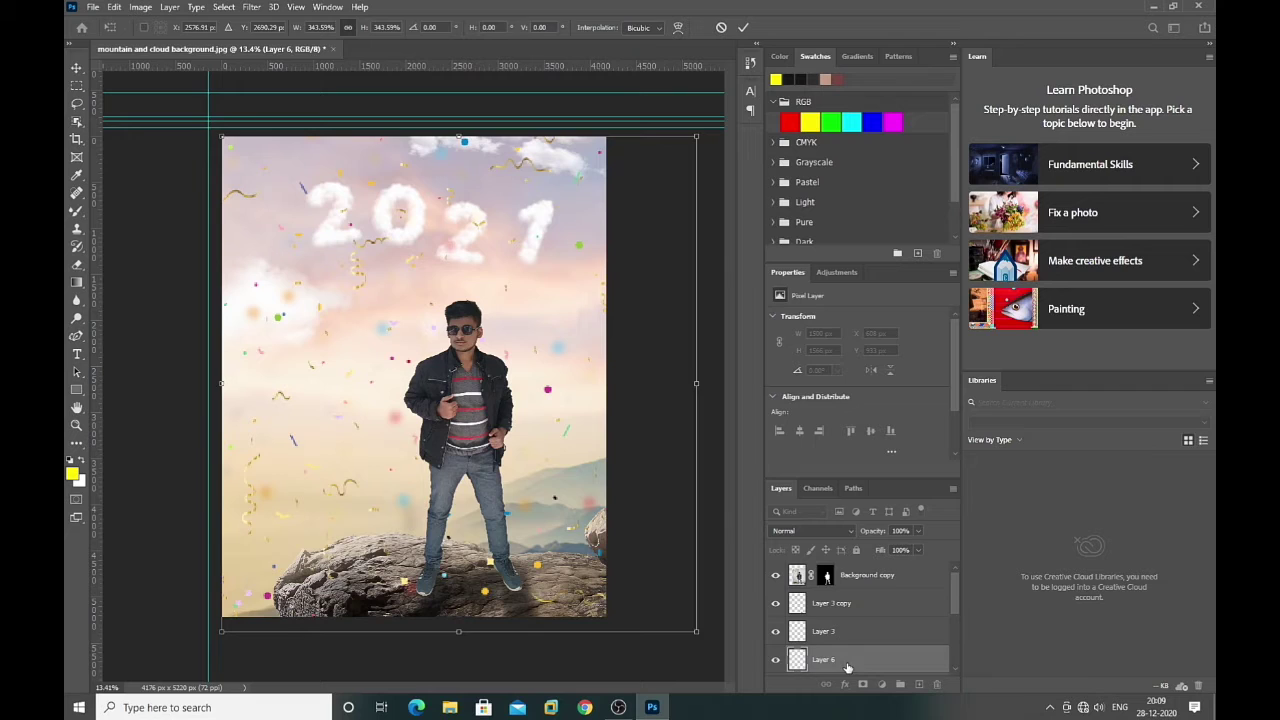
{"action": "left_click_drag", "start_coordinate": [847, 667], "coordinate": [853, 574]}
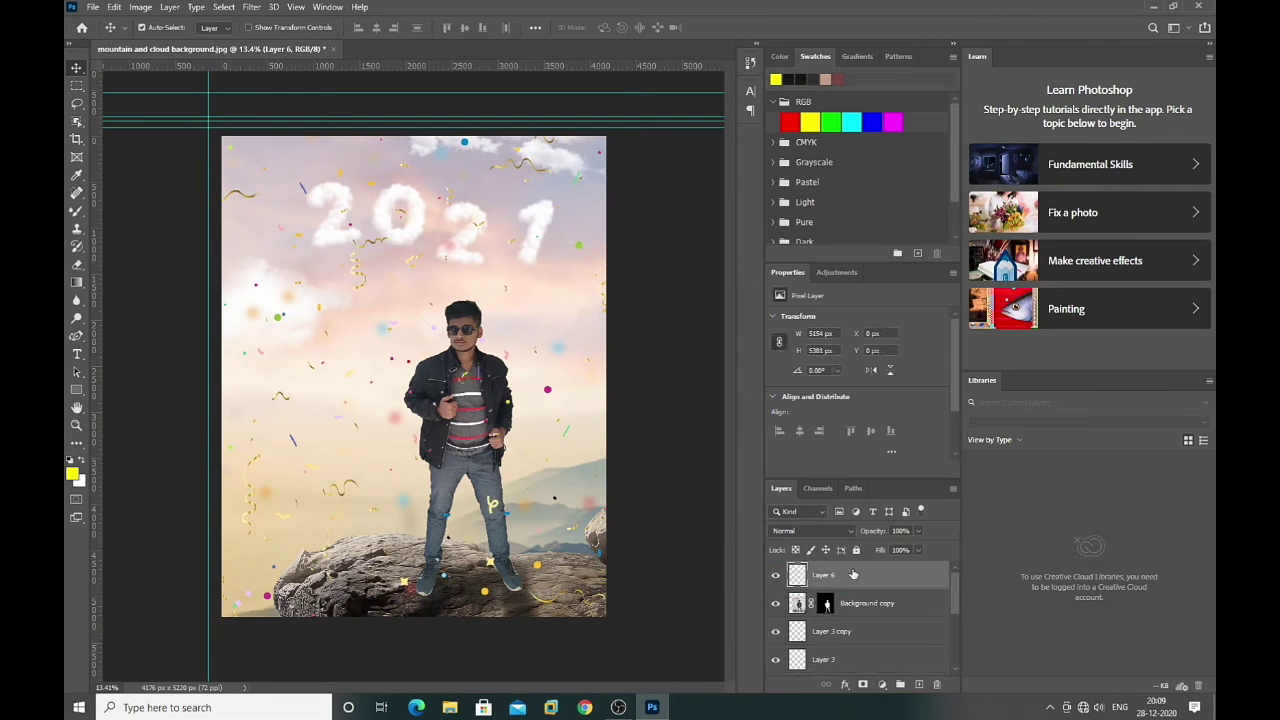
{"action": "left_click", "coordinate": [77, 264]}
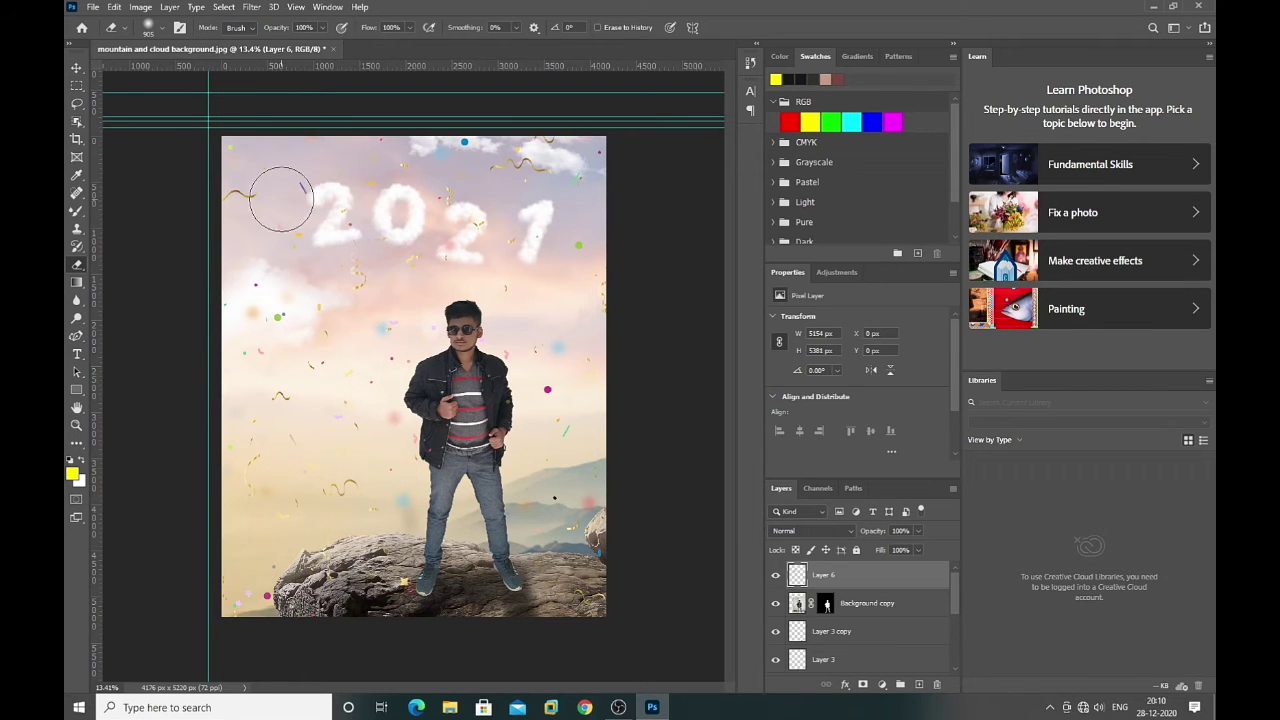
Zoom and scroll around the picture to inspect the confetti over the man
{"action": "key", "text": "ctrl+minus"}
{"action": "key", "text": "ctrl+plus"}
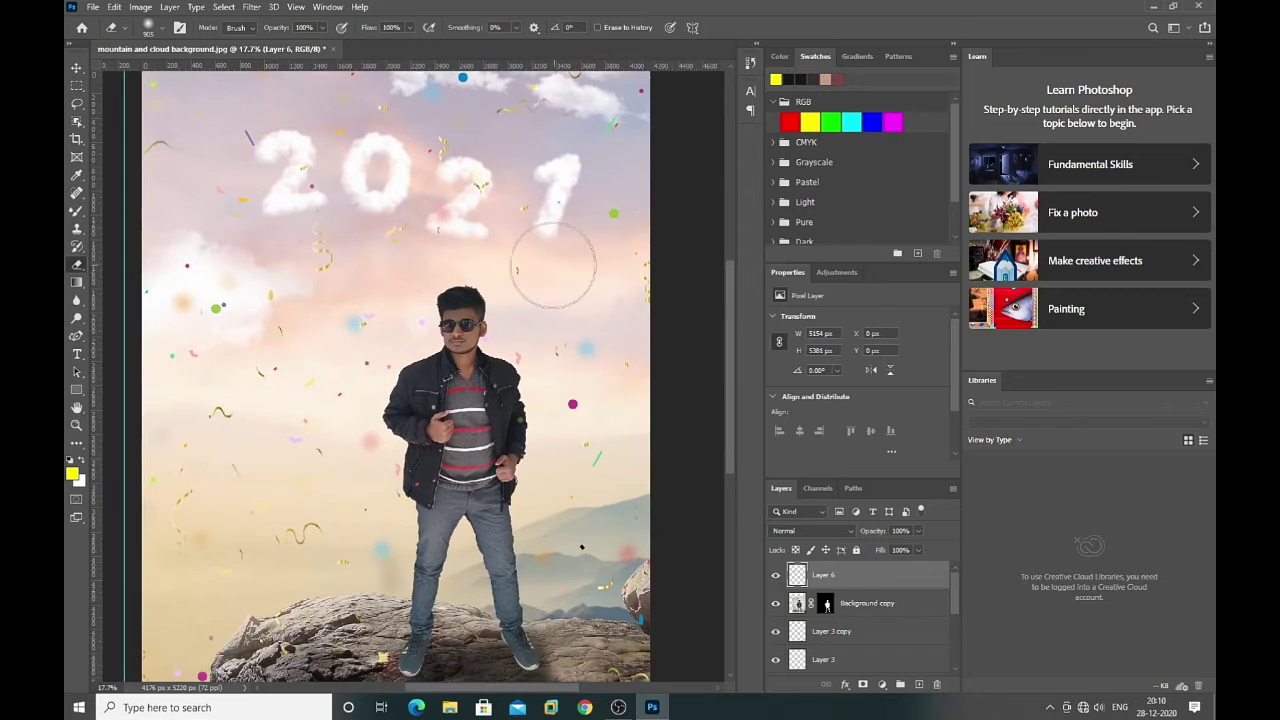
{"action": "key", "text": "v"}
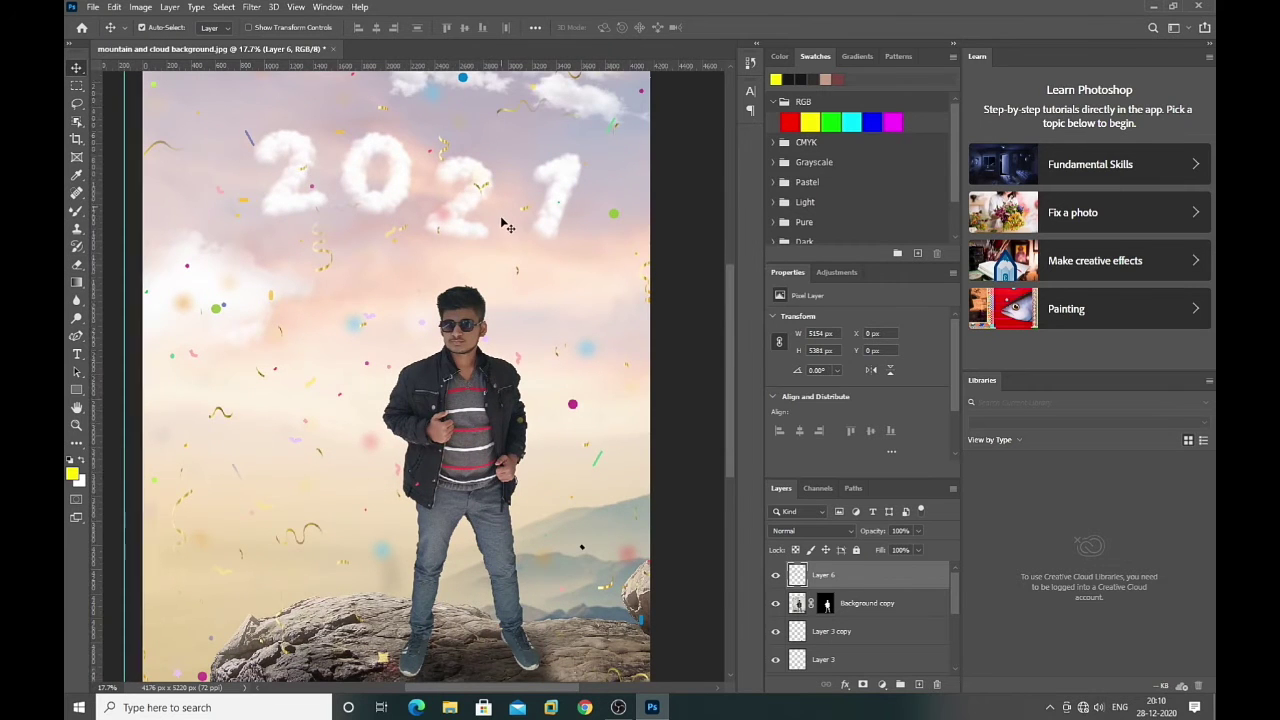
{"action": "scroll", "coordinate": [463, 192], "scroll_direction": "down", "scroll_amount": 3}
{"action": "scroll", "coordinate": [490, 226], "scroll_direction": "up", "scroll_amount": 2}
{"action": "scroll", "coordinate": [490, 226], "scroll_direction": "up", "scroll_amount": 1}
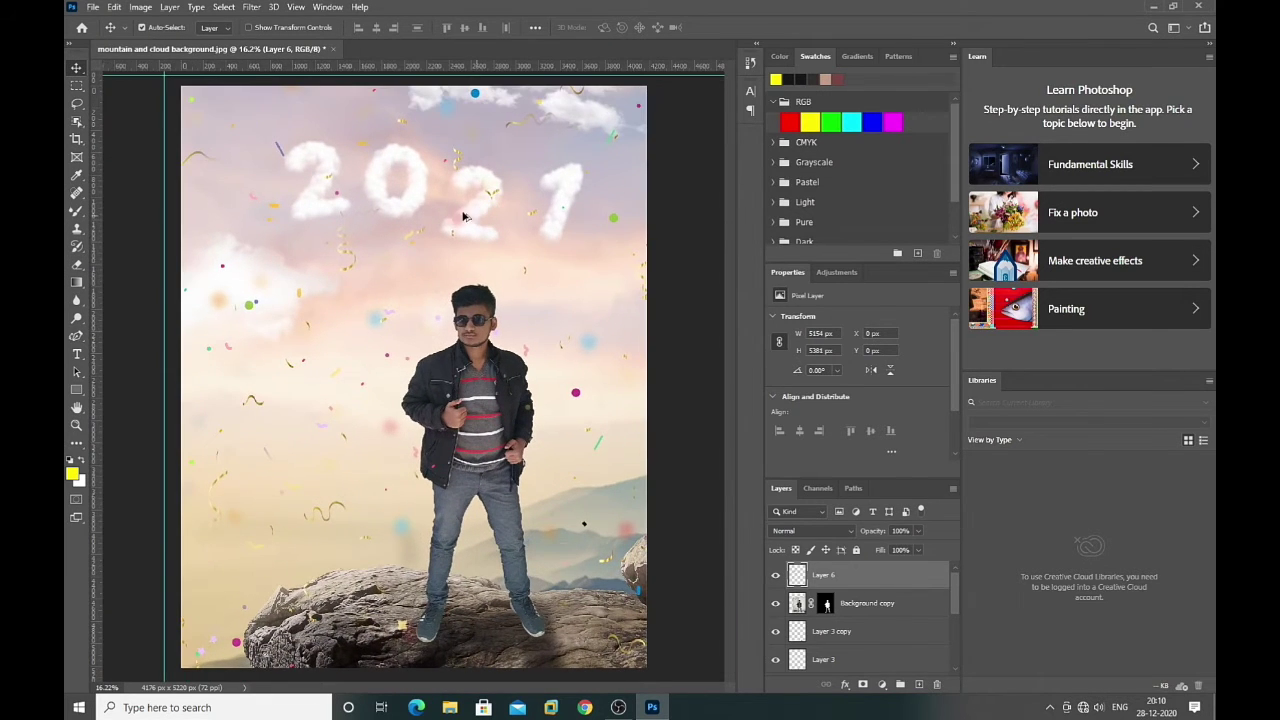
Bring up the Open dialog and then the Save As window, cancelling both
{"action": "left_click", "coordinate": [91, 7]}
{"action": "left_click", "coordinate": [110, 35]}
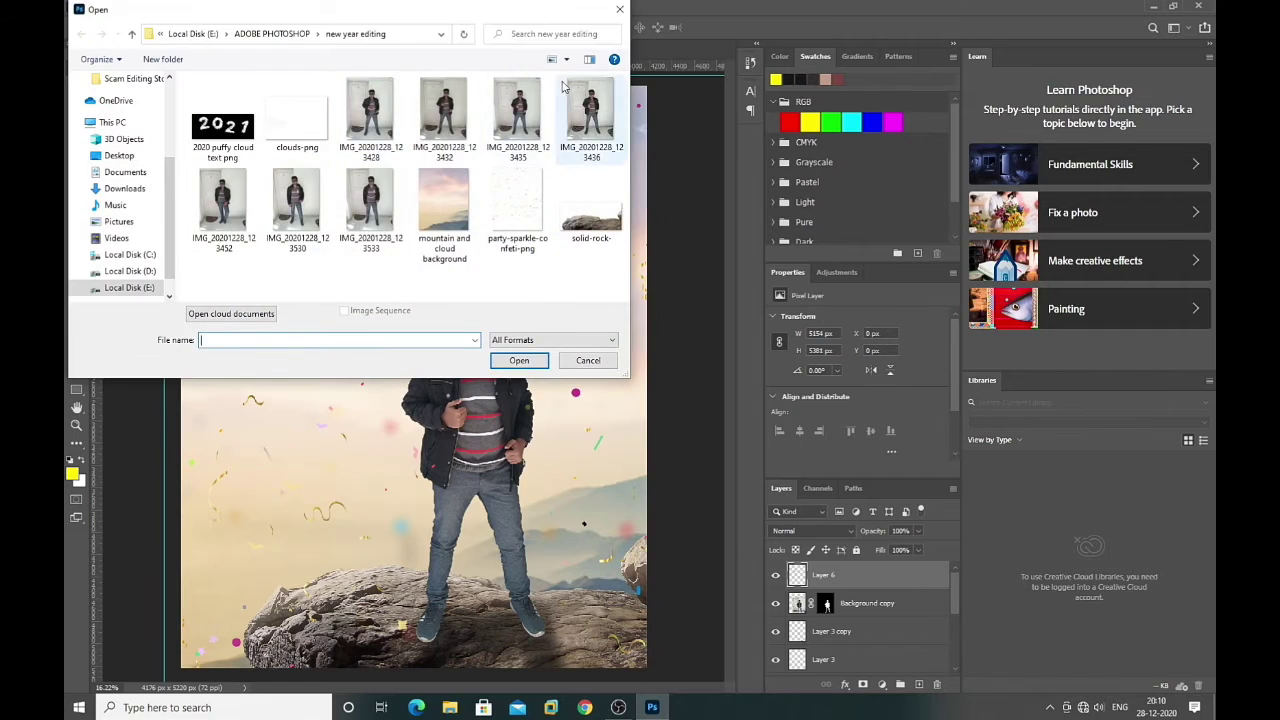
{"action": "left_click", "coordinate": [623, 14]}
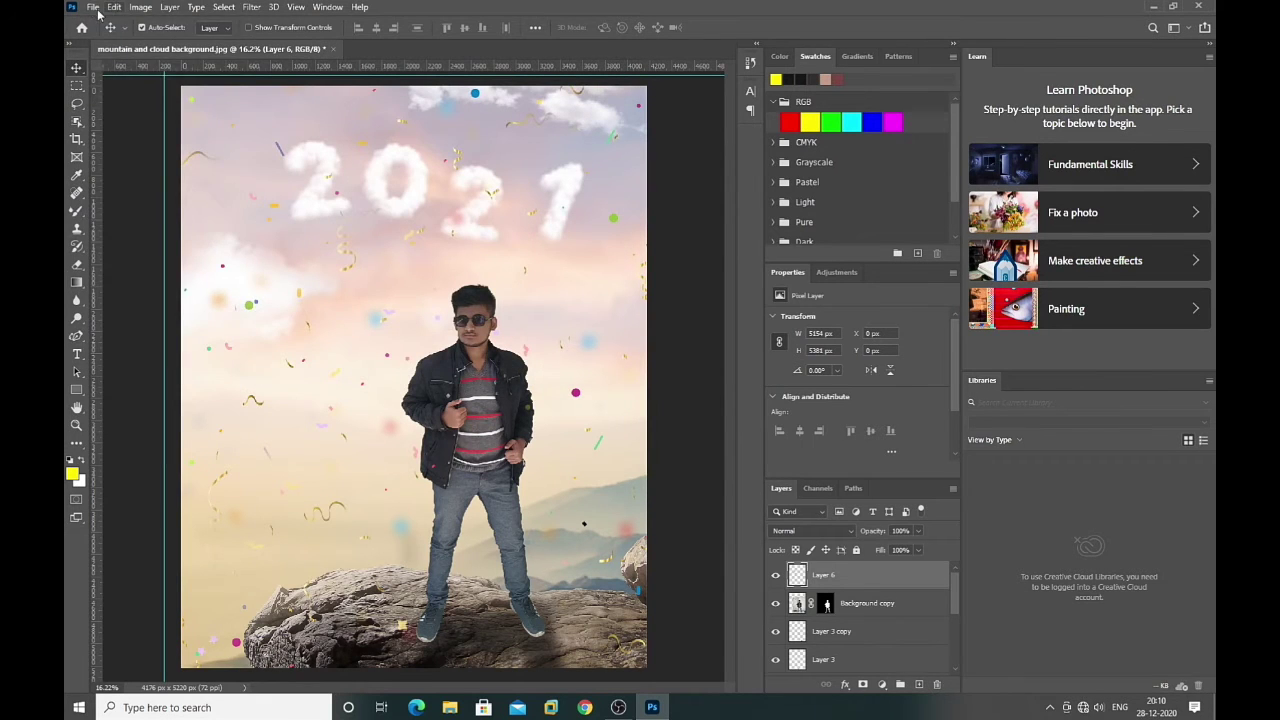
{"action": "left_click", "coordinate": [91, 7]}
{"action": "left_click", "coordinate": [132, 174]}
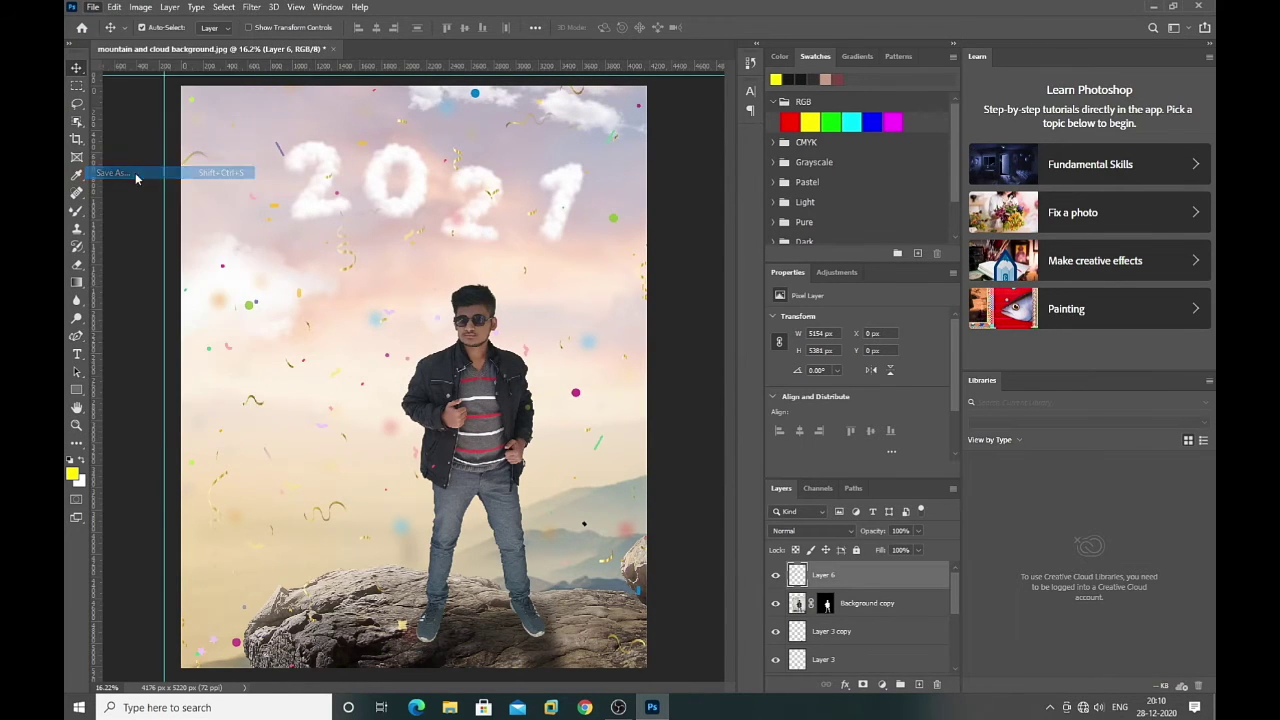
{"action": "left_click", "coordinate": [618, 12]}
Open the orange glow image from the Helicopter Photo Editing folder and copy it into the composite
{"action": "left_click", "coordinate": [91, 7]}
{"action": "left_click", "coordinate": [110, 35]}
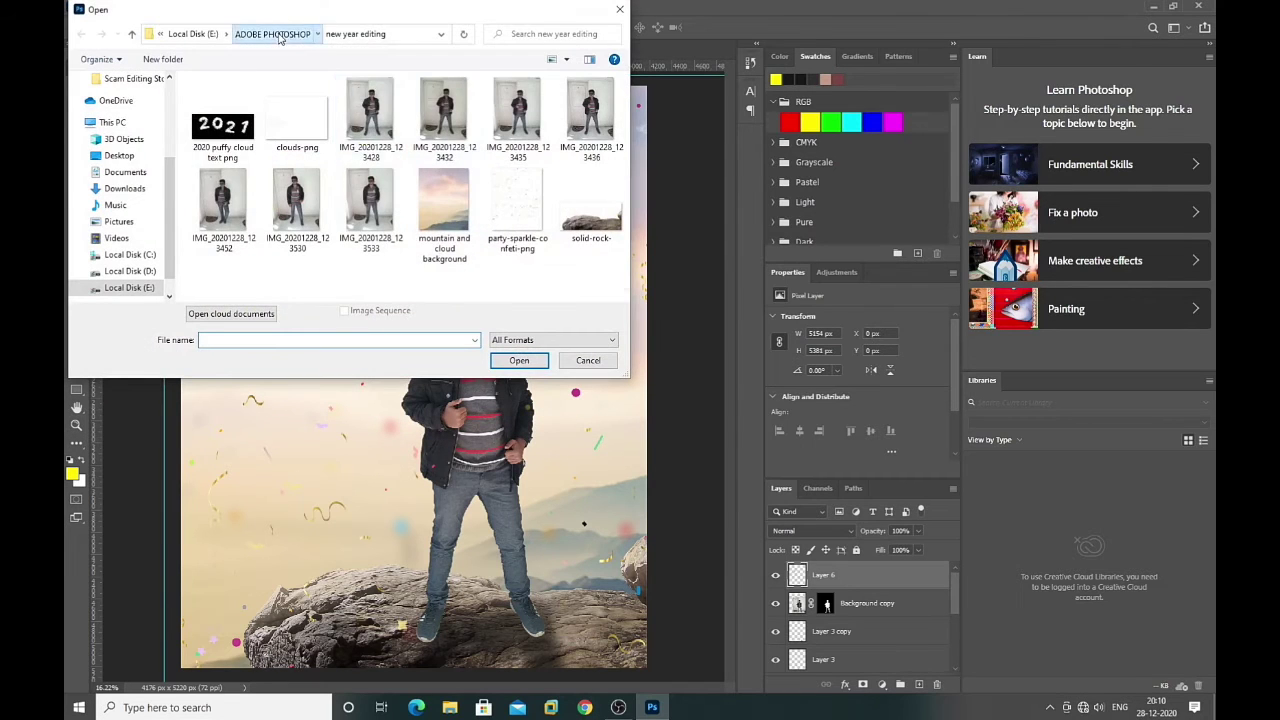
{"action": "left_click", "coordinate": [272, 33]}
{"action": "scroll", "coordinate": [345, 120], "scroll_direction": "up", "scroll_amount": 1}
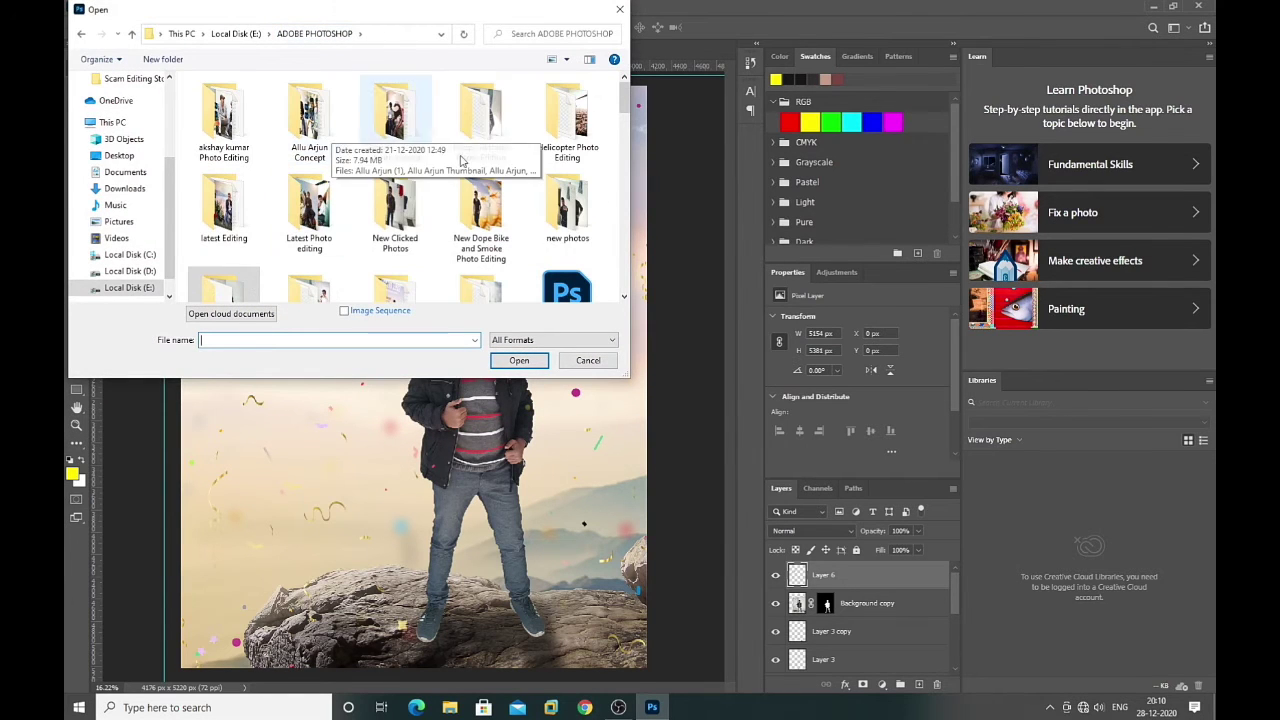
{"action": "double_click", "coordinate": [575, 125]}
{"action": "double_click", "coordinate": [590, 120]}
{"action": "mouse_move", "coordinate": [440, 48]}
{"action": "left_mouse_down"}
{"action": "mouse_move", "coordinate": [770, 250]}
{"action": "mouse_move", "coordinate": [500, 334]}
{"action": "mouse_move", "coordinate": [300, 300]}
{"action": "left_mouse_up"}
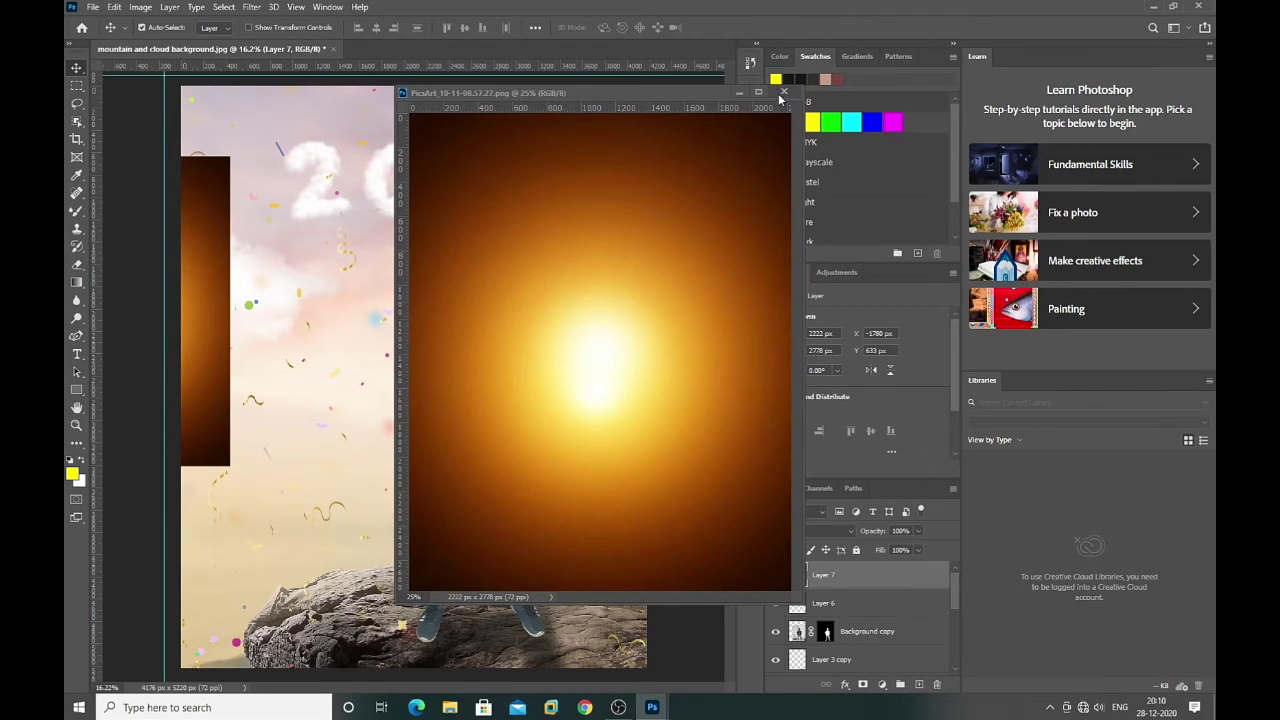
{"action": "left_click", "coordinate": [782, 93]}
Scale the sun glow down to about 64% in the upper-right corner
{"action": "key", "text": "ctrl+t"}
{"action": "mouse_move", "coordinate": [224, 470]}
{"action": "left_mouse_down"}
{"action": "mouse_move", "coordinate": [337, 370]}
{"action": "mouse_move", "coordinate": [442, 480]}
{"action": "mouse_move", "coordinate": [357, 371]}
{"action": "left_mouse_up"}
{"action": "left_click_drag", "start_coordinate": [276, 298], "coordinate": [572, 217]}
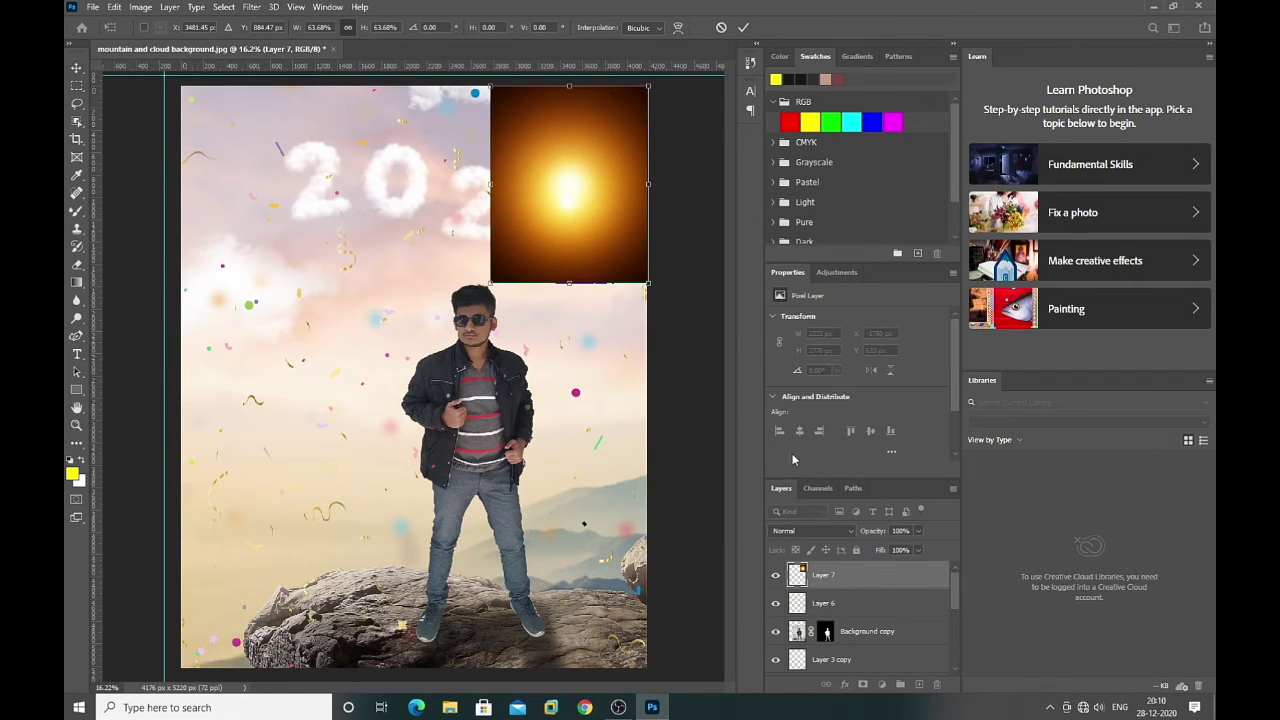
Set the sun glow to Screen blend mode and enlarge it behind the man's head
{"action": "left_click", "coordinate": [811, 530]}
{"action": "left_click", "coordinate": [800, 467]}
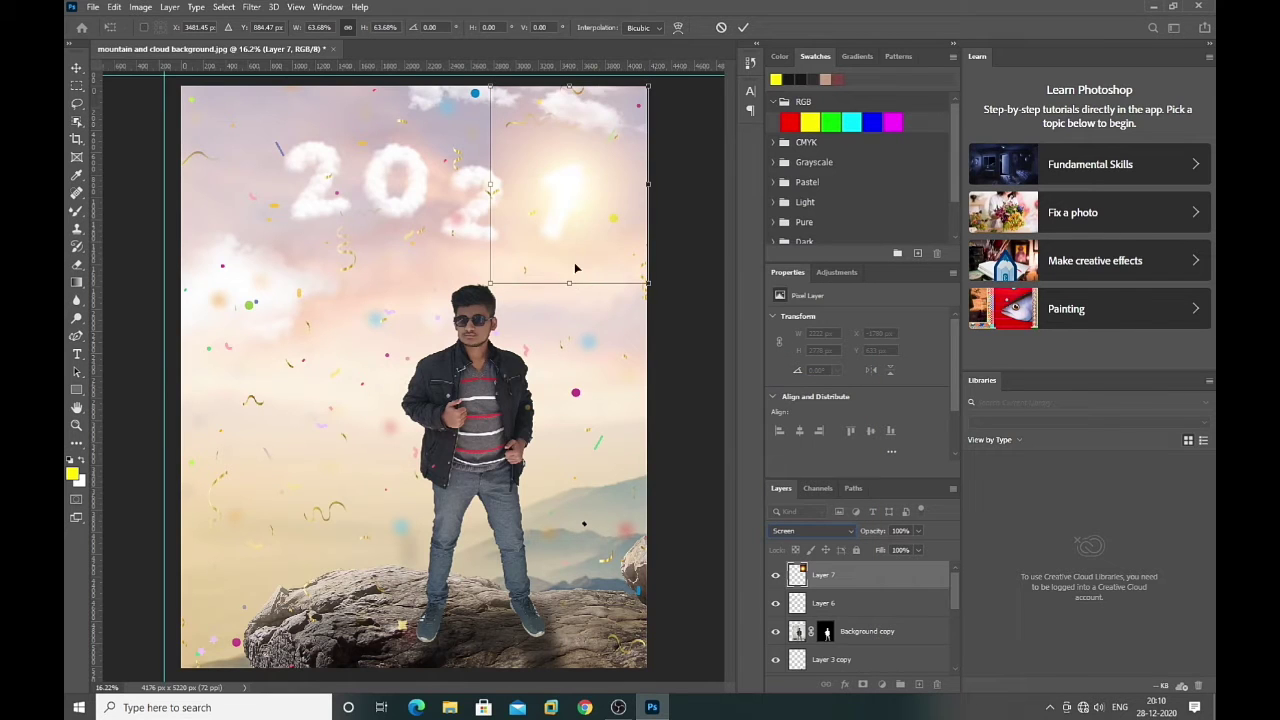
{"action": "left_click_drag", "start_coordinate": [578, 248], "coordinate": [557, 362]}
{"action": "left_click_drag", "start_coordinate": [627, 298], "coordinate": [746, 305]}
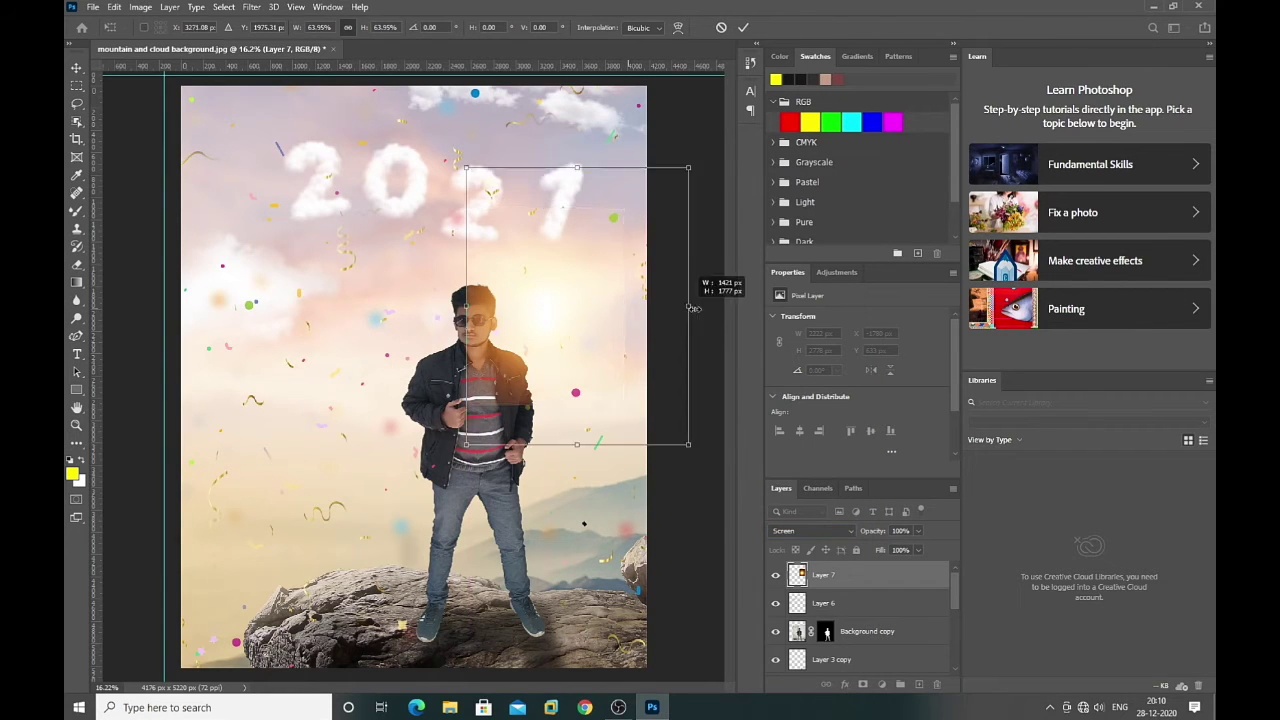
{"action": "mouse_move", "coordinate": [612, 331]}
{"action": "left_mouse_down"}
{"action": "mouse_move", "coordinate": [590, 263]}
{"action": "mouse_move", "coordinate": [596, 224]}
{"action": "mouse_move", "coordinate": [611, 225]}
{"action": "left_mouse_up"}
Erase glow patches around the 2021 lettering, then return to the Move tool
{"action": "left_click", "coordinate": [76, 264]}
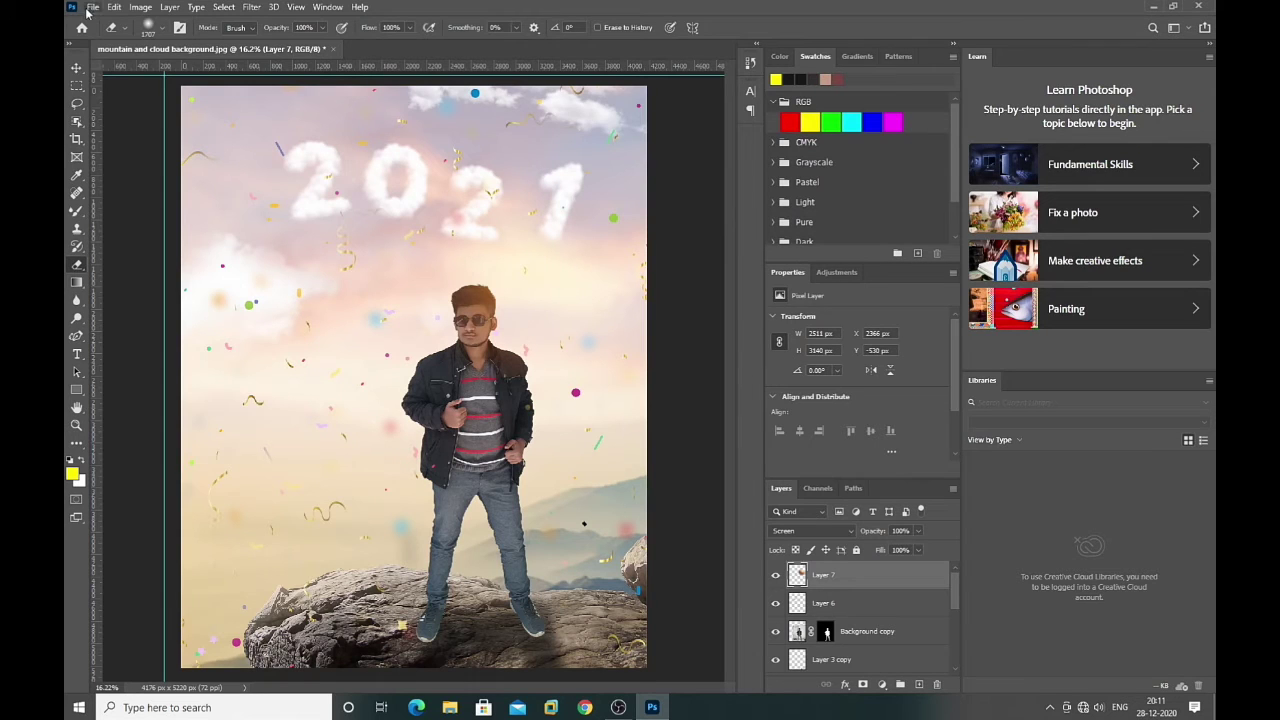
{"action": "left_click", "coordinate": [78, 70]}
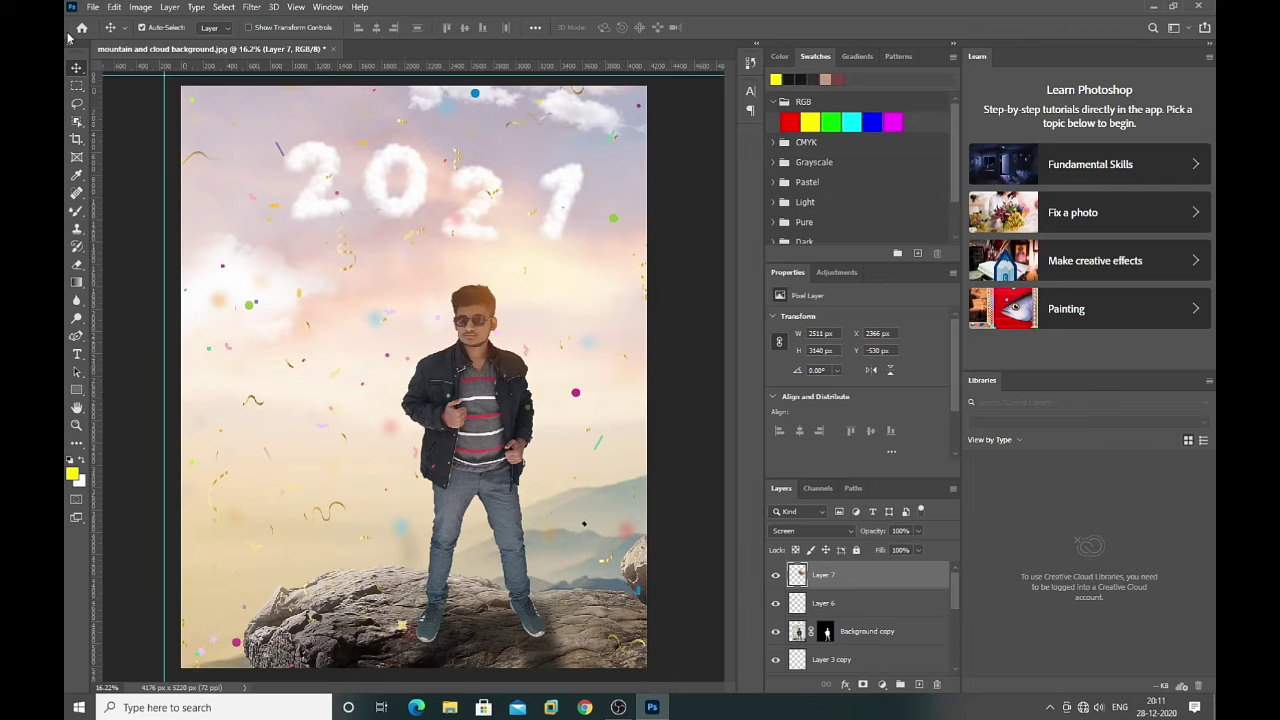
{"action": "left_click", "coordinate": [92, 7]}
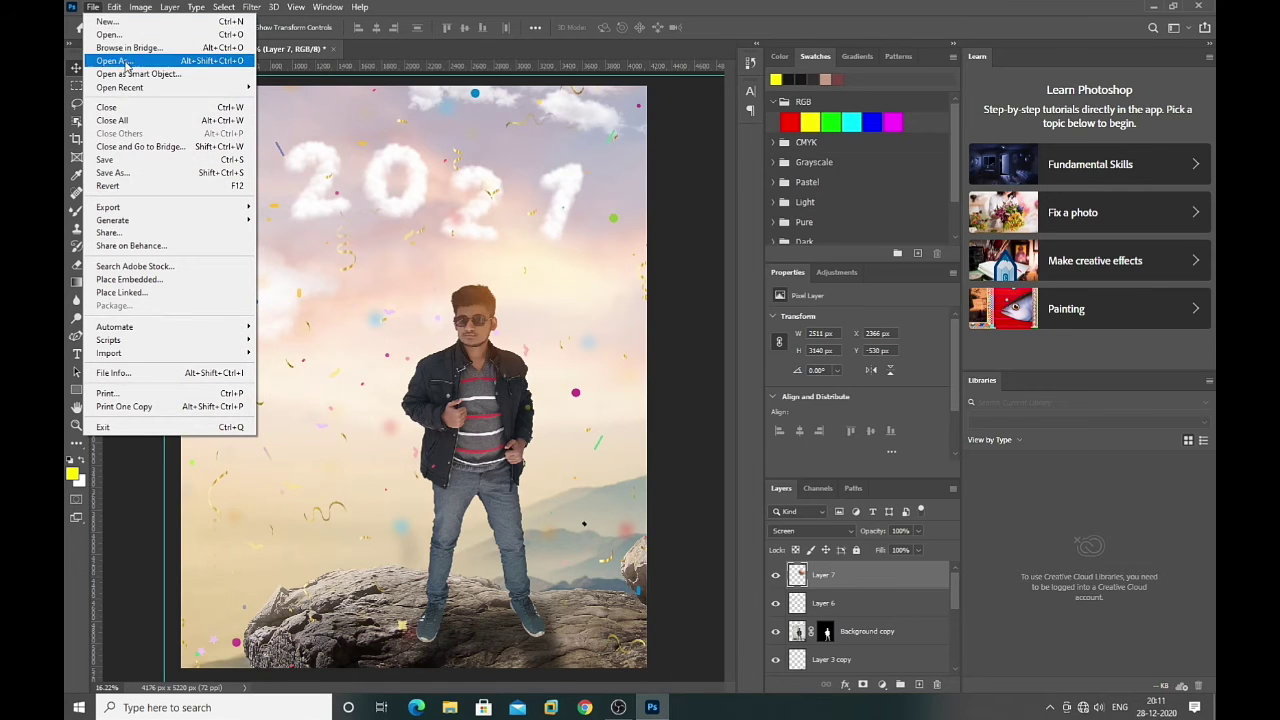
Save the composite as JPEG 'Happy New Year Photo Edit', accepting the default JPEG options
{"action": "left_click", "coordinate": [113, 172]}
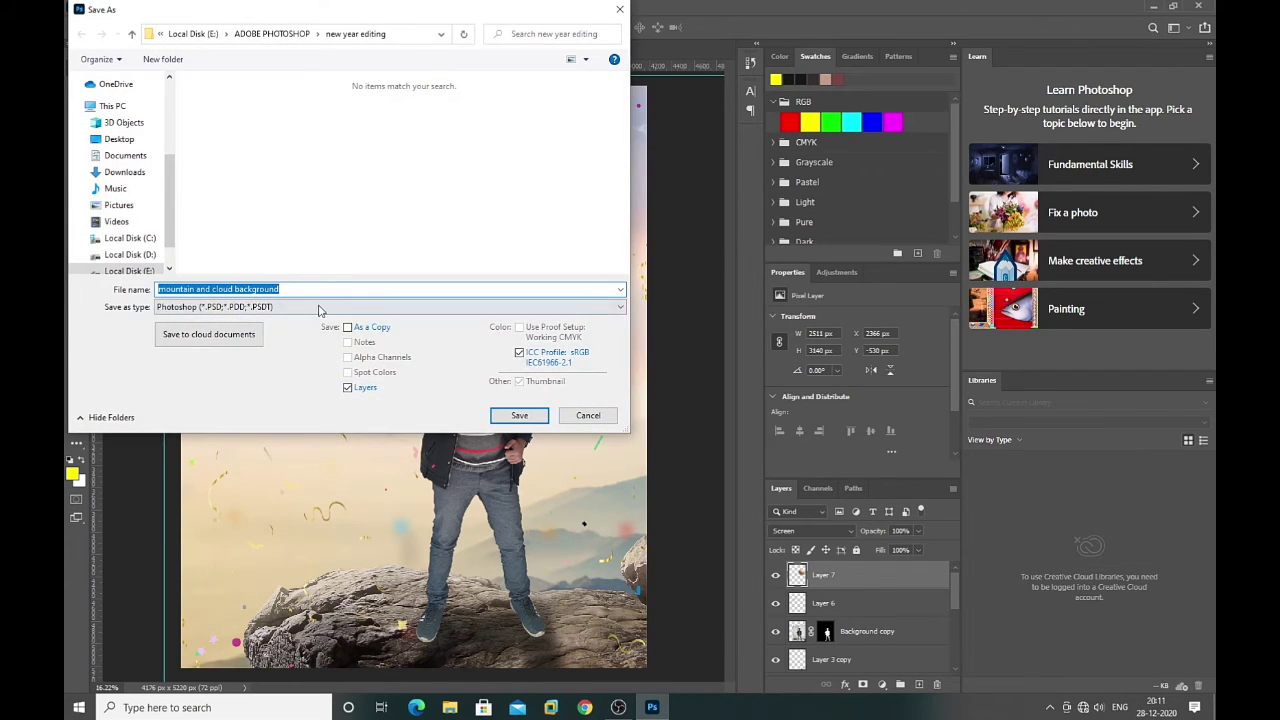
{"action": "left_click", "coordinate": [318, 307]}
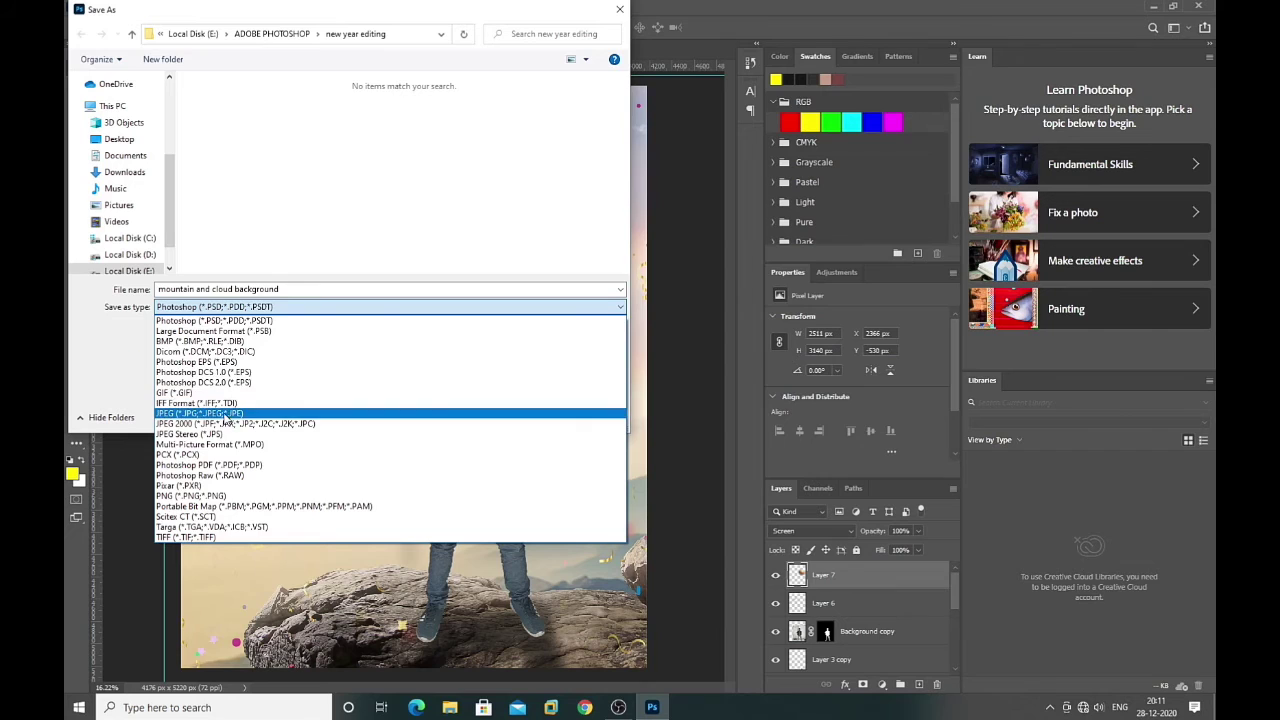
{"action": "left_click", "coordinate": [224, 413]}
{"action": "left_click", "coordinate": [258, 289]}
{"action": "key", "text": "ctrl+a"}
{"action": "type", "text": "H"}
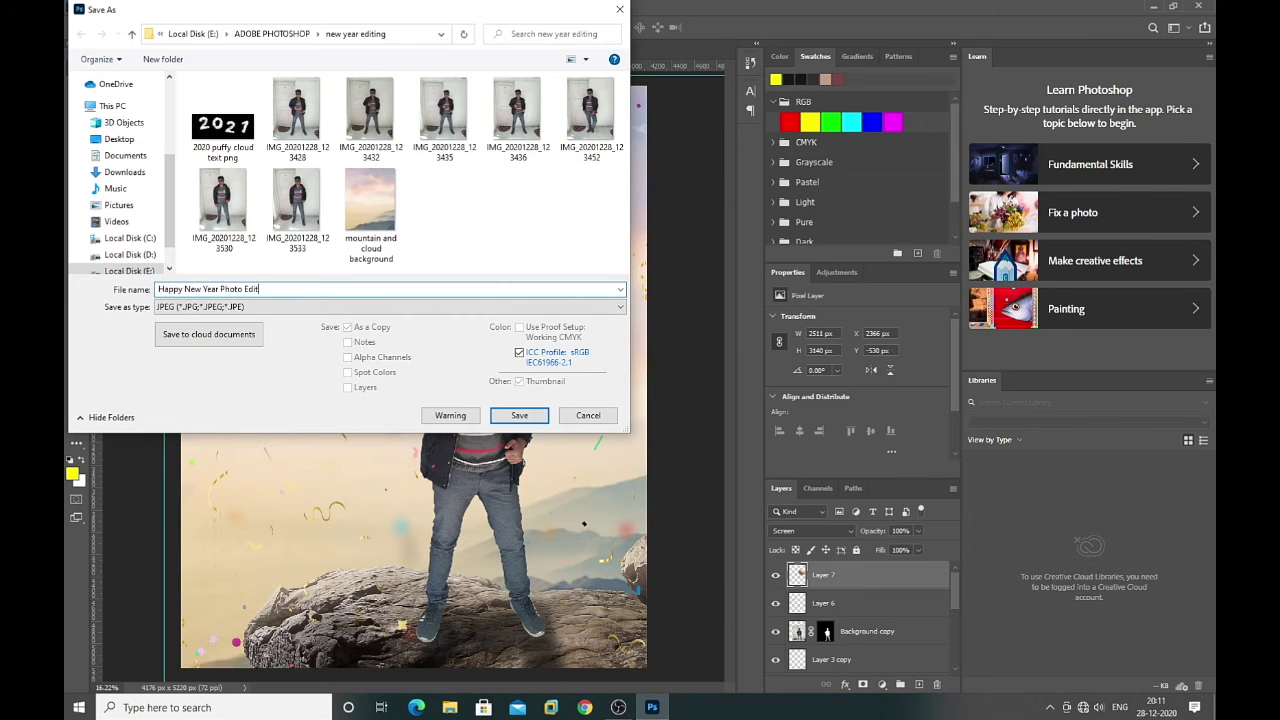
{"action": "key", "text": "Return"}
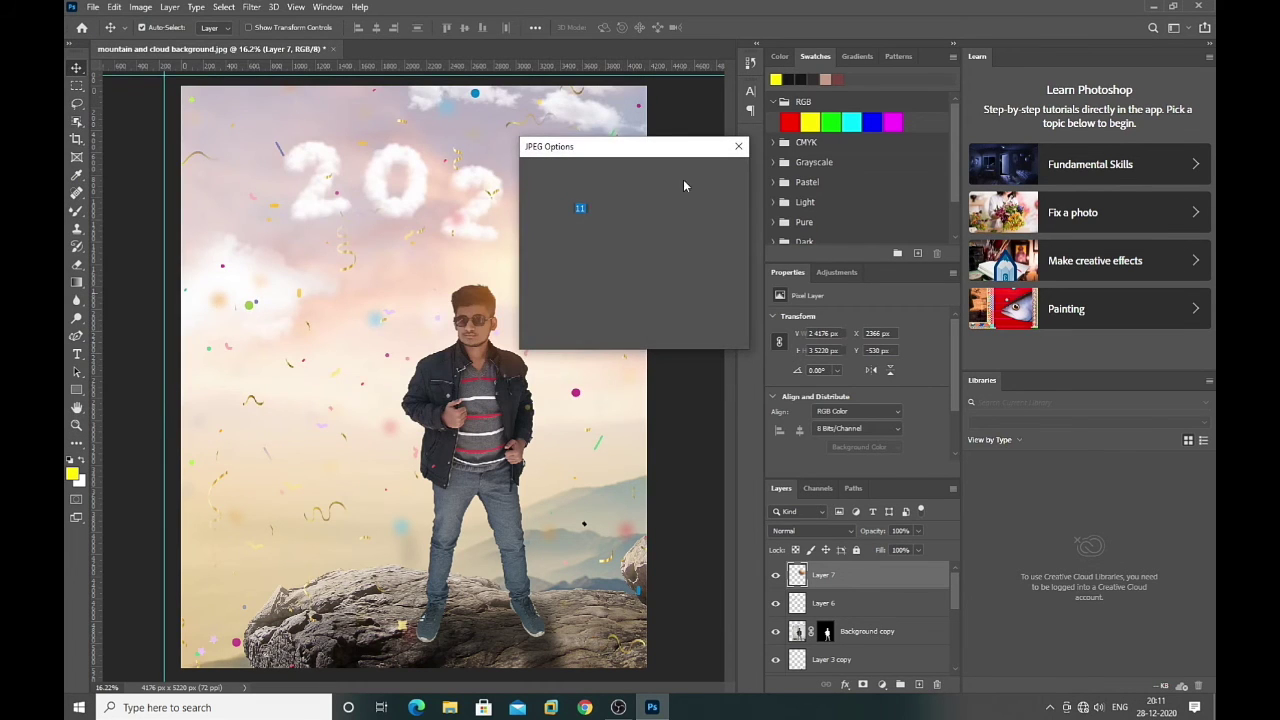
{"action": "left_click", "coordinate": [705, 178]}
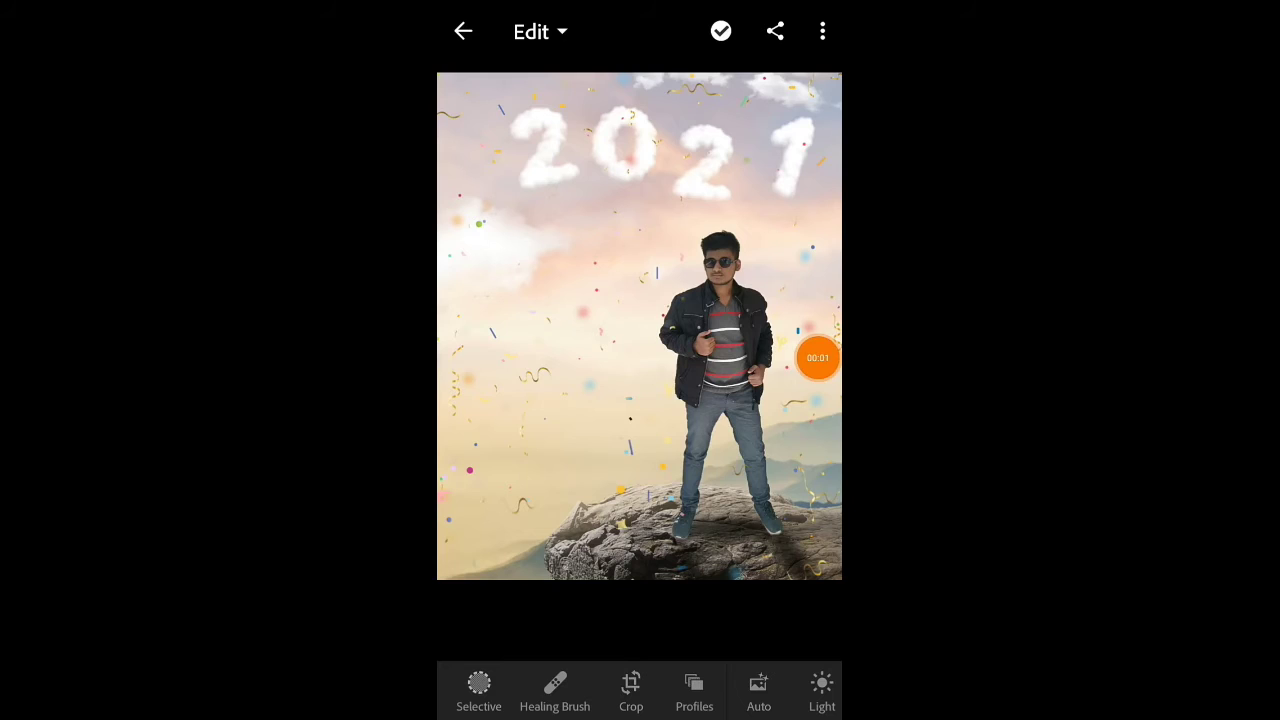
Set Exposure 0.70EV, Contrast 24, Highlights -58, Shadows 28, Whites -51 and Blacks 31
{"action": "left_click_drag", "start_coordinate": [640, 516], "coordinate": [661, 516]}
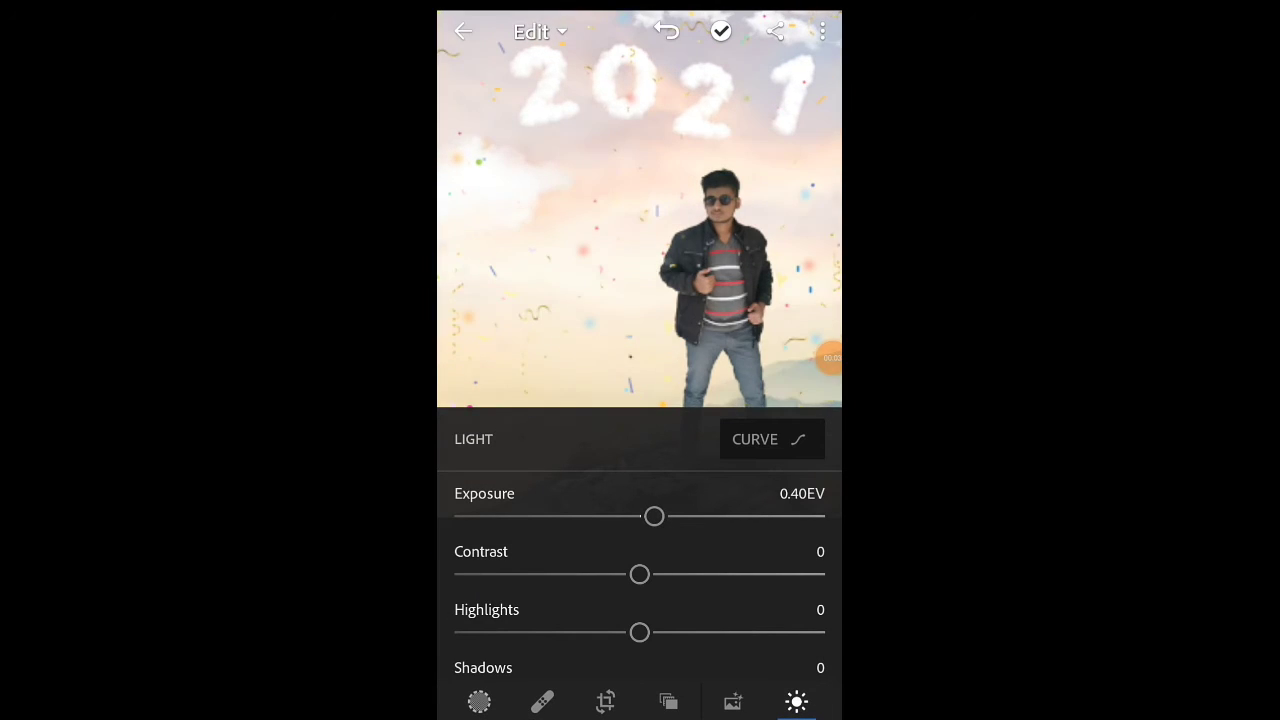
{"action": "left_click_drag", "start_coordinate": [640, 574], "coordinate": [684, 574]}
{"action": "mouse_move", "coordinate": [639, 632]}
{"action": "left_mouse_down"}
{"action": "mouse_move", "coordinate": [487, 632]}
{"action": "mouse_move", "coordinate": [532, 632]}
{"action": "left_mouse_up"}
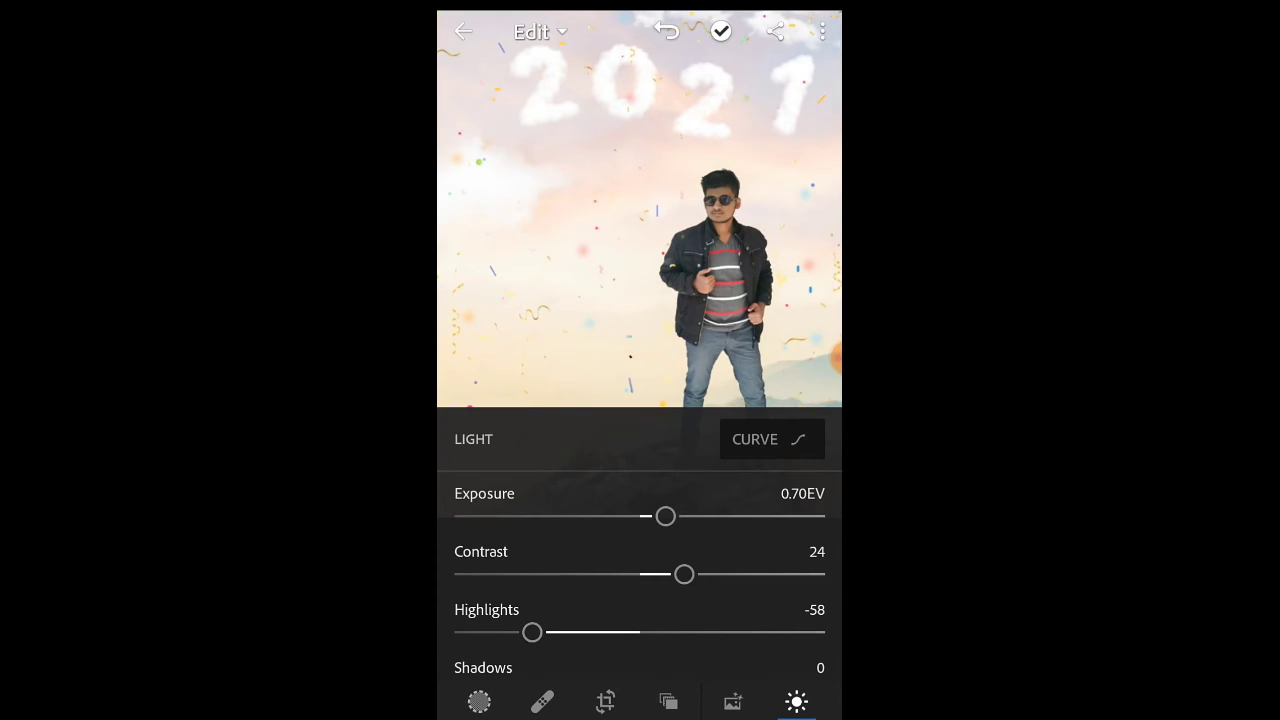
{"action": "left_click_drag", "start_coordinate": [639, 600], "coordinate": [639, 534]}
{"action": "mouse_move", "coordinate": [640, 623]}
{"action": "left_mouse_down"}
{"action": "mouse_move", "coordinate": [763, 623]}
{"action": "mouse_move", "coordinate": [631, 623]}
{"action": "mouse_move", "coordinate": [697, 623]}
{"action": "mouse_move", "coordinate": [639, 571]}
{"action": "mouse_move", "coordinate": [542, 641]}
{"action": "left_mouse_up"}
{"action": "mouse_move", "coordinate": [640, 646]}
{"action": "left_mouse_down"}
{"action": "mouse_move", "coordinate": [749, 646]}
{"action": "mouse_move", "coordinate": [697, 646]}
{"action": "left_mouse_up"}
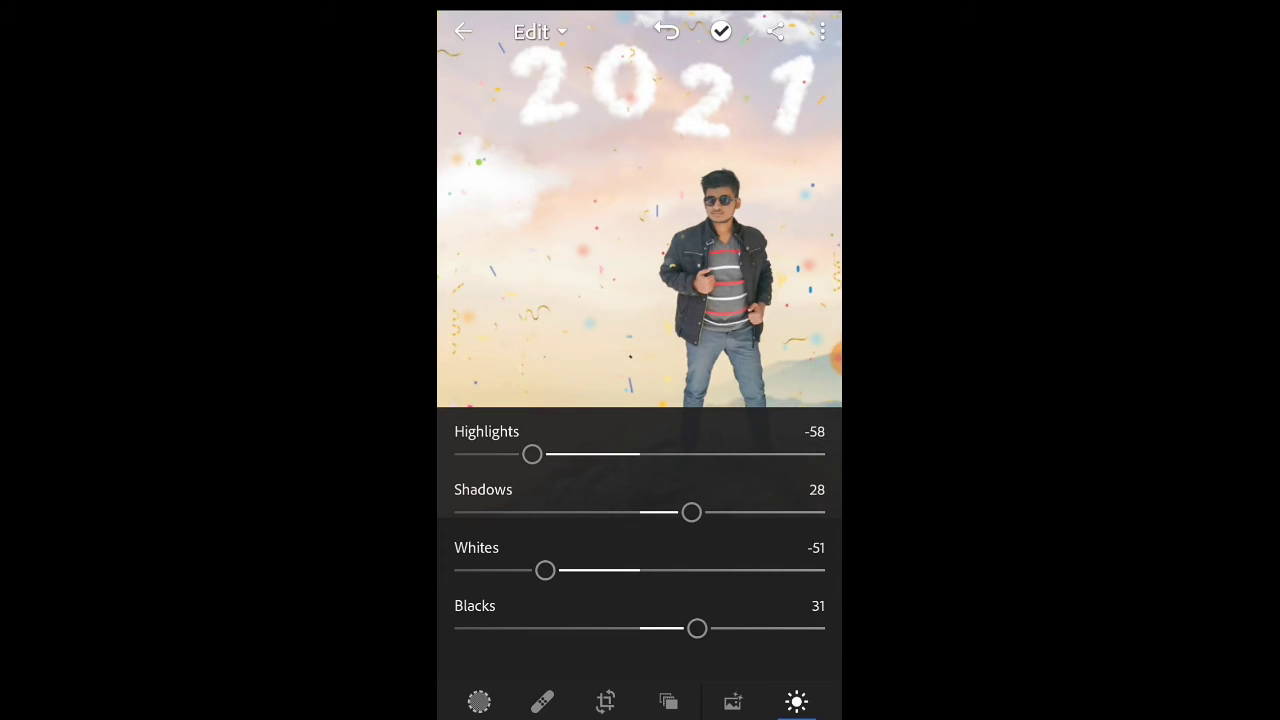
{"action": "scroll", "coordinate": [640, 701], "scroll_direction": "right", "scroll_amount": 2}
{"action": "scroll", "coordinate": [640, 560], "scroll_direction": "up", "scroll_amount": 3}
{"action": "left_click", "coordinate": [749, 701]}
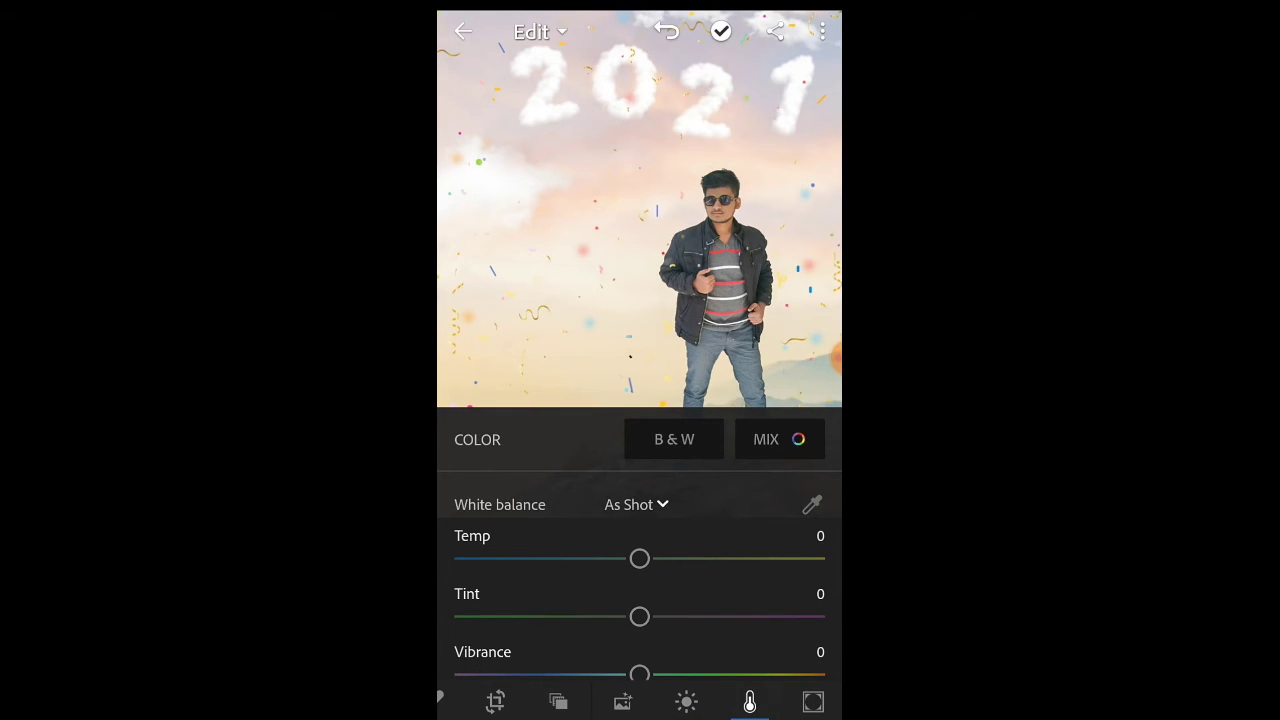
Warm the photo with Temp and Tint 8, and boost Saturation to 18
{"action": "mouse_move", "coordinate": [639, 558]}
{"action": "left_mouse_down"}
{"action": "mouse_move", "coordinate": [666, 575]}
{"action": "mouse_move", "coordinate": [622, 575]}
{"action": "left_mouse_up"}
{"action": "scroll", "coordinate": [640, 600], "scroll_direction": "down", "scroll_amount": 2}
{"action": "mouse_move", "coordinate": [639, 628]}
{"action": "left_mouse_down"}
{"action": "mouse_move", "coordinate": [720, 628]}
{"action": "mouse_move", "coordinate": [702, 628]}
{"action": "left_mouse_up"}
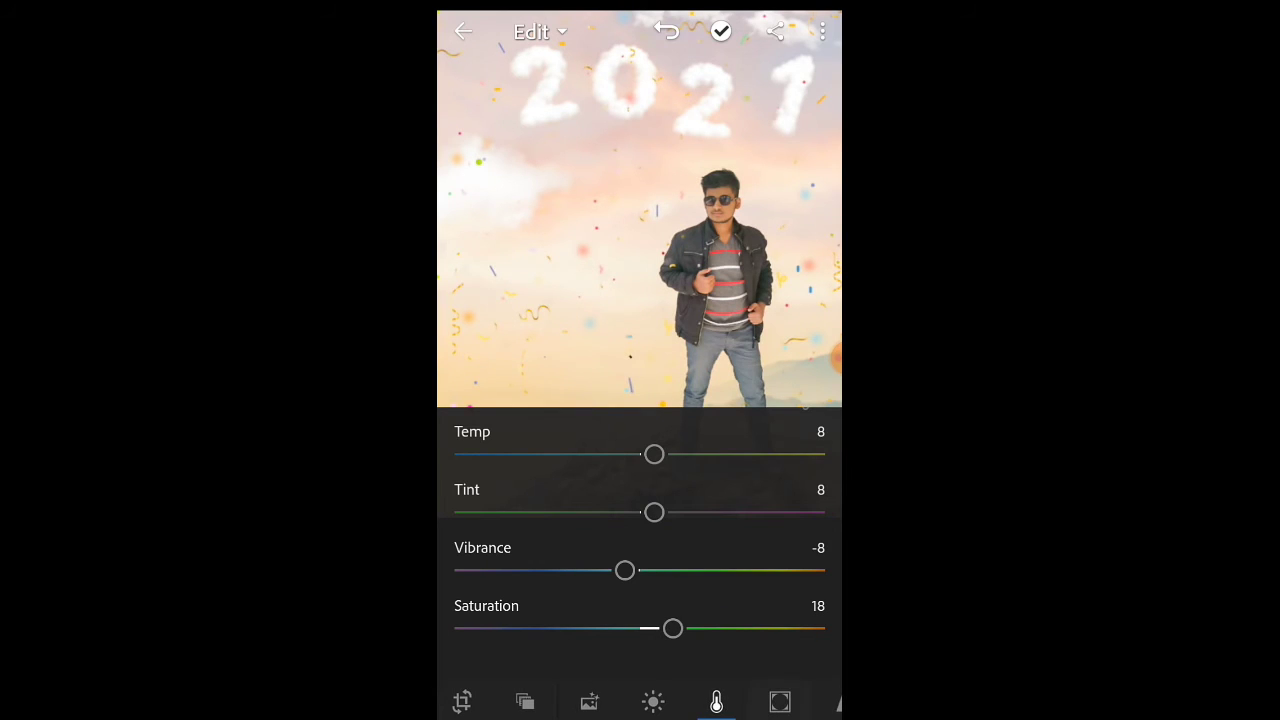
{"action": "scroll", "coordinate": [640, 540], "scroll_direction": "up", "scroll_amount": 3}
In Color Mix, brighten the reds and set oranges to Saturation 15, Luminance 20
{"action": "left_click", "coordinate": [766, 437]}
{"action": "mouse_move", "coordinate": [639, 678]}
{"action": "left_mouse_down"}
{"action": "mouse_move", "coordinate": [580, 678]}
{"action": "mouse_move", "coordinate": [754, 678]}
{"action": "mouse_move", "coordinate": [677, 678]}
{"action": "left_mouse_up"}
{"action": "left_click", "coordinate": [523, 491]}
{"action": "mouse_move", "coordinate": [637, 620]}
{"action": "left_mouse_down"}
{"action": "mouse_move", "coordinate": [586, 620]}
{"action": "mouse_move", "coordinate": [686, 620]}
{"action": "left_mouse_up"}
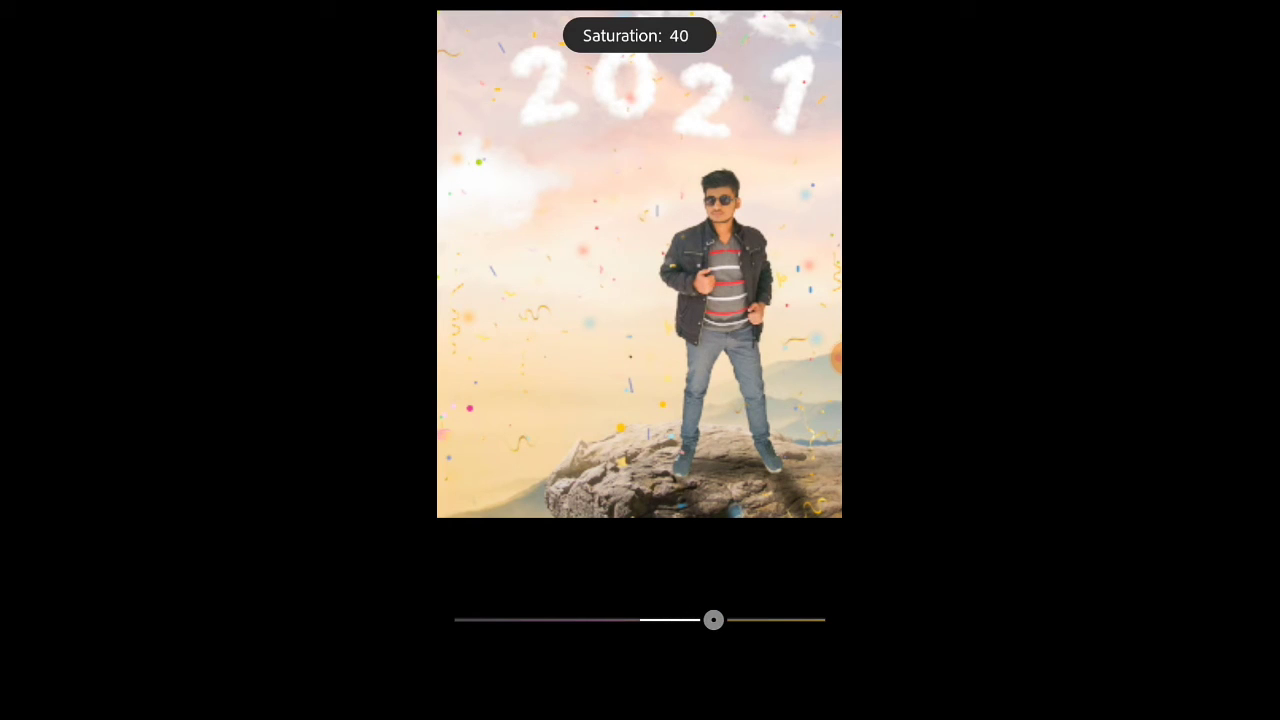
{"action": "mouse_move", "coordinate": [658, 620]}
{"action": "left_mouse_down"}
{"action": "mouse_move", "coordinate": [811, 620]}
{"action": "mouse_move", "coordinate": [745, 620]}
{"action": "left_mouse_up"}
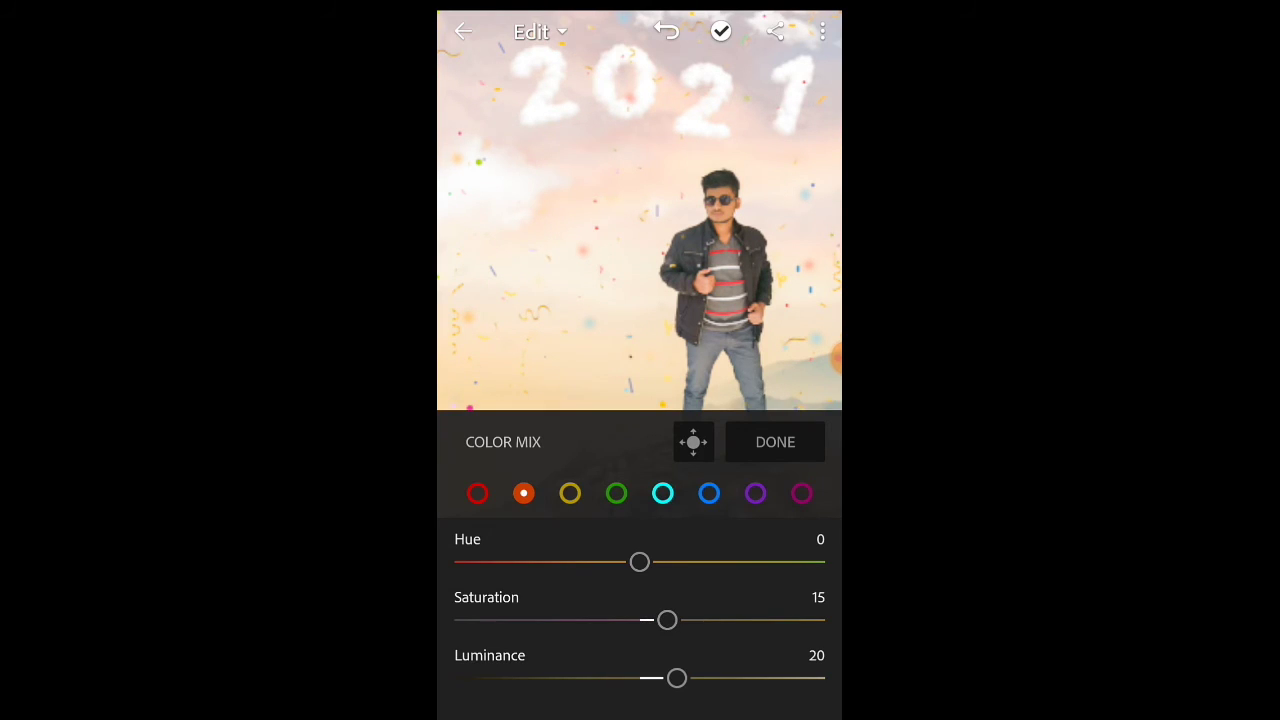
Set yellows to Saturation 80 and Luminance 21, adjust green and orange saturation, and close Color Mix
{"action": "left_click", "coordinate": [570, 493]}
{"action": "mouse_move", "coordinate": [640, 620]}
{"action": "left_mouse_down"}
{"action": "mouse_move", "coordinate": [506, 620]}
{"action": "mouse_move", "coordinate": [786, 620]}
{"action": "left_mouse_up"}
{"action": "mouse_move", "coordinate": [640, 677]}
{"action": "left_mouse_down"}
{"action": "mouse_move", "coordinate": [769, 678]}
{"action": "mouse_move", "coordinate": [536, 678]}
{"action": "mouse_move", "coordinate": [705, 678]}
{"action": "mouse_move", "coordinate": [679, 678]}
{"action": "left_mouse_up"}
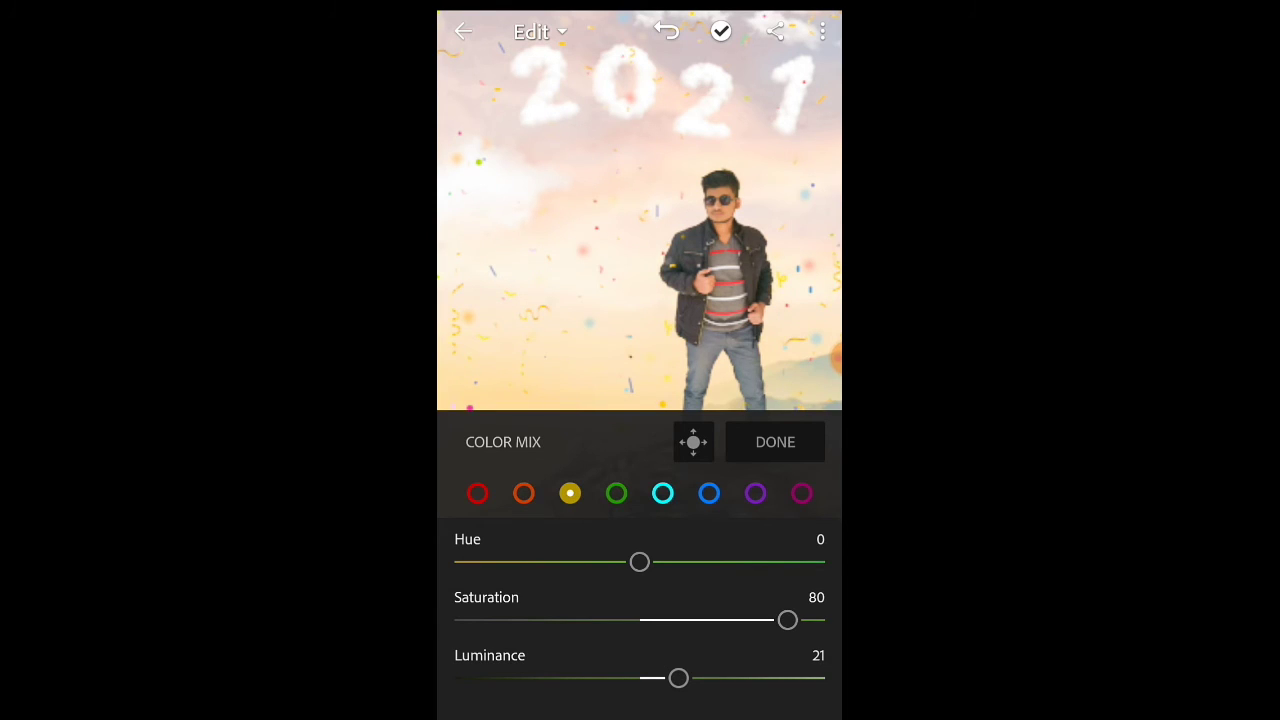
{"action": "left_click", "coordinate": [617, 491]}
{"action": "mouse_move", "coordinate": [640, 620]}
{"action": "left_mouse_down"}
{"action": "mouse_move", "coordinate": [551, 620]}
{"action": "mouse_move", "coordinate": [771, 620]}
{"action": "mouse_move", "coordinate": [652, 620]}
{"action": "left_mouse_up"}
{"action": "left_click", "coordinate": [523, 493]}
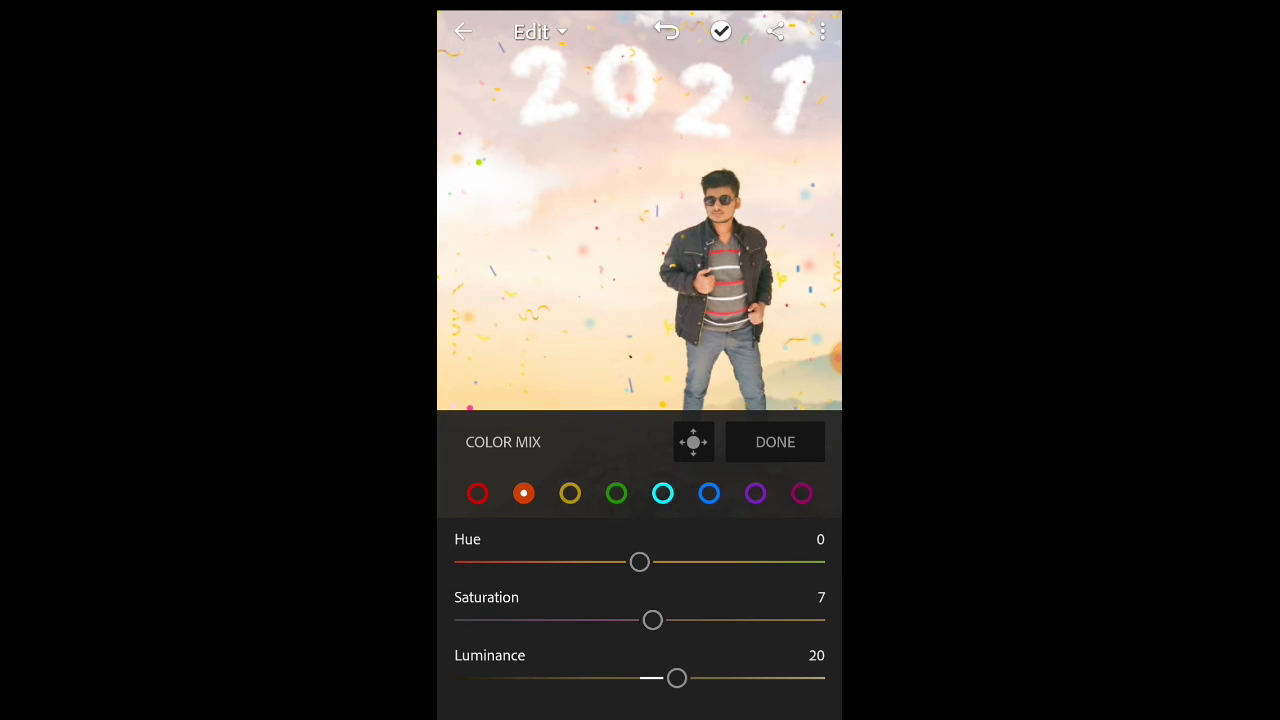
{"action": "left_click", "coordinate": [775, 441]}
{"action": "scroll", "coordinate": [640, 560], "scroll_direction": "down", "scroll_amount": 2}
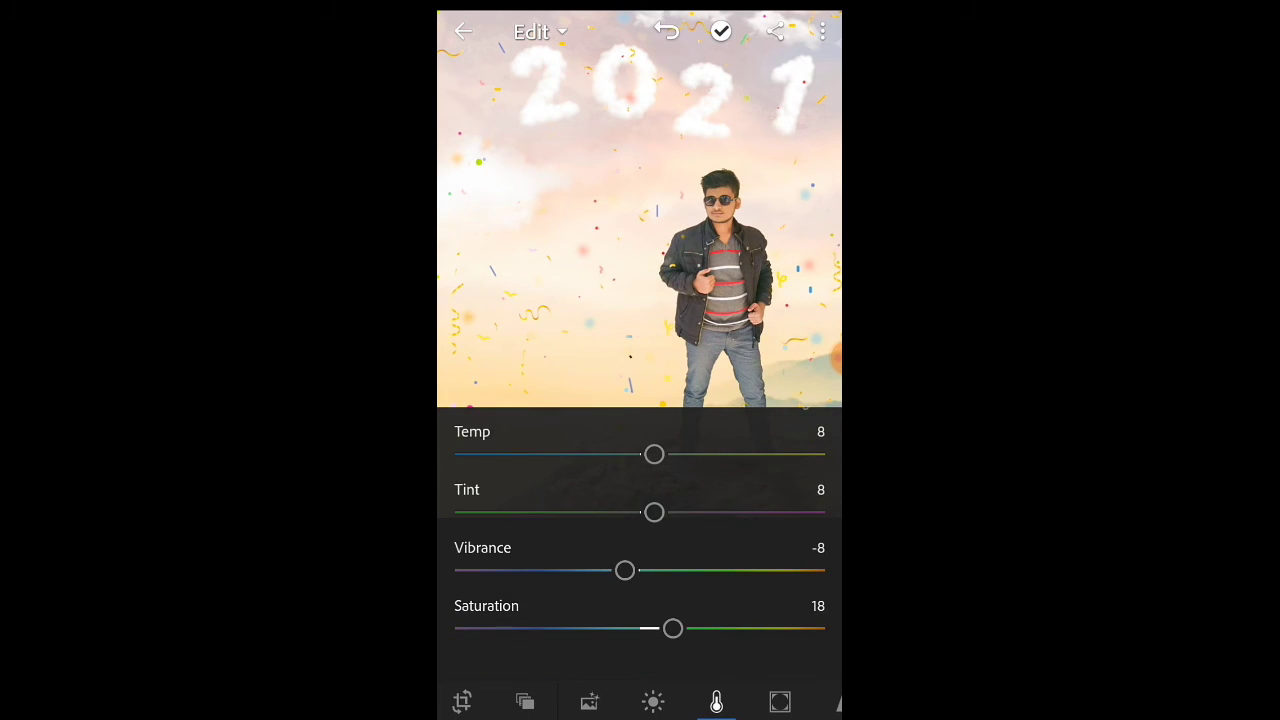
Add Texture and Clarity of 8, a -8 Vignette and Feather 100 in Effects
{"action": "left_click", "coordinate": [780, 701]}
{"action": "left_click_drag", "start_coordinate": [640, 516], "coordinate": [654, 516]}
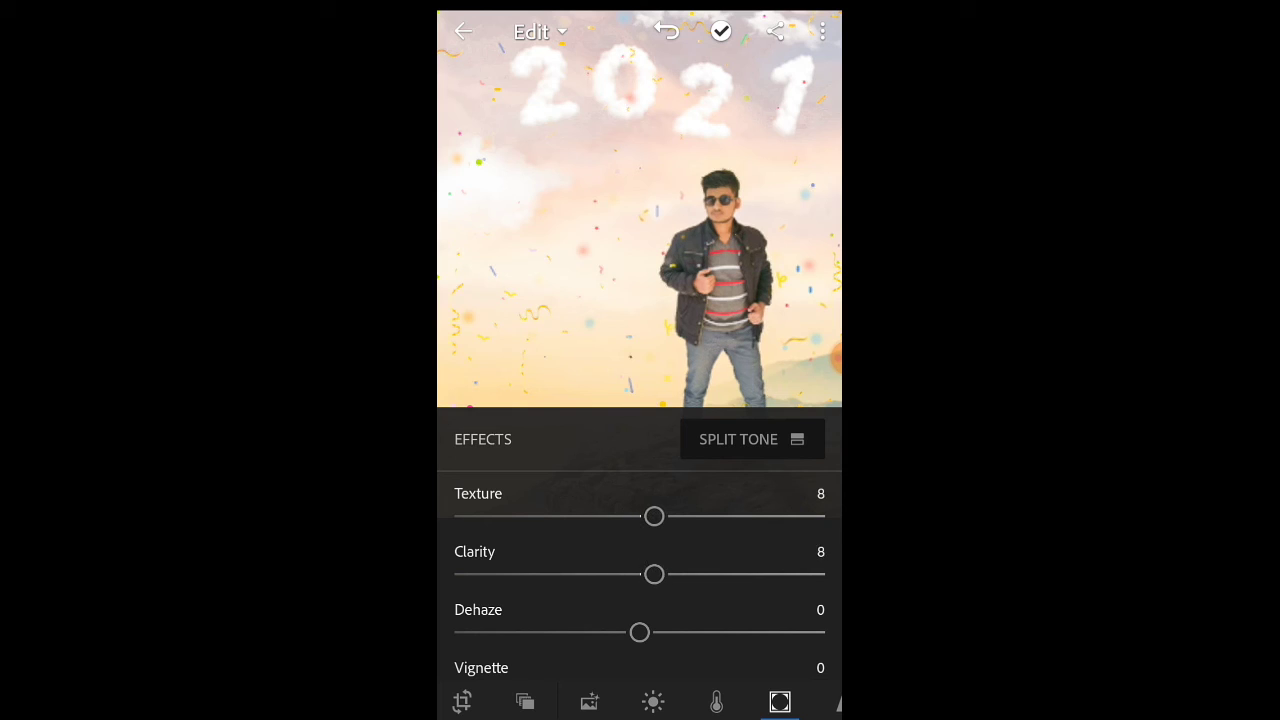
{"action": "scroll", "coordinate": [640, 560], "scroll_direction": "down", "scroll_amount": 1}
{"action": "left_click_drag", "start_coordinate": [640, 634], "coordinate": [625, 634]}
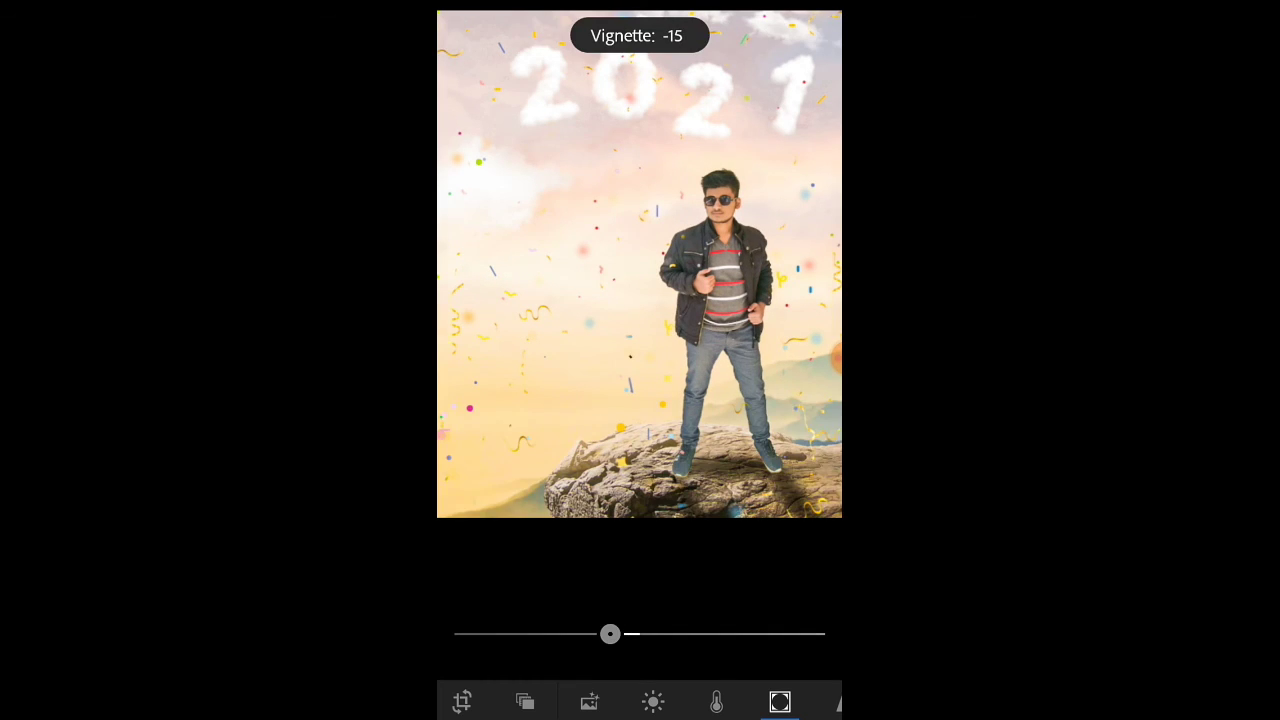
{"action": "scroll", "coordinate": [640, 560], "scroll_direction": "down", "scroll_amount": 1}
{"action": "scroll", "coordinate": [640, 560], "scroll_direction": "down", "scroll_amount": 1}
{"action": "left_click_drag", "start_coordinate": [640, 607], "coordinate": [824, 607]}
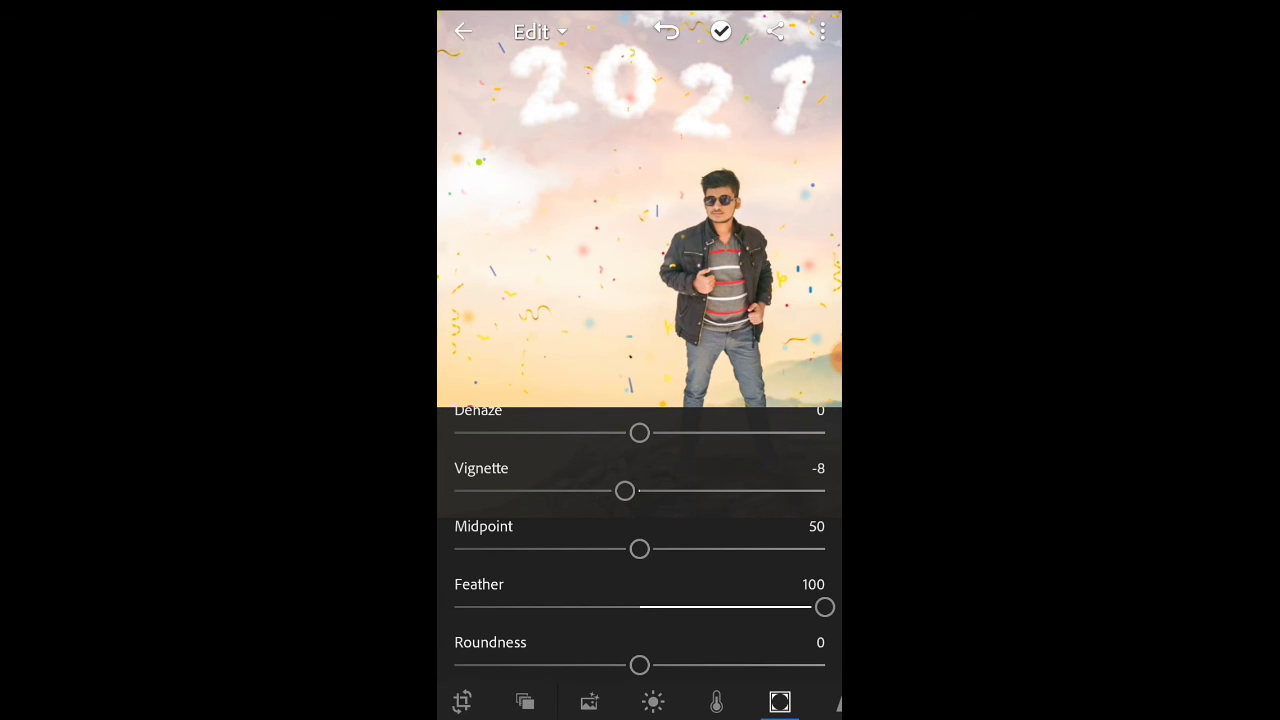
Apply Sharpening 56 and Noise Reduction 9 in Detail
{"action": "left_click", "coordinate": [838, 702]}
{"action": "left_click_drag", "start_coordinate": [454, 516], "coordinate": [593, 516]}
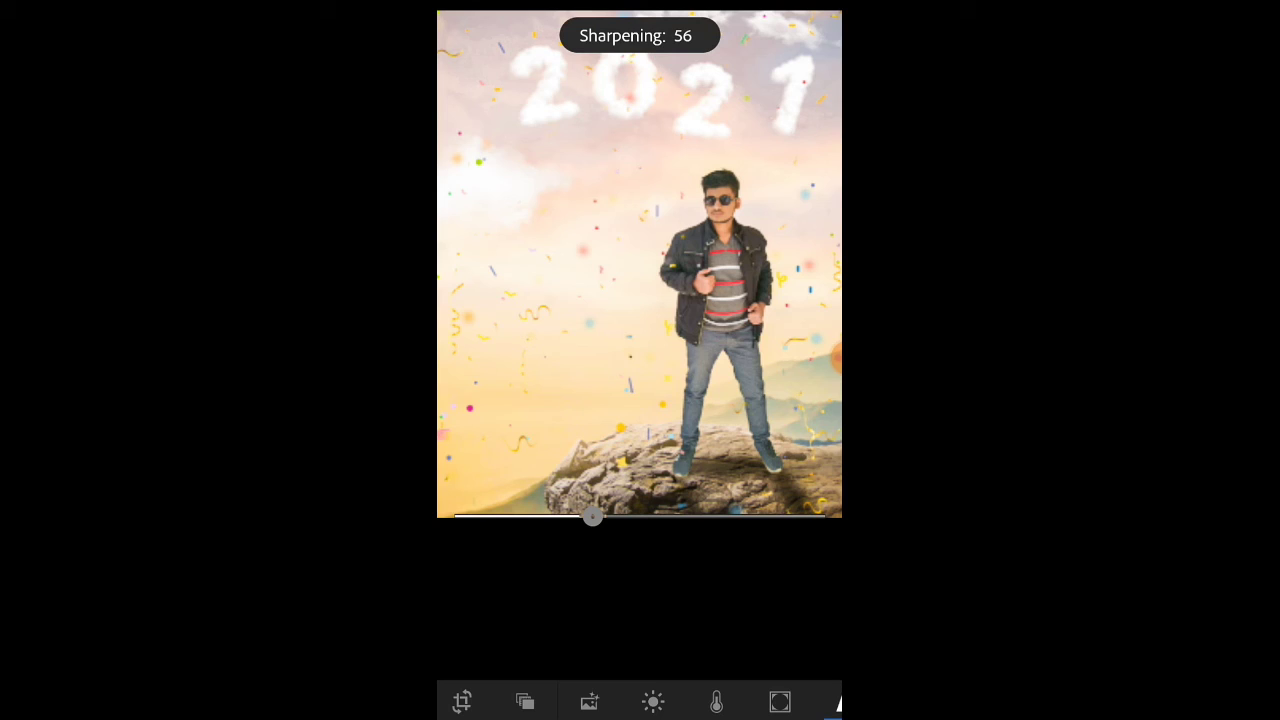
{"action": "scroll", "coordinate": [639, 540], "scroll_direction": "down", "scroll_amount": 3}
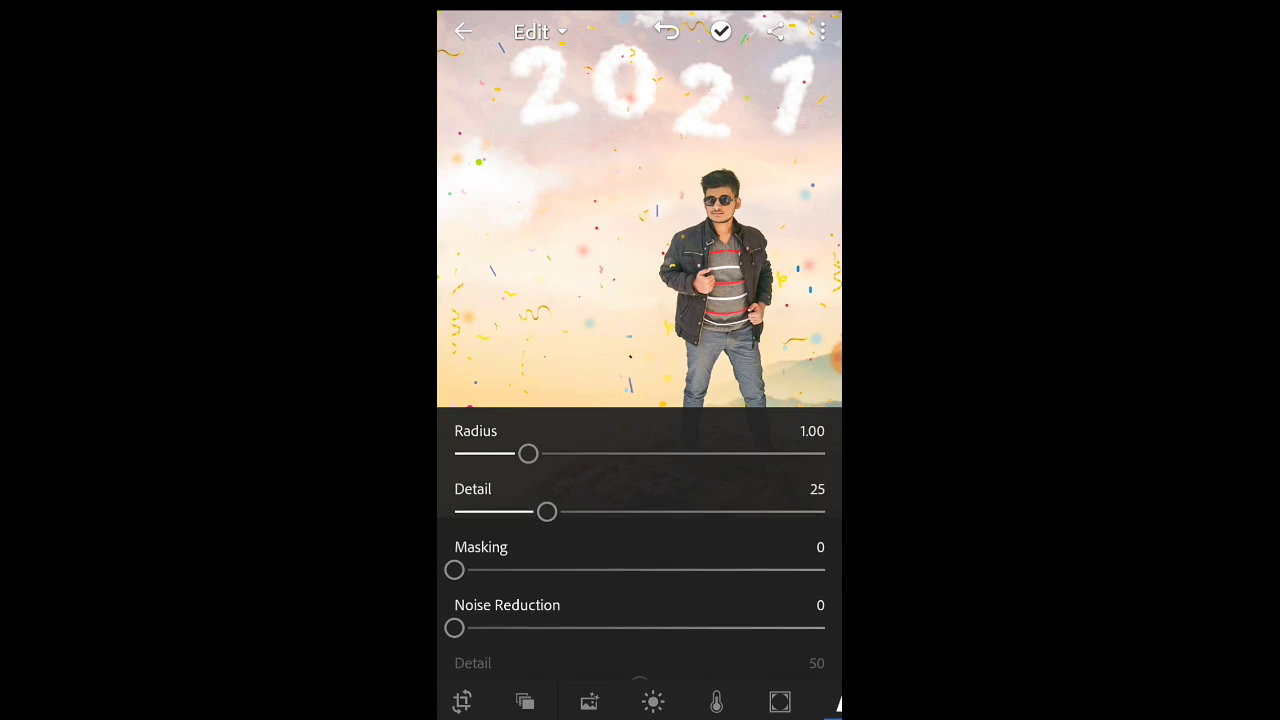
{"action": "left_click_drag", "start_coordinate": [454, 583], "coordinate": [473, 583]}
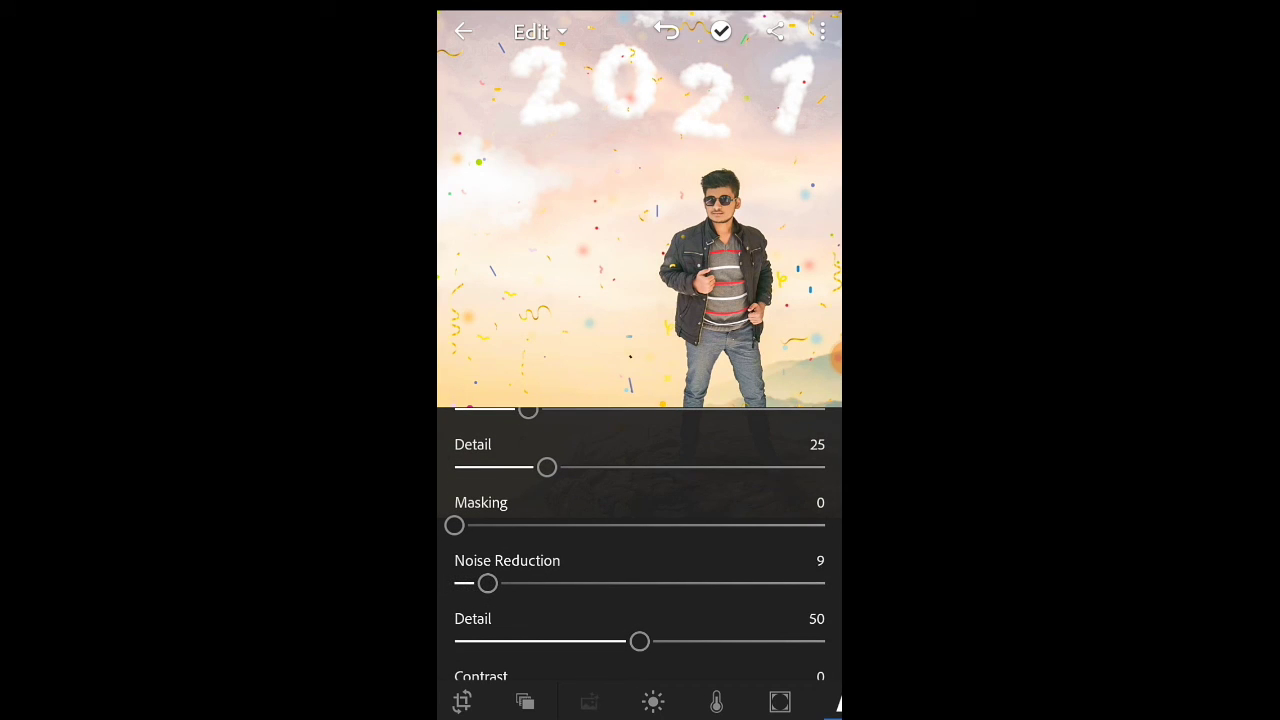
{"action": "key", "text": "Escape"}
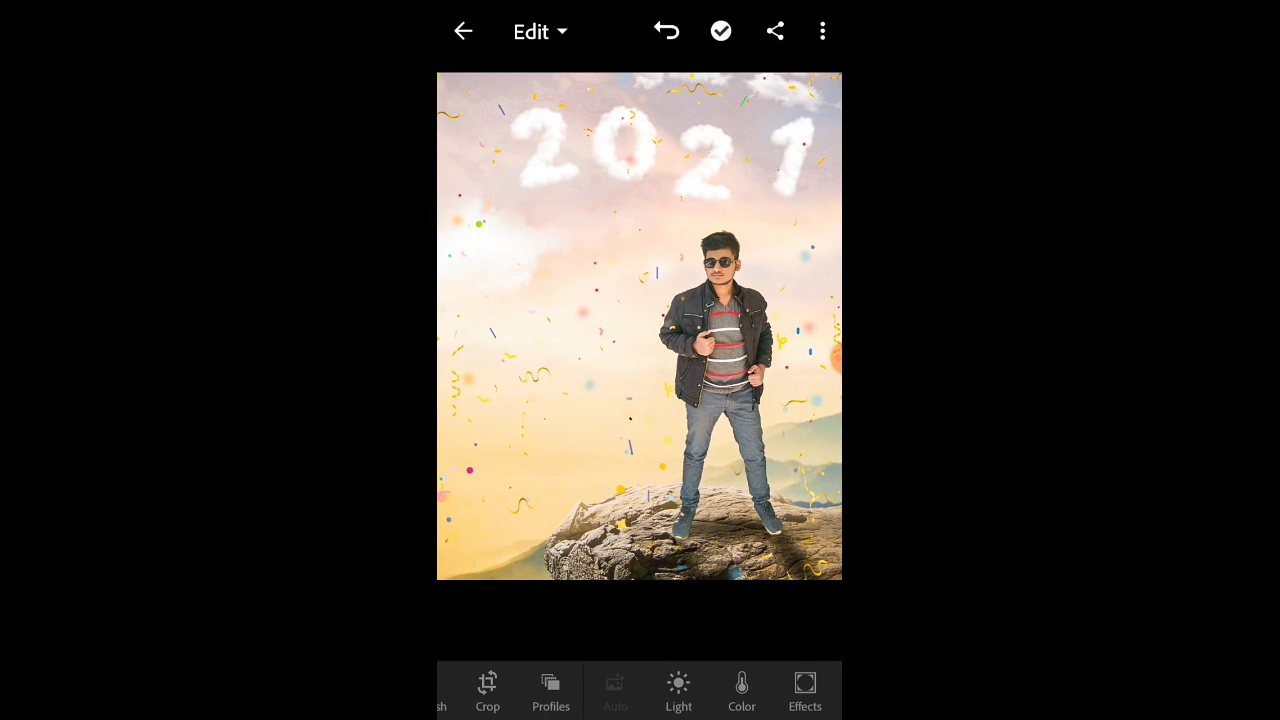
{"action": "left_click", "coordinate": [639, 325]}
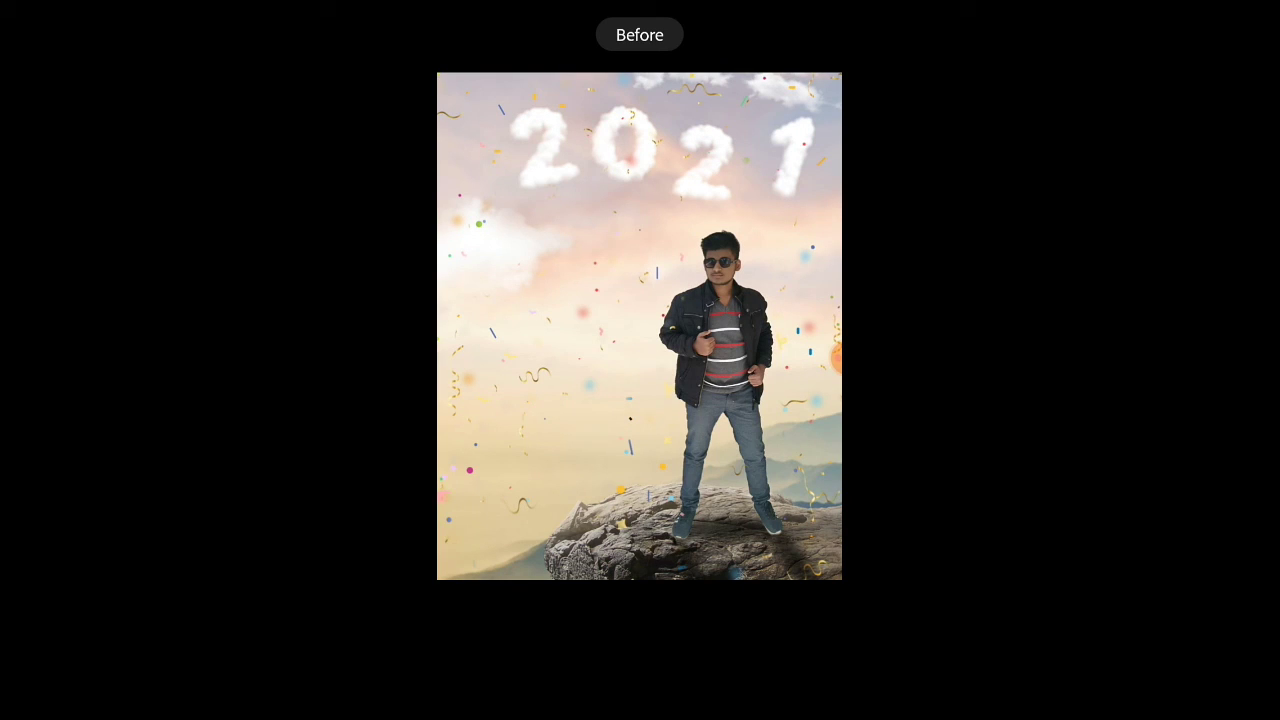
{"action": "left_click", "coordinate": [639, 325]}
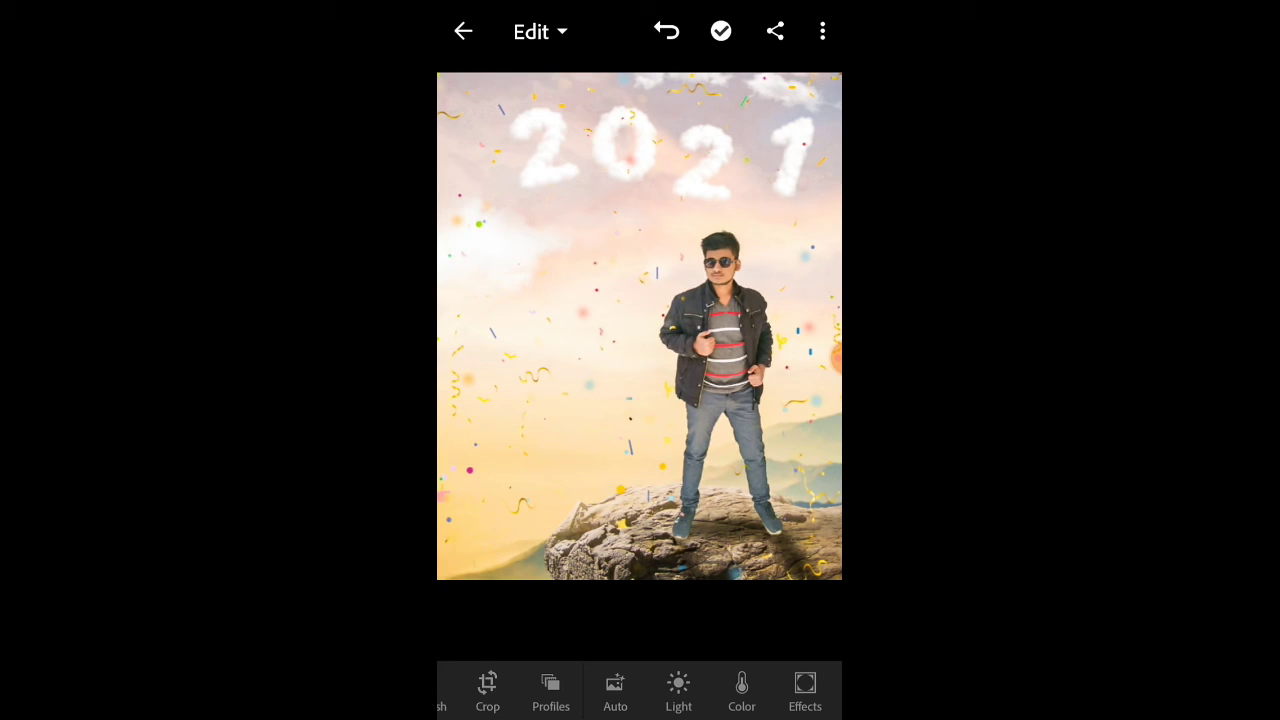
{"action": "left_click", "coordinate": [775, 31]}
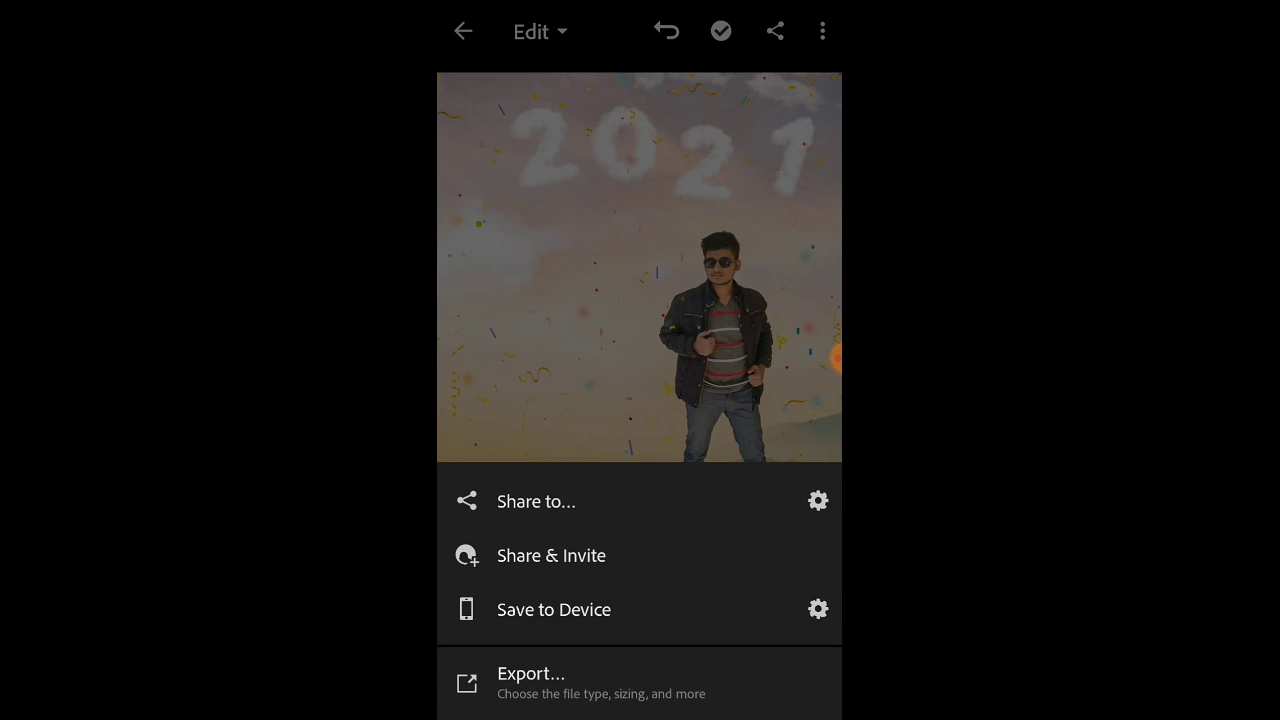
{"action": "key", "text": "Escape"}
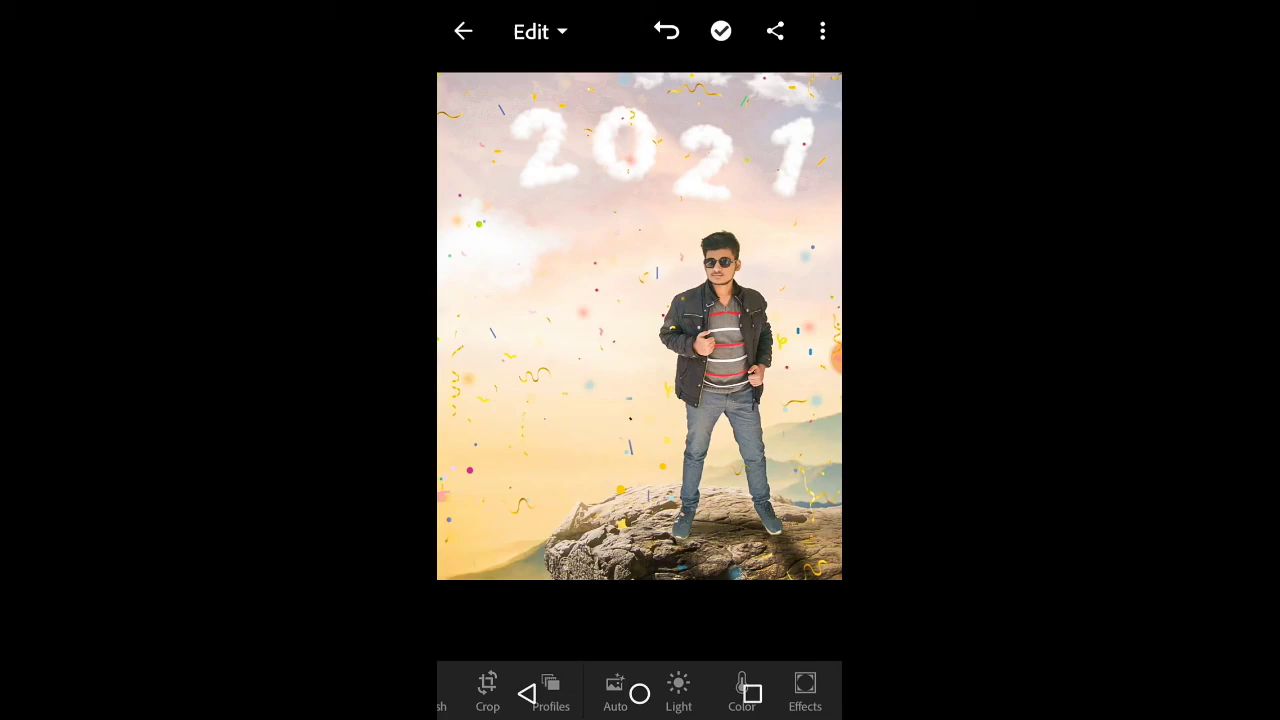